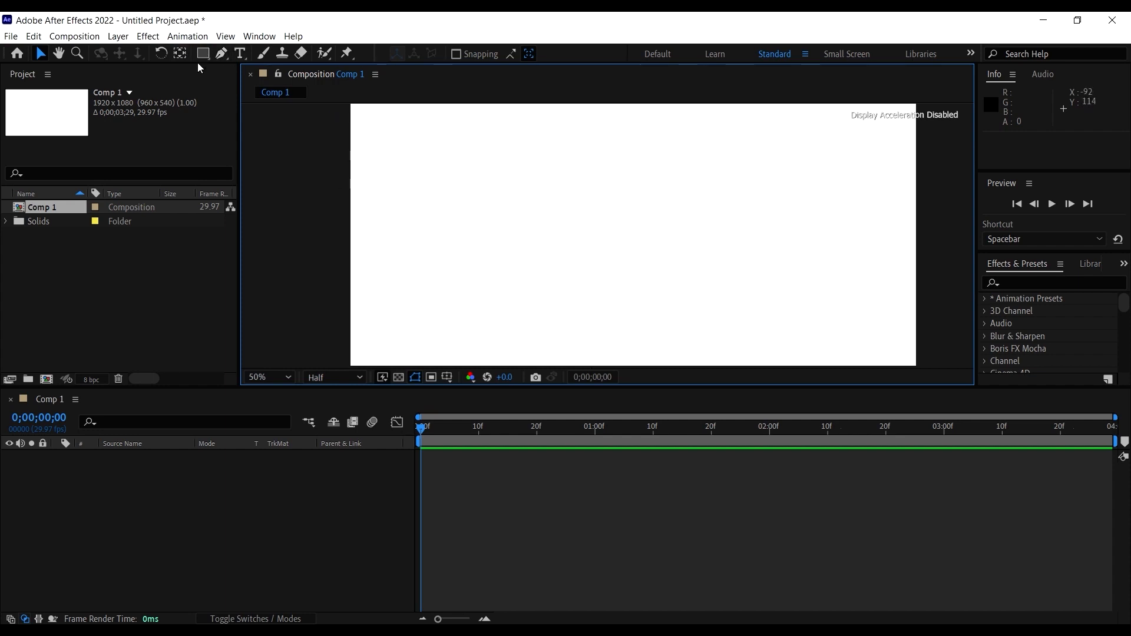
# Create a new shape layer and draw a red square in the upper-left area of the composition
pyautogui.click(130, 38)
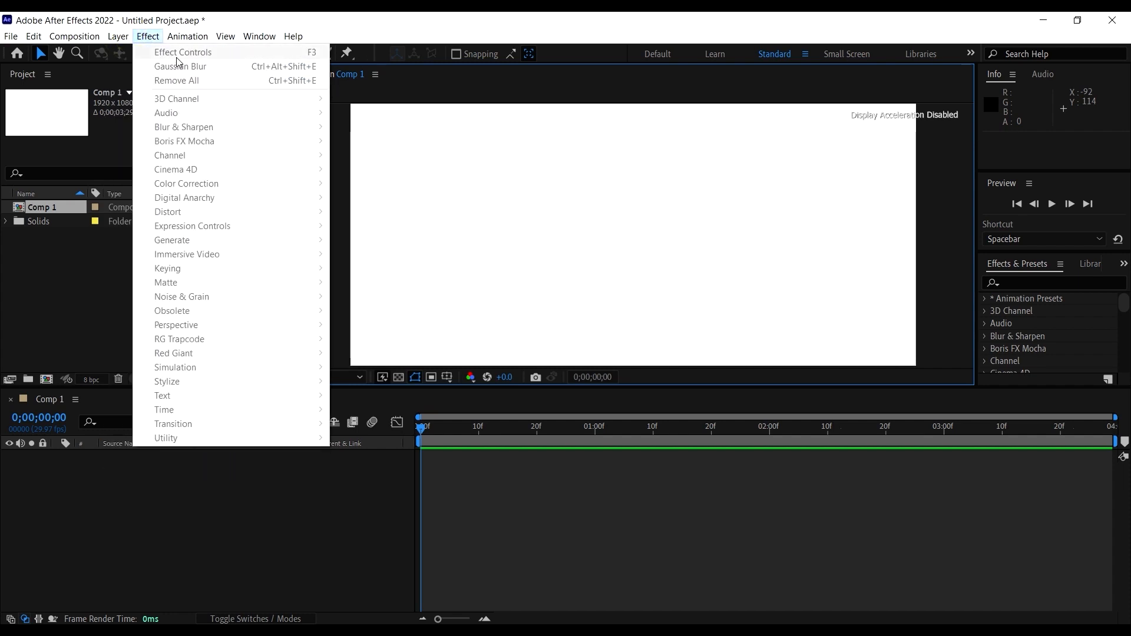
pyautogui.moveTo(141, 53)
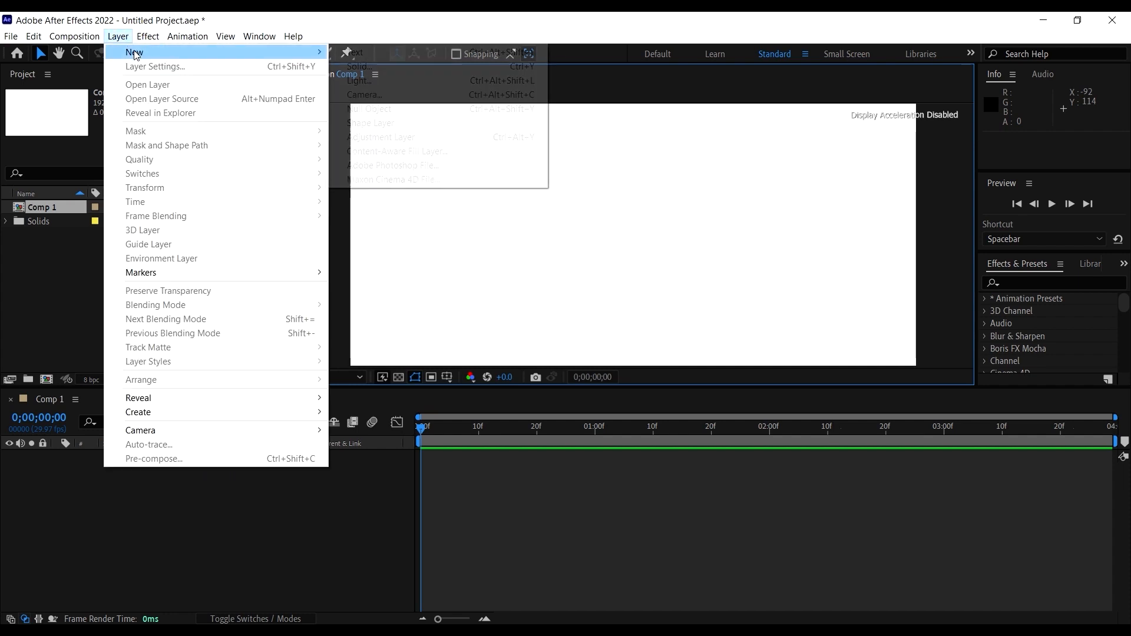
pyautogui.click(373, 124)
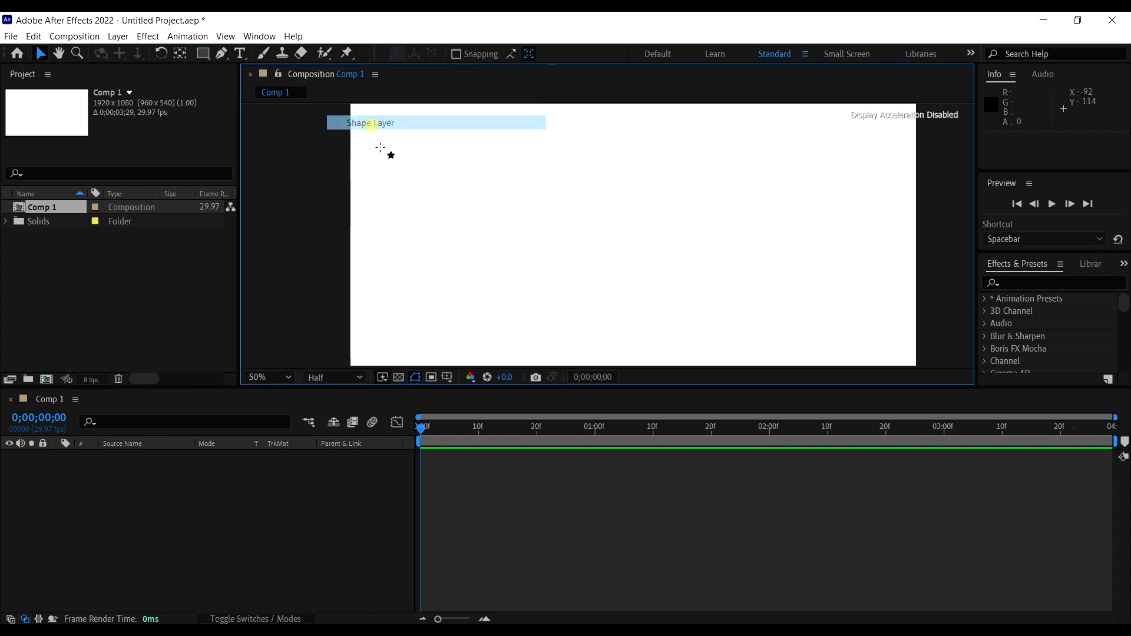
pyautogui.press('q')
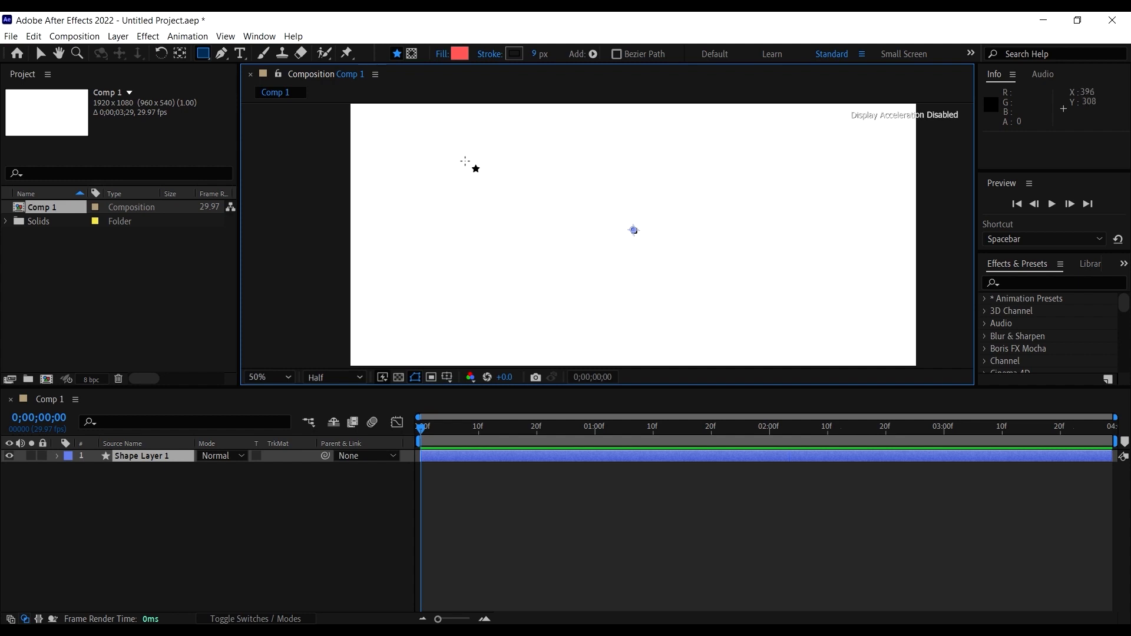
pyautogui.moveTo(452, 153); pyautogui.dragTo(520, 221)
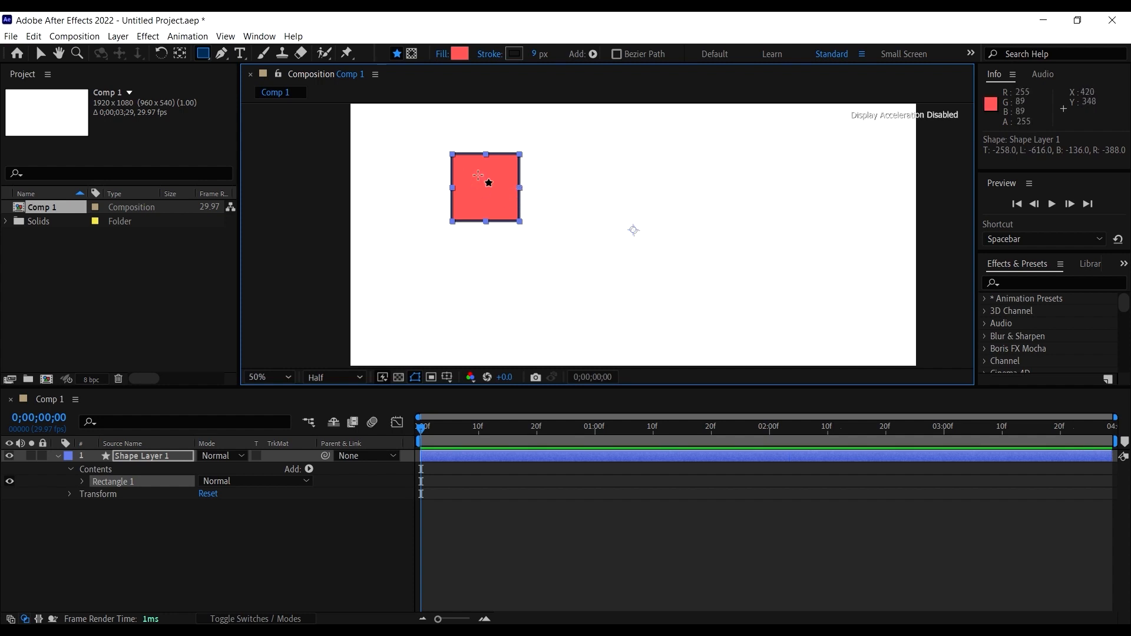
pyautogui.click(41, 54)
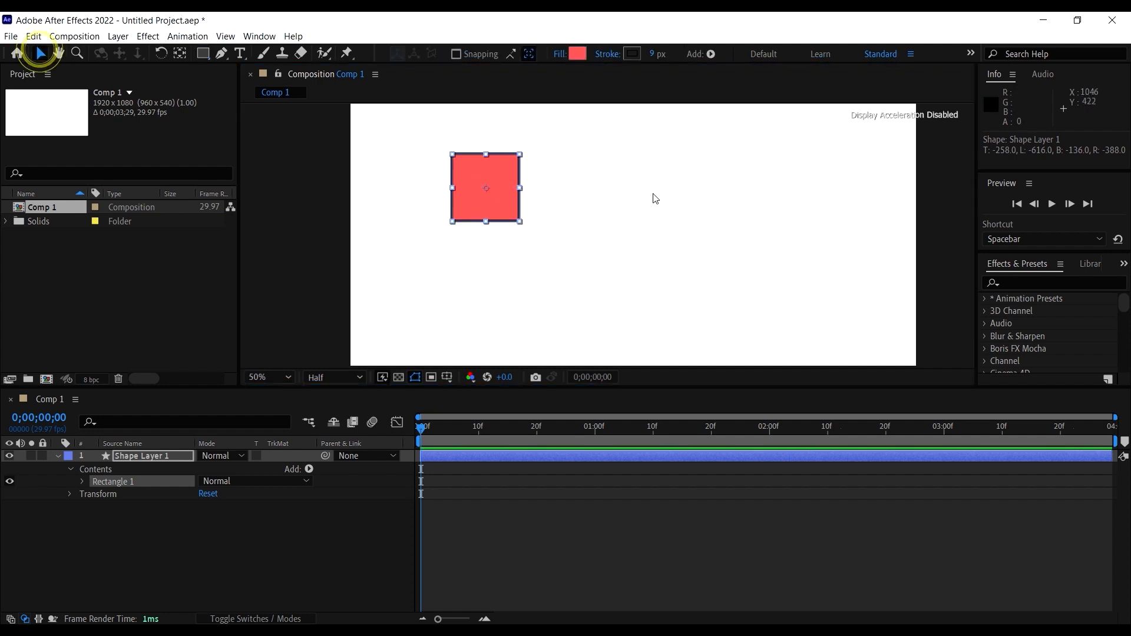
pyautogui.click(180, 54)
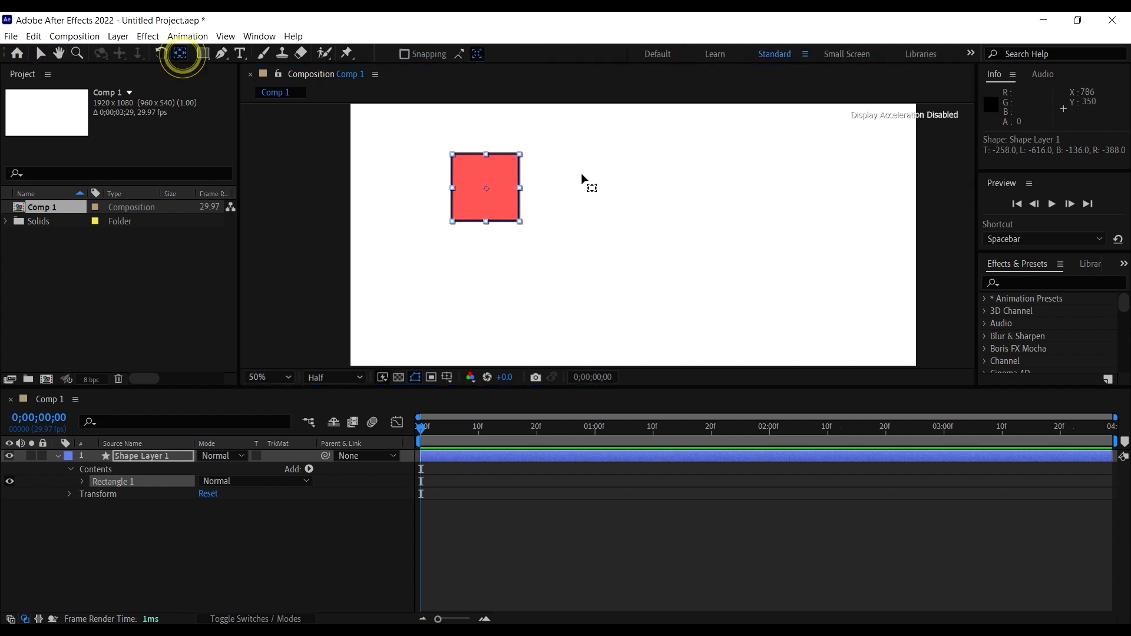
pyautogui.press('v')
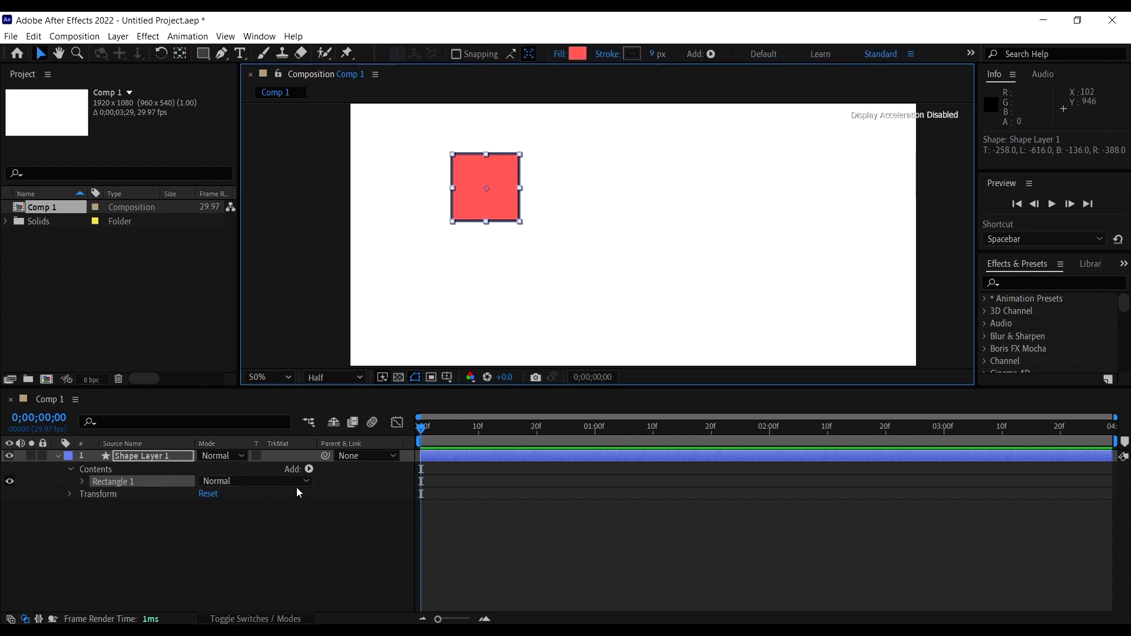
# Collapse the shape layer's contents and examine the list of shapes, paints and path operators that can be added
pyautogui.click(70, 469)
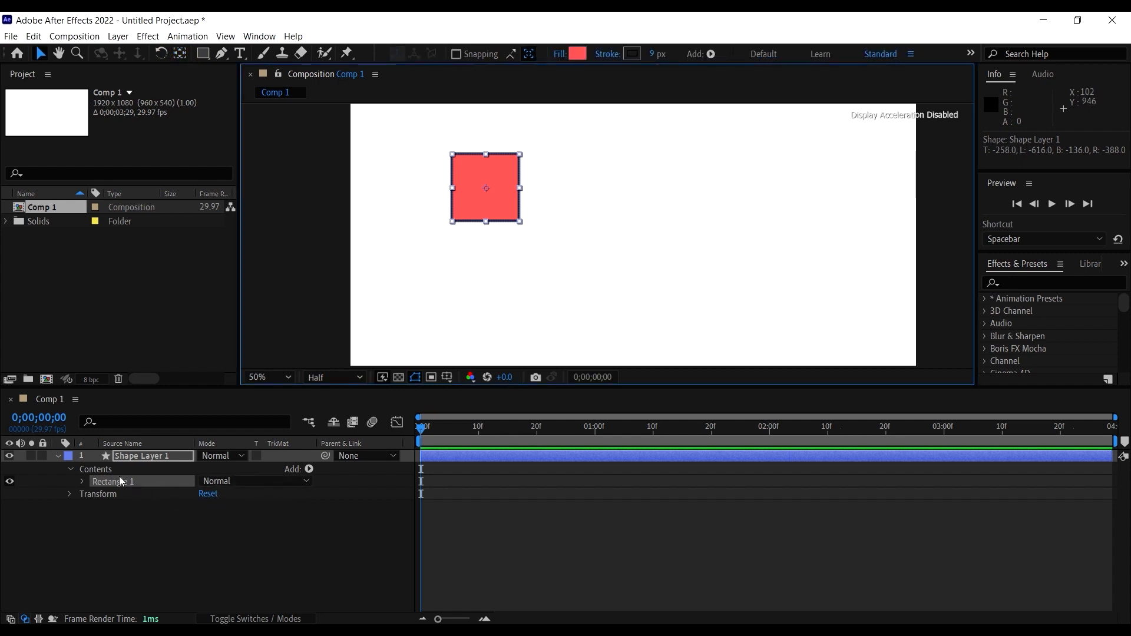
pyautogui.click(72, 471)
pyautogui.click(71, 470)
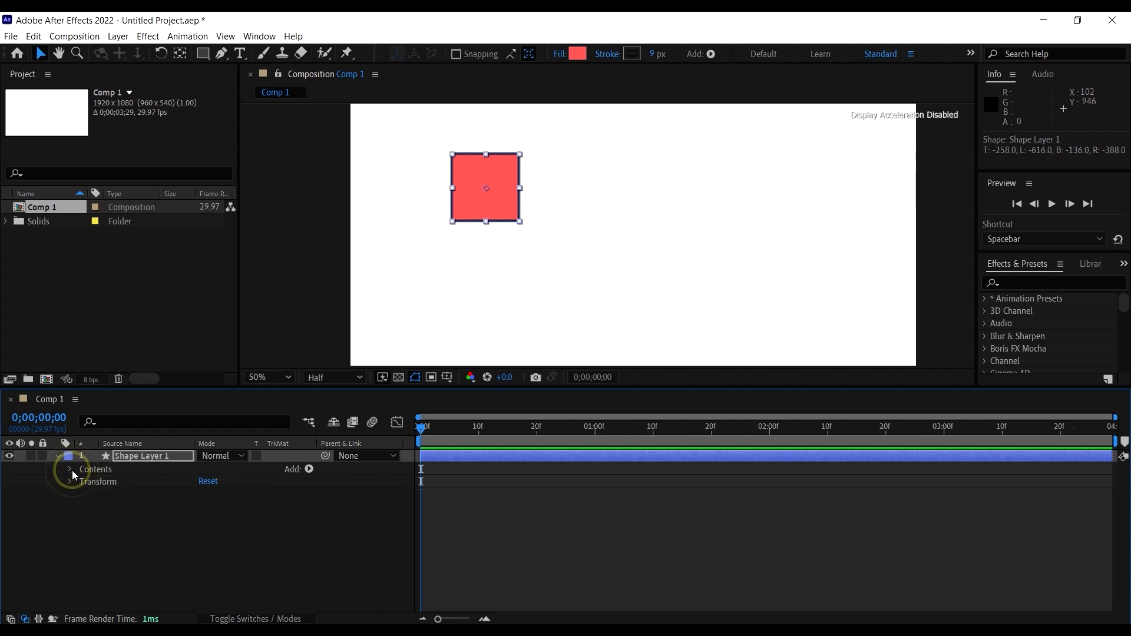
pyautogui.click(147, 472)
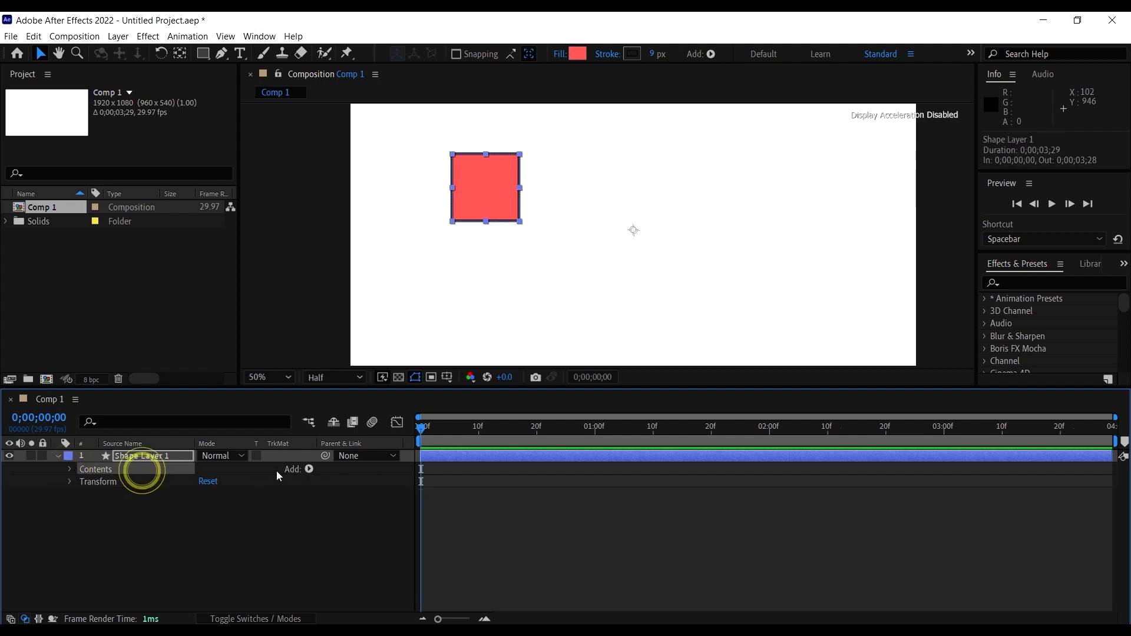
pyautogui.click(310, 470)
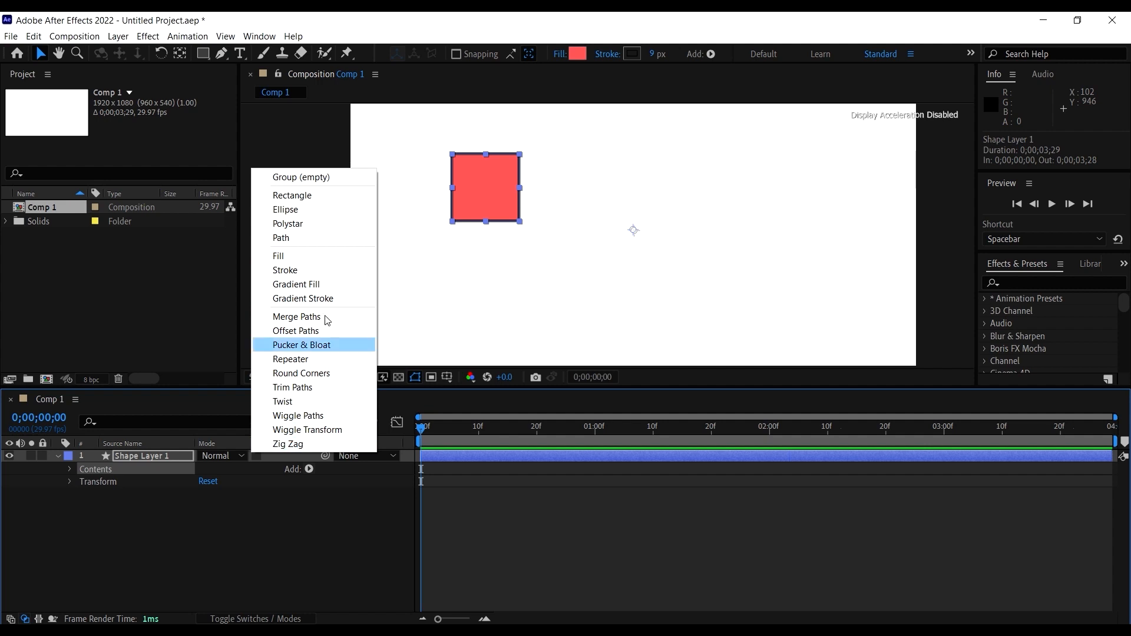
pyautogui.click(313, 547)
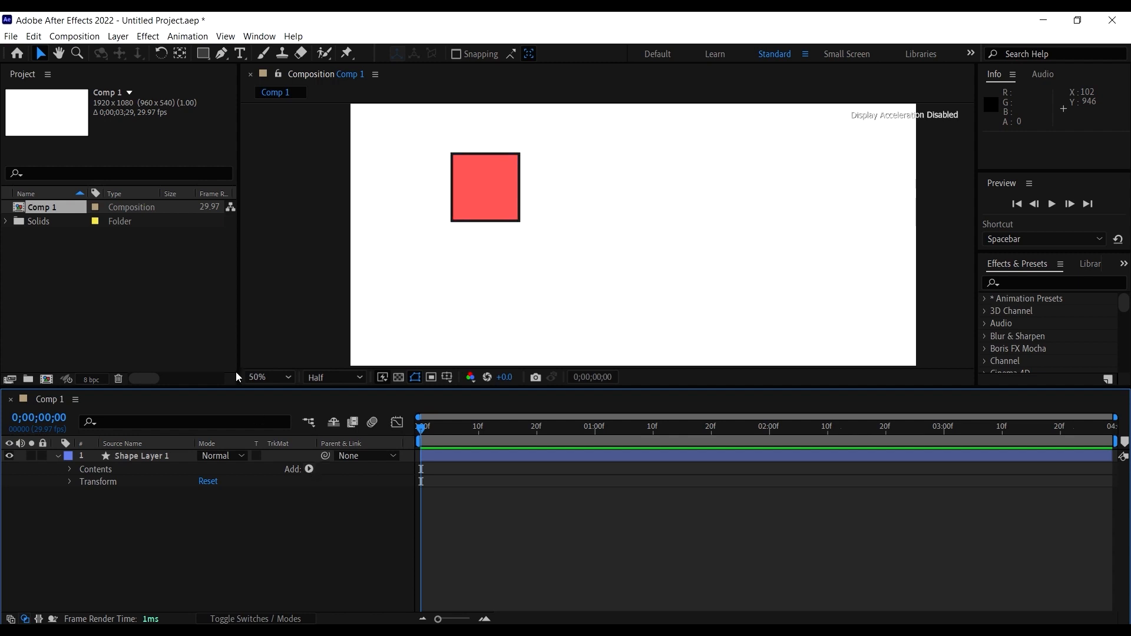
# Select the Rectangle 1 group in the layer's contents and move the square slightly up and to the left
pyautogui.click(135, 469)
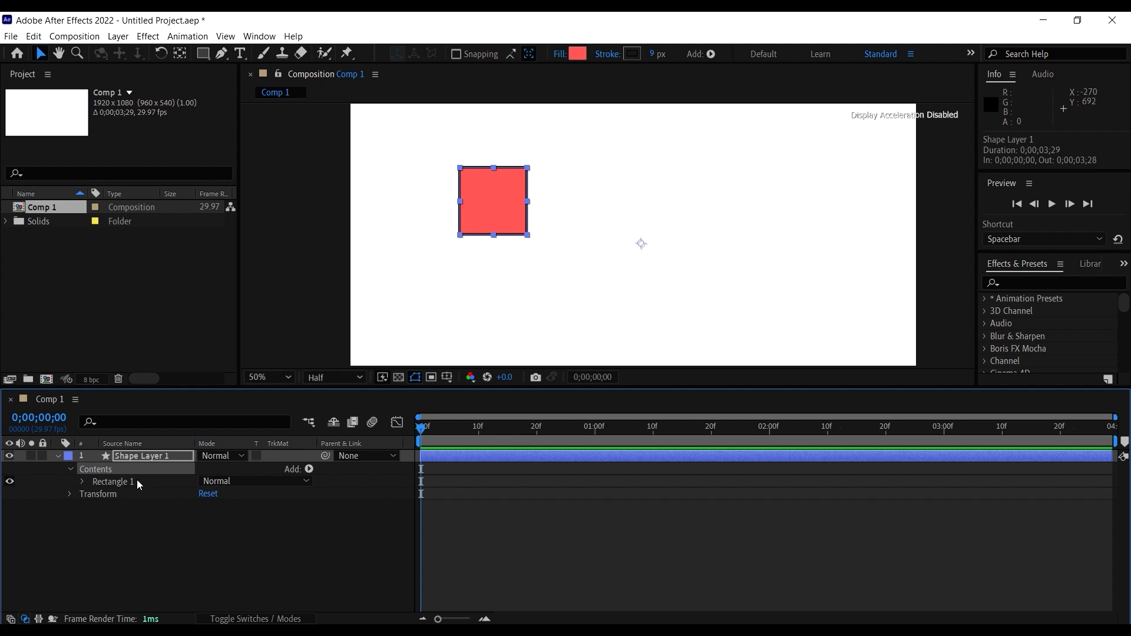
pyautogui.click(137, 481)
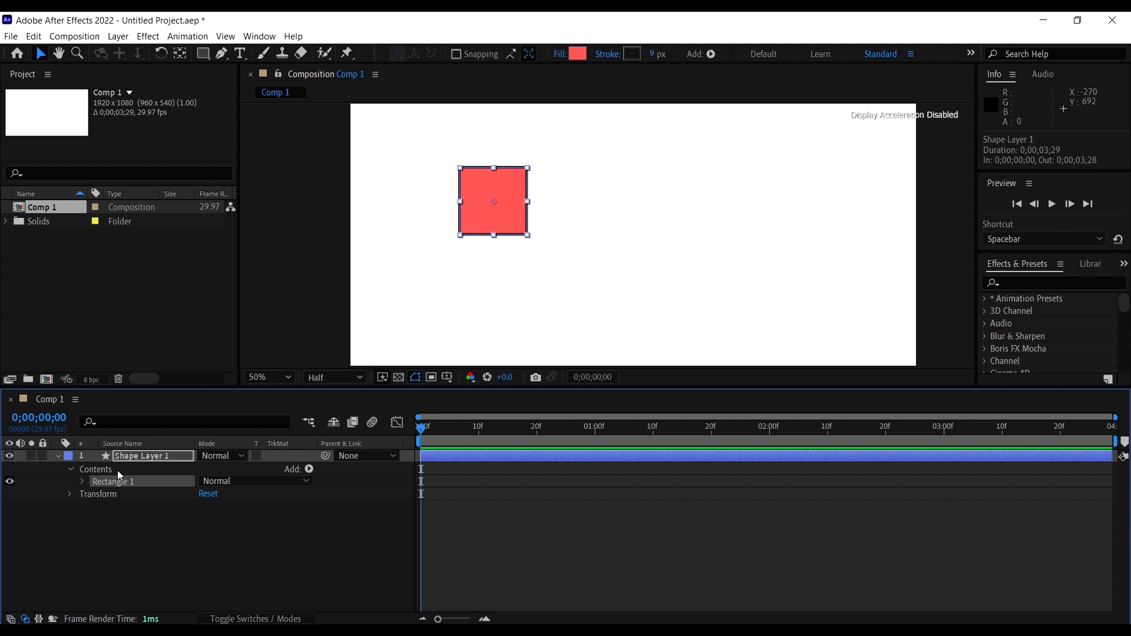
pyautogui.moveTo(496, 179); pyautogui.dragTo(475, 172)
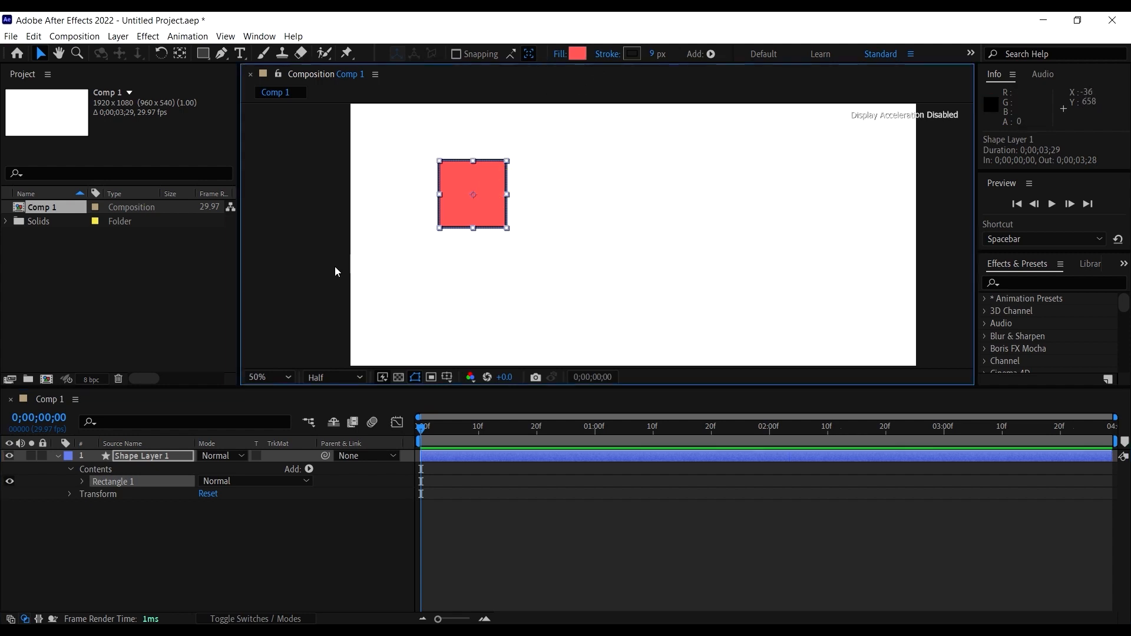
pyautogui.click(128, 478)
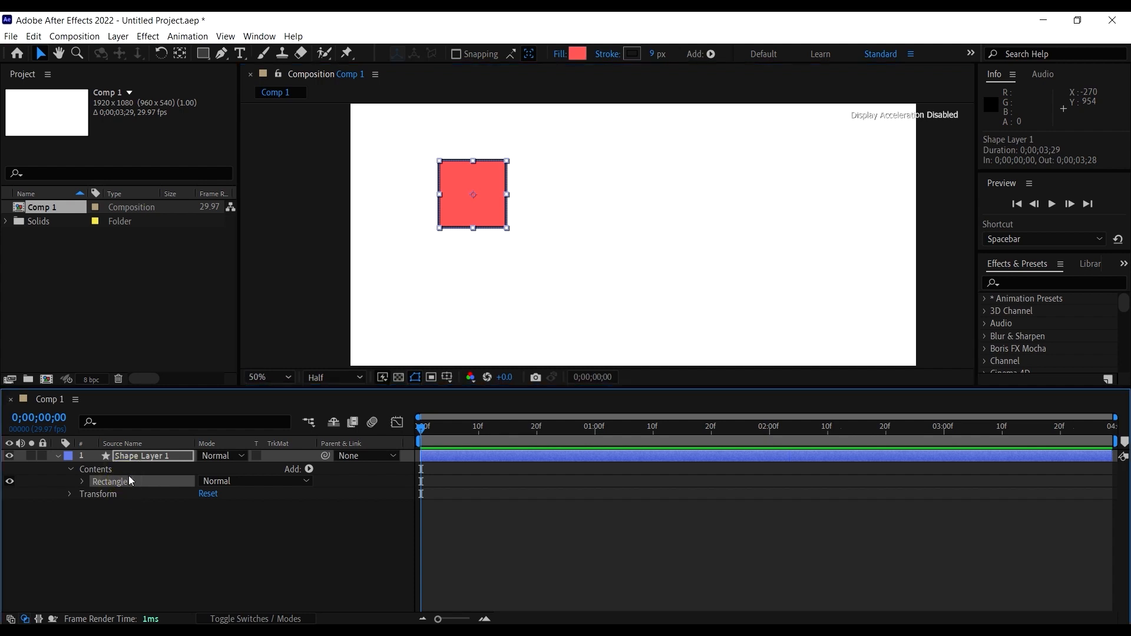
# Draw a red pentagon in the same shape layer with the Polygon tool and place it to the right of the square
pyautogui.click(207, 56)
pyautogui.click(236, 101)
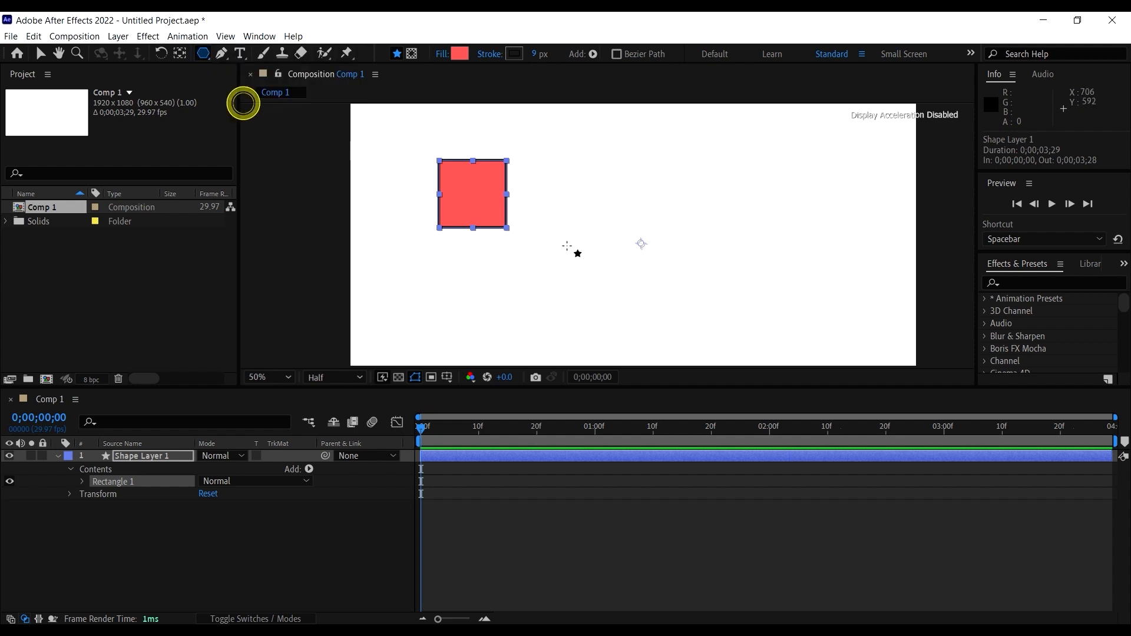
pyautogui.moveTo(563, 196)
pyautogui.mouseDown()
pyautogui.moveTo(664, 292)
pyautogui.moveTo(618, 248)
pyautogui.mouseUp()
pyautogui.click(40, 53)
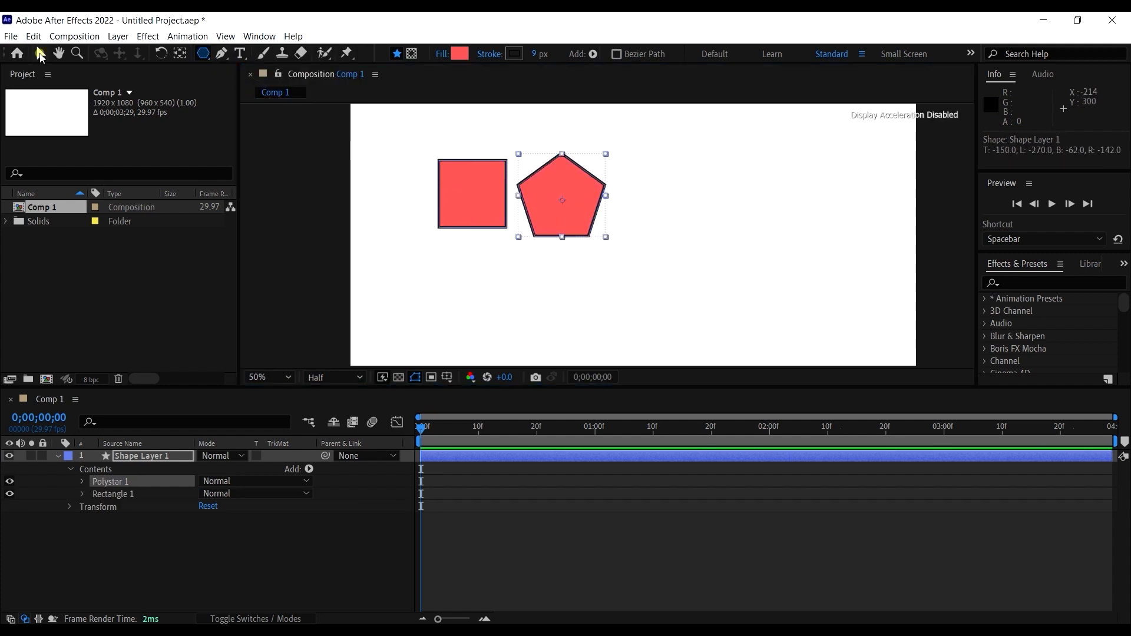
pyautogui.moveTo(565, 185); pyautogui.dragTo(590, 179)
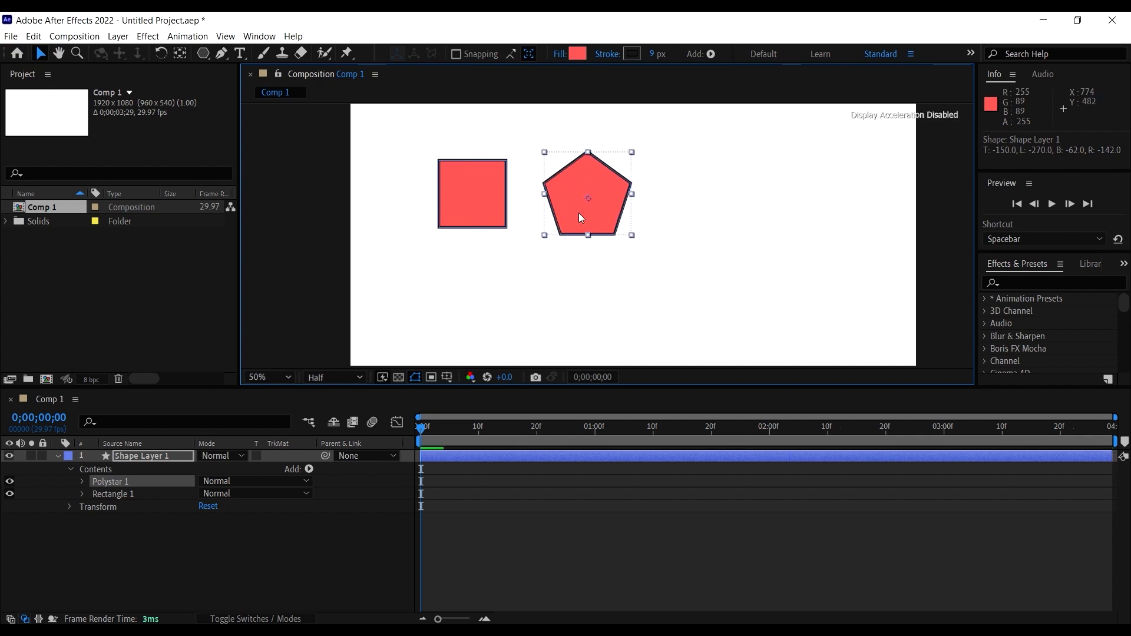
# Select the polystar, the rectangle and the whole contents group in turn to compare which shapes each one covers
pyautogui.click(115, 492)
pyautogui.click(115, 481)
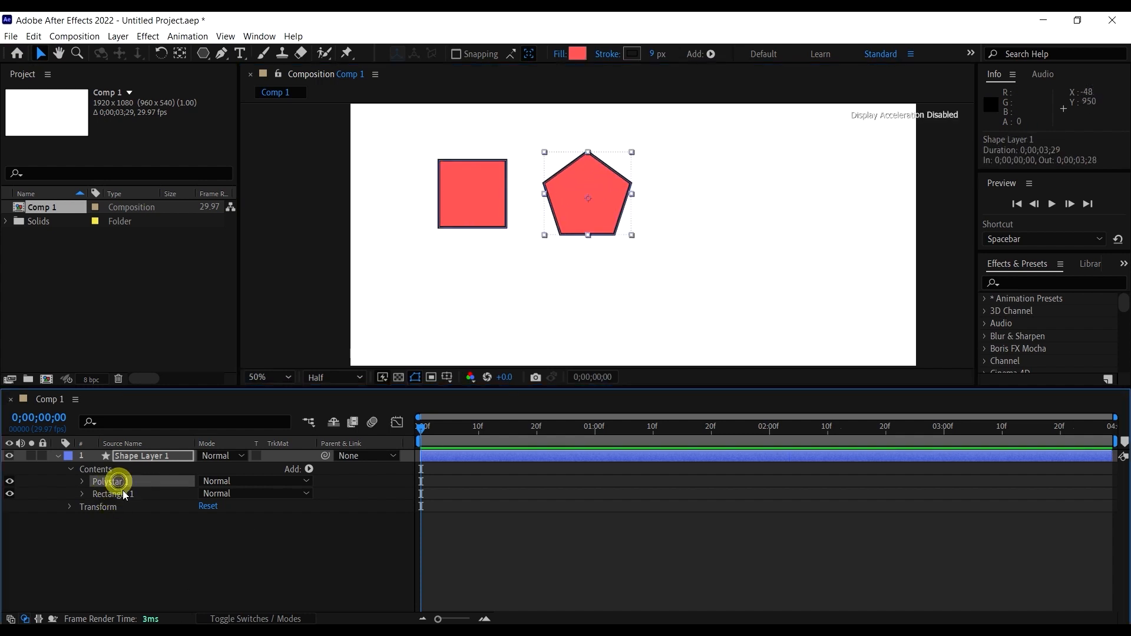
pyautogui.click(120, 492)
pyautogui.click(106, 469)
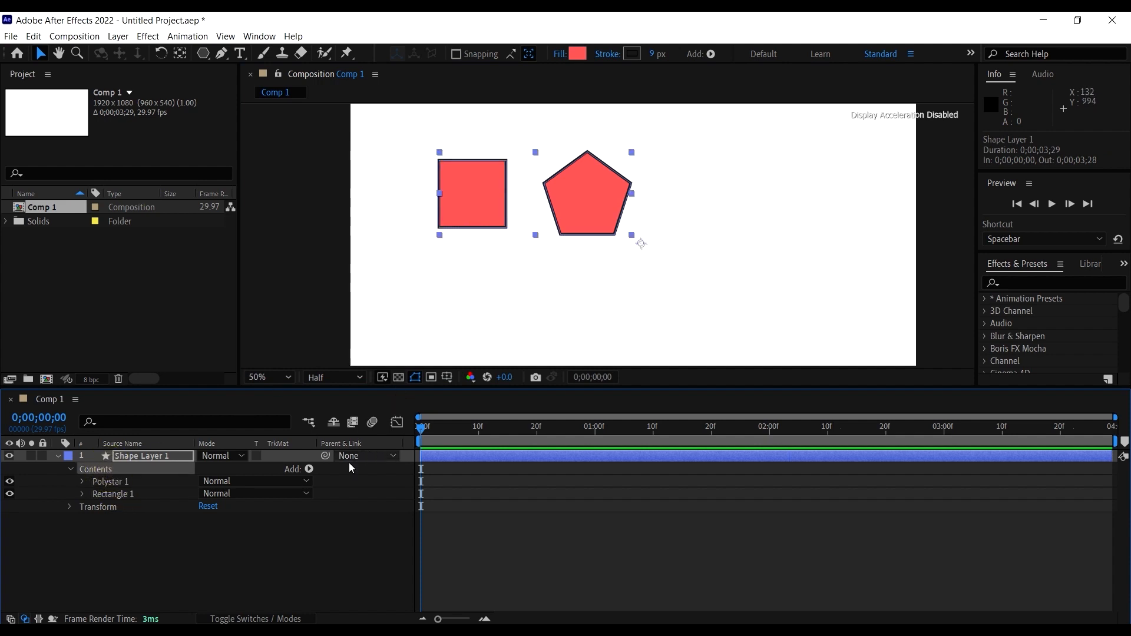
pyautogui.click(114, 481)
pyautogui.click(120, 494)
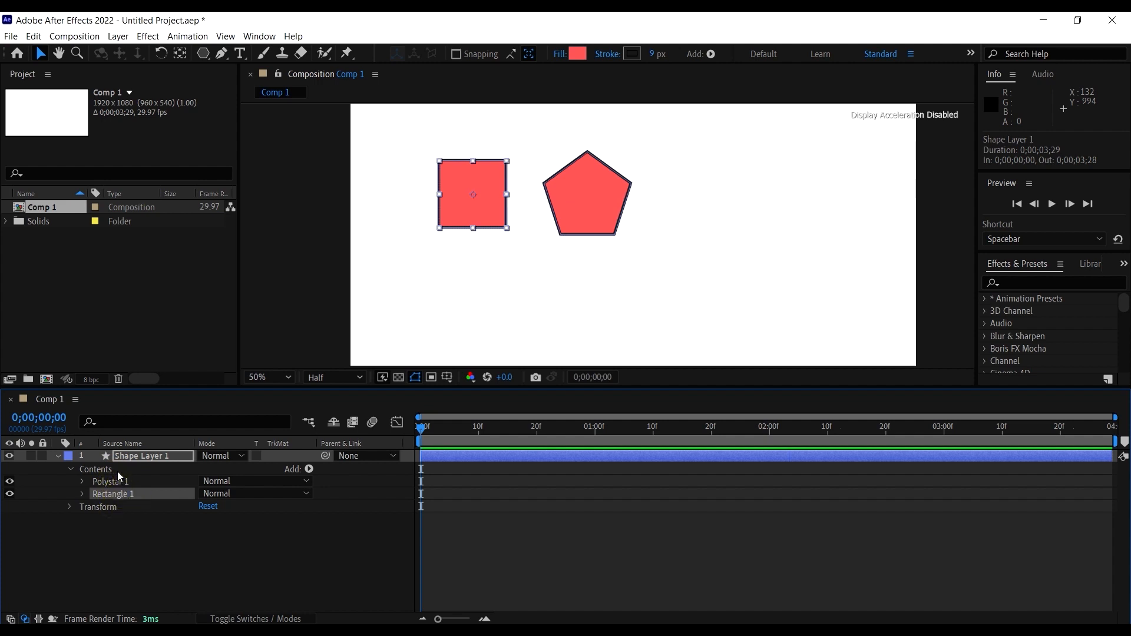
pyautogui.click(118, 470)
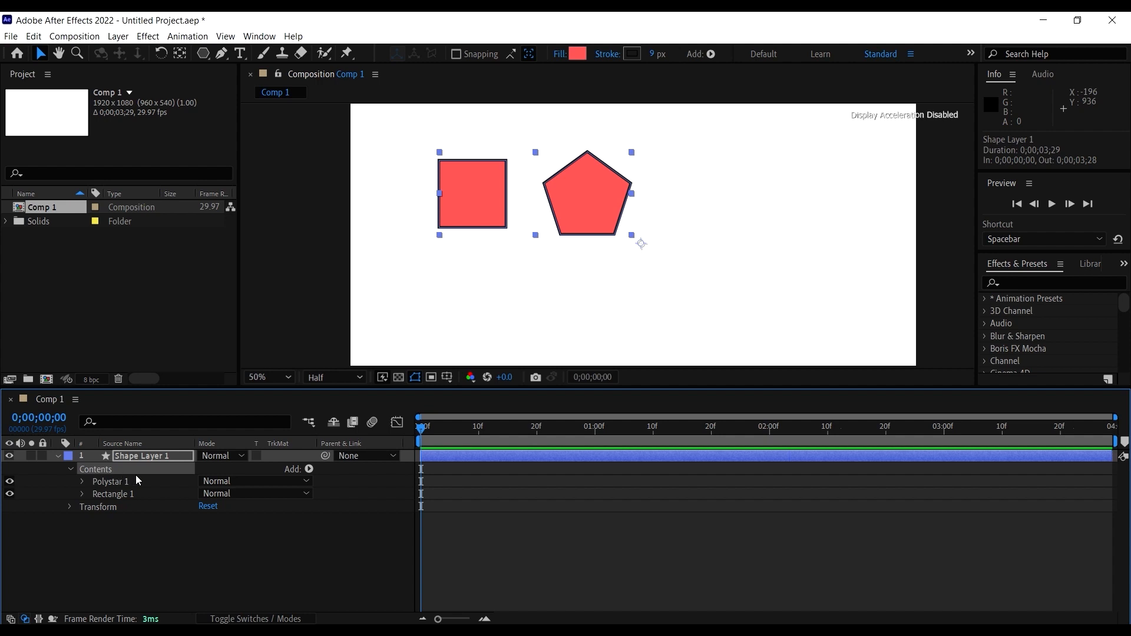
pyautogui.click(139, 509)
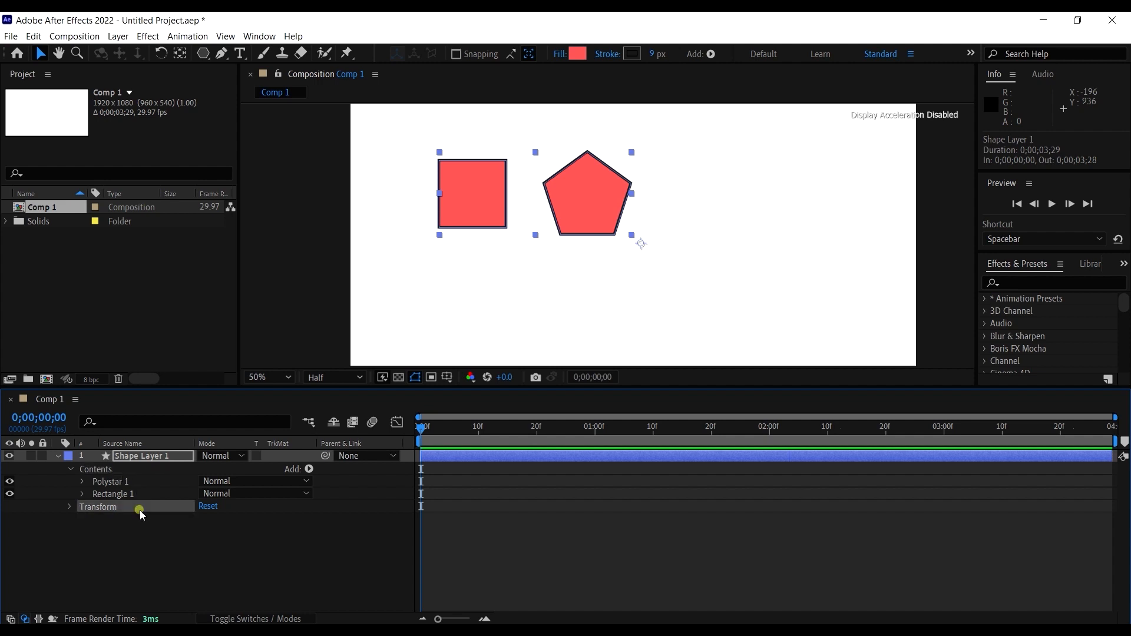
# Add a Zig Zag operator to the shape layer's overall contents
pyautogui.click(116, 471)
pyautogui.click(309, 469)
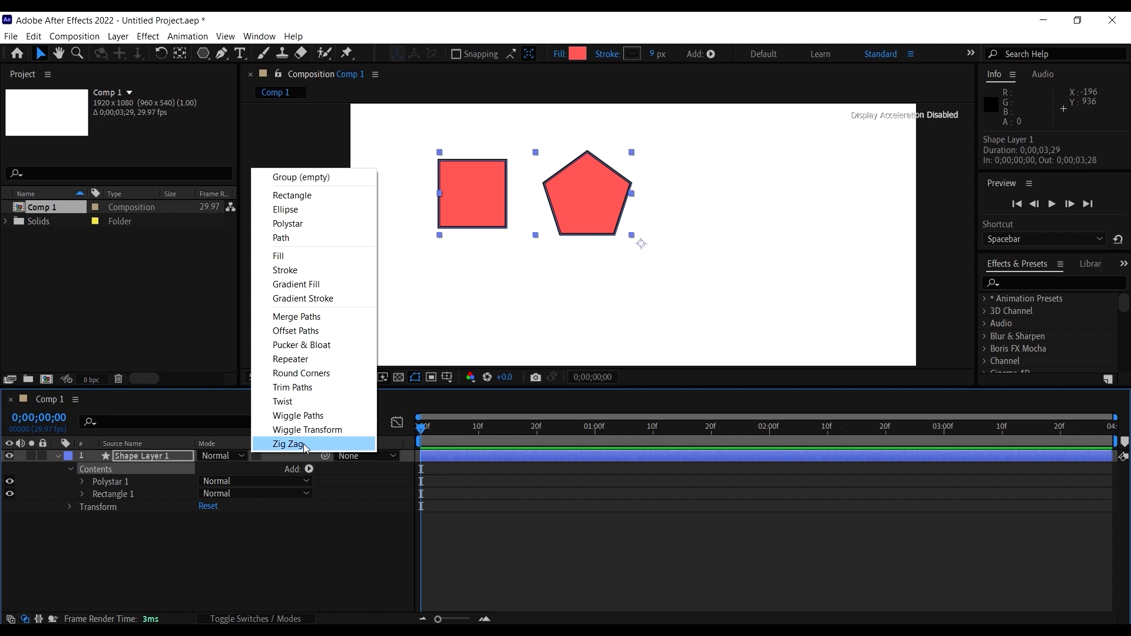
pyautogui.click(303, 444)
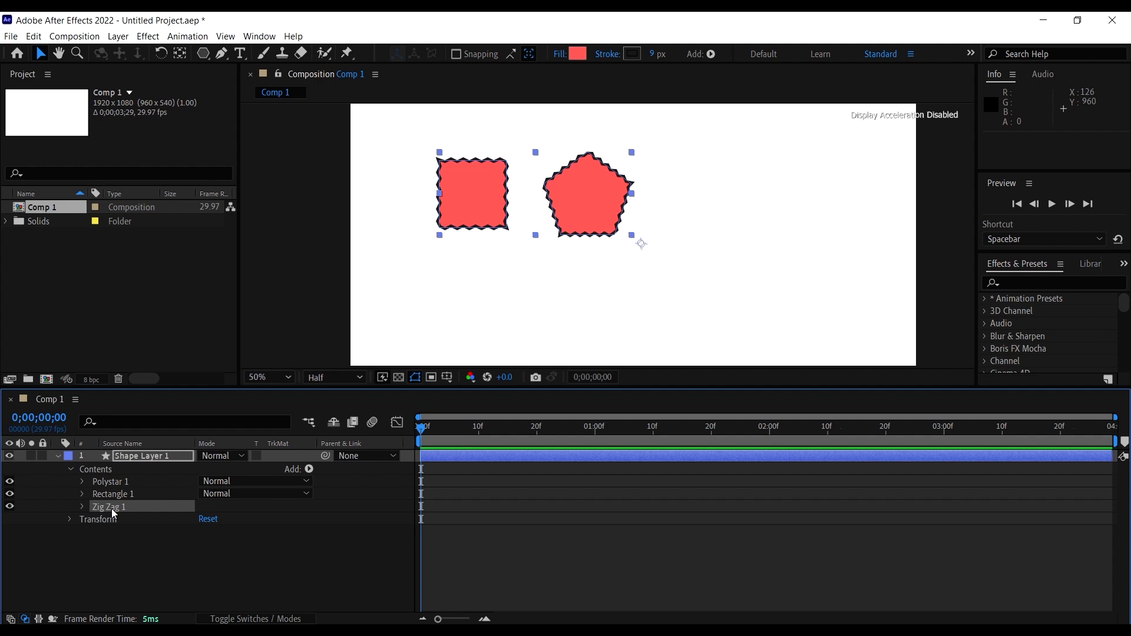
# Move the Zig Zag operator above the rectangle group, directly below the polystar group
pyautogui.click(151, 549)
pyautogui.click(127, 506)
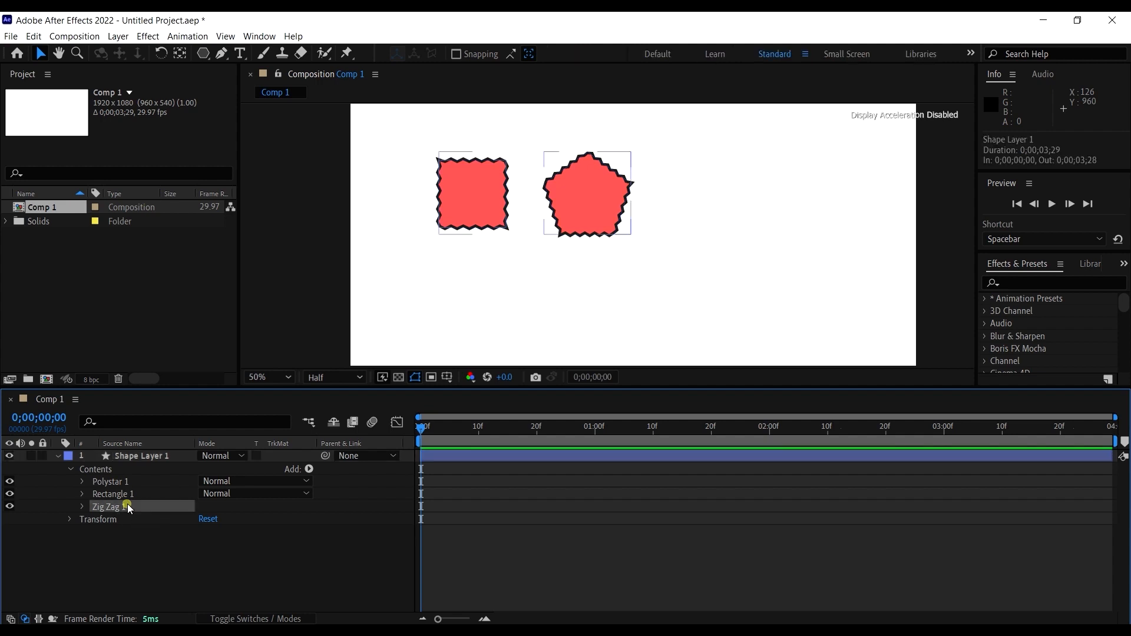
pyautogui.moveTo(131, 509); pyautogui.dragTo(132, 494)
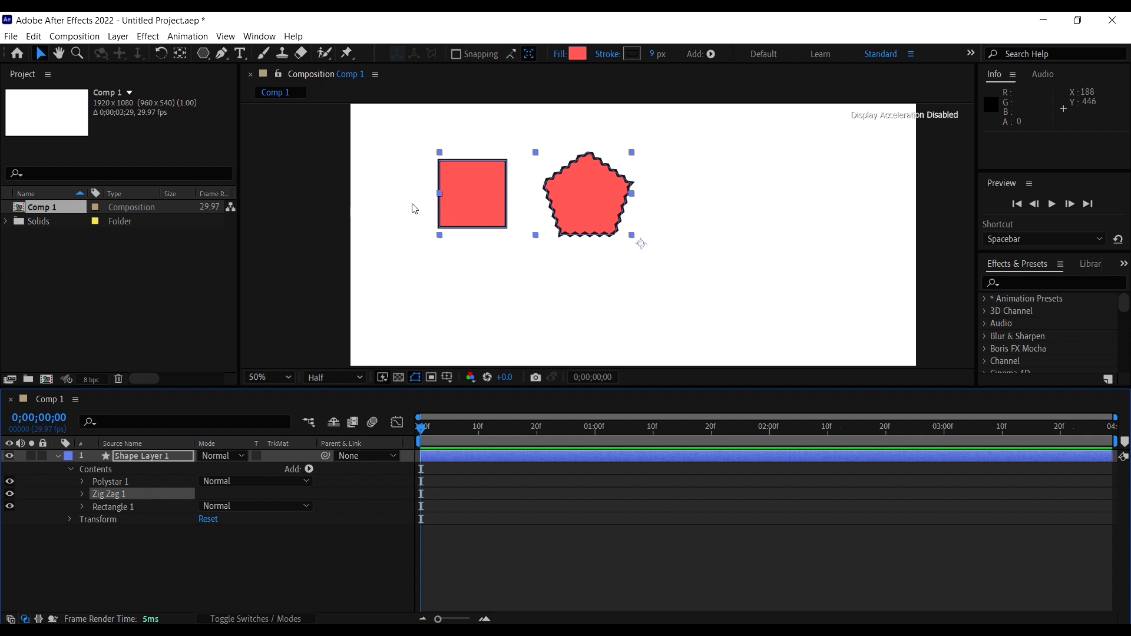
# Return the Zig Zag operator to below the rectangle group and delete it
pyautogui.moveTo(124, 495); pyautogui.dragTo(125, 510)
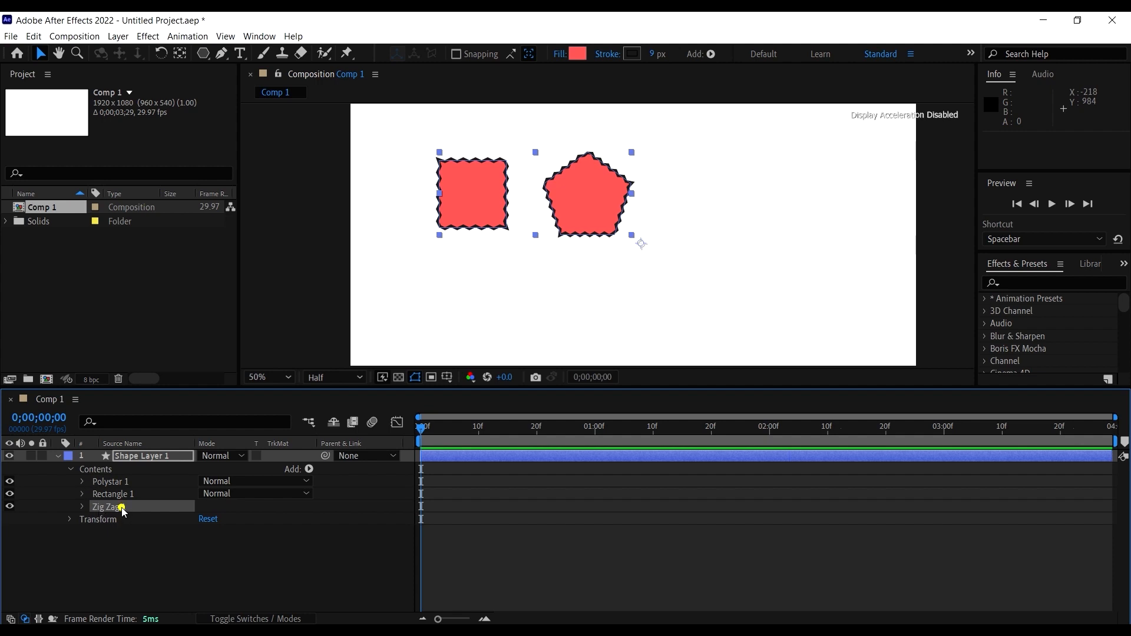
pyautogui.click(122, 508)
pyautogui.press('Delete')
# Expand the Polystar 1 group, add a Zig Zag operator inside it, and select its polystar path
pyautogui.click(99, 482)
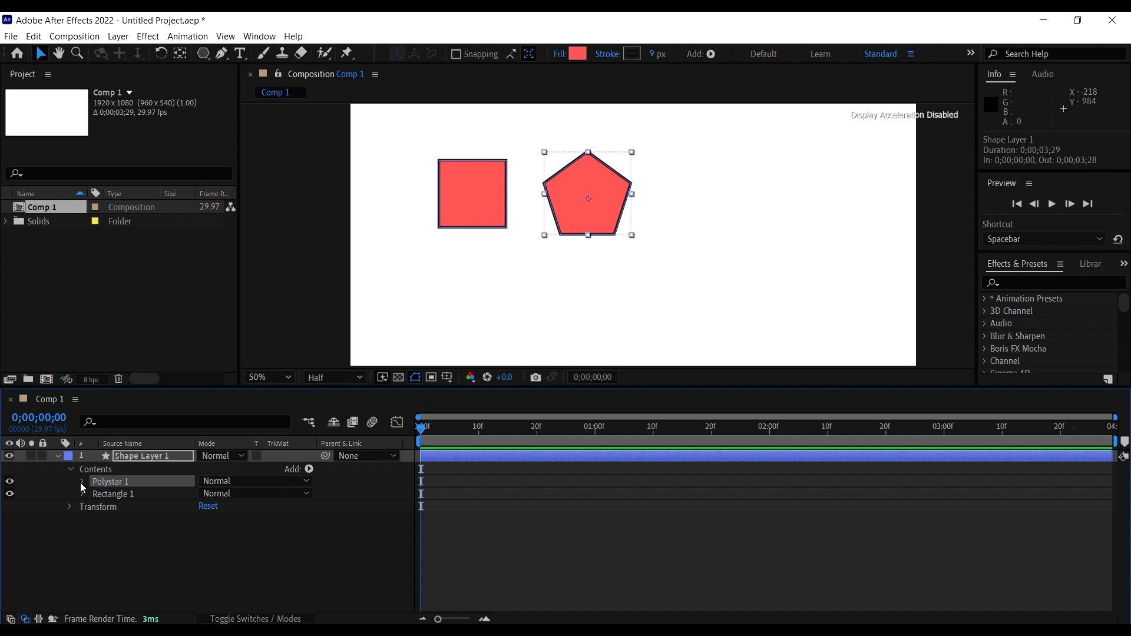
pyautogui.click(82, 482)
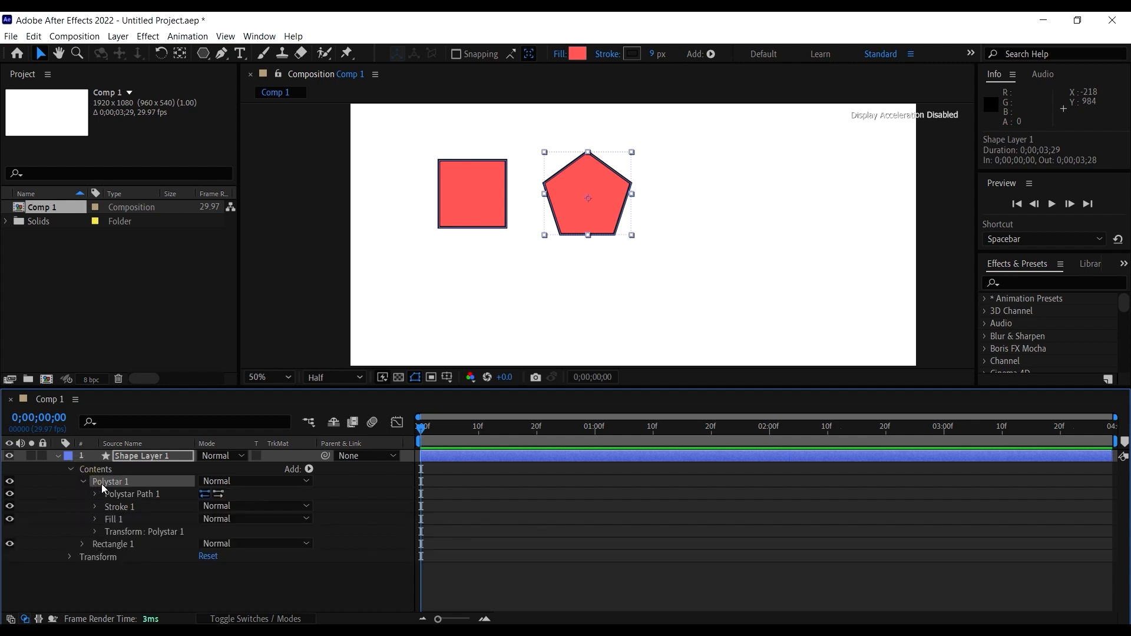
pyautogui.click(309, 471)
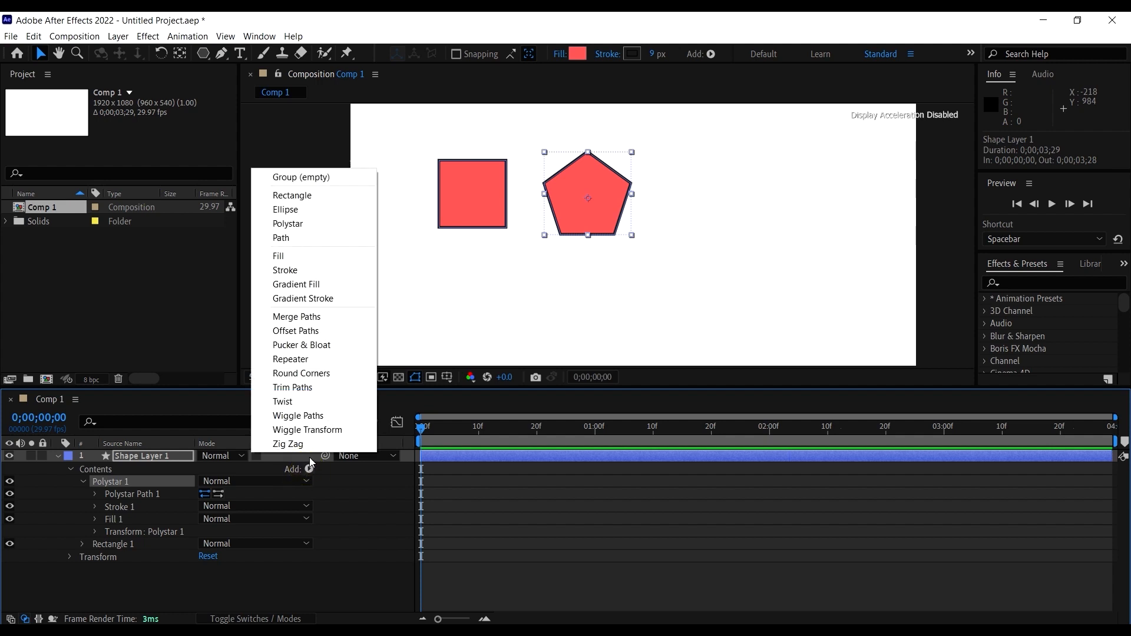
pyautogui.click(306, 444)
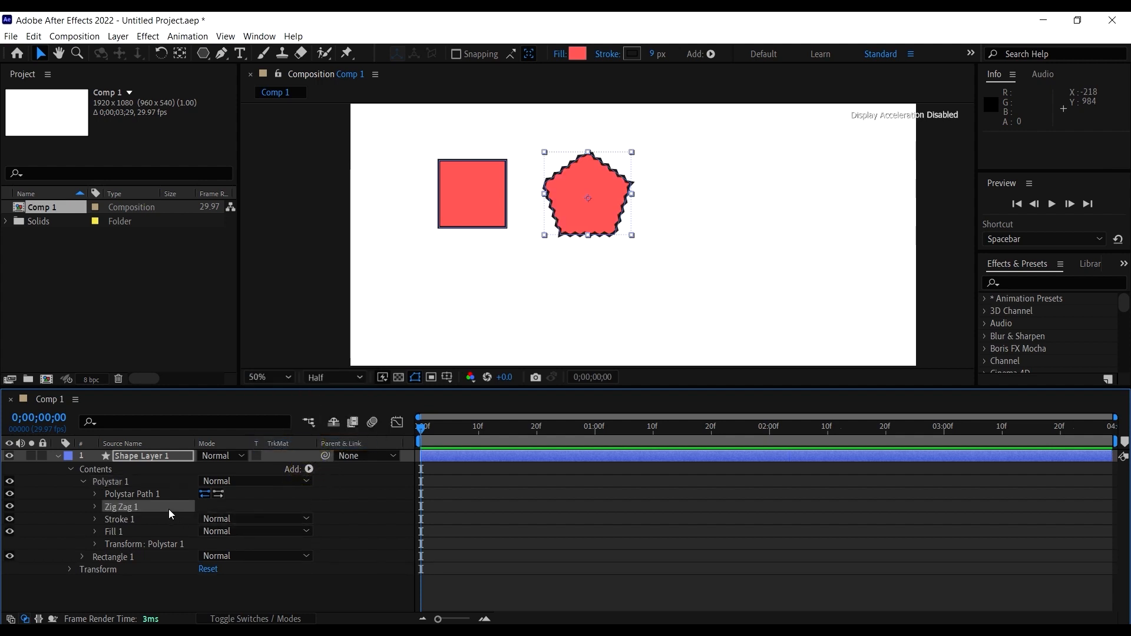
pyautogui.click(136, 493)
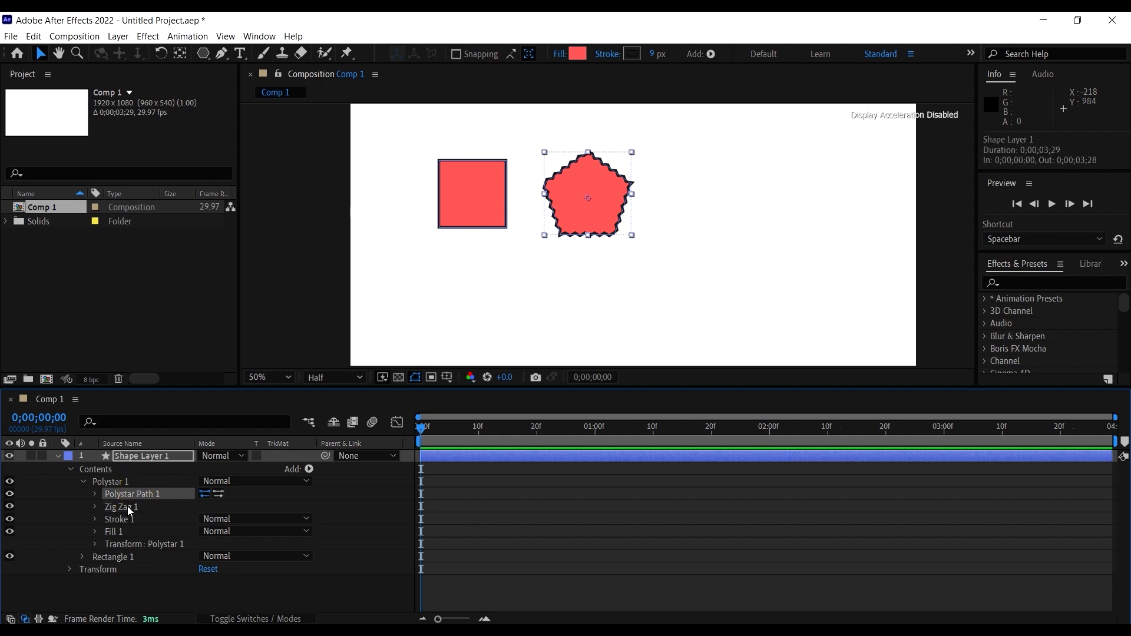
# Delete the Zig Zag operator from the Polystar 1 group and collapse the group
pyautogui.click(140, 507)
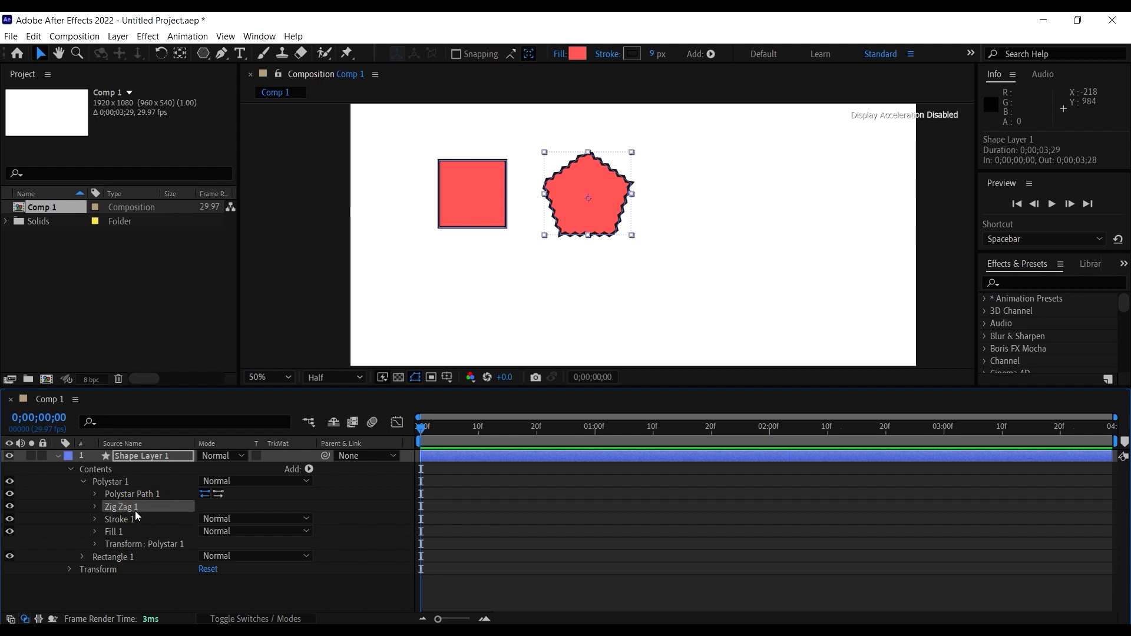
pyautogui.press('Delete')
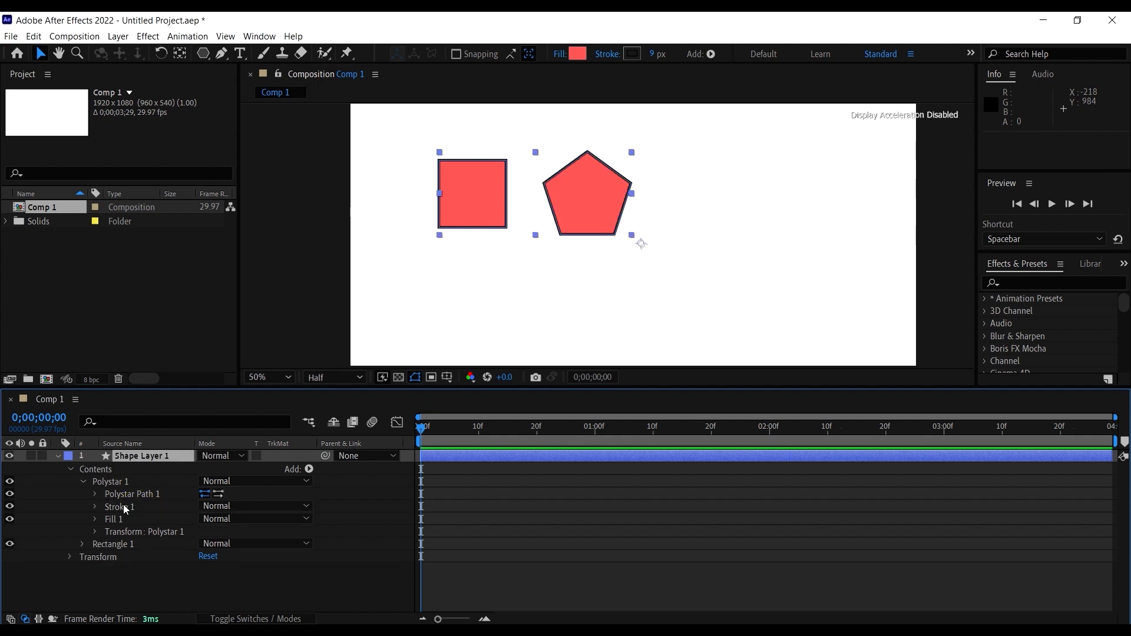
pyautogui.click(83, 482)
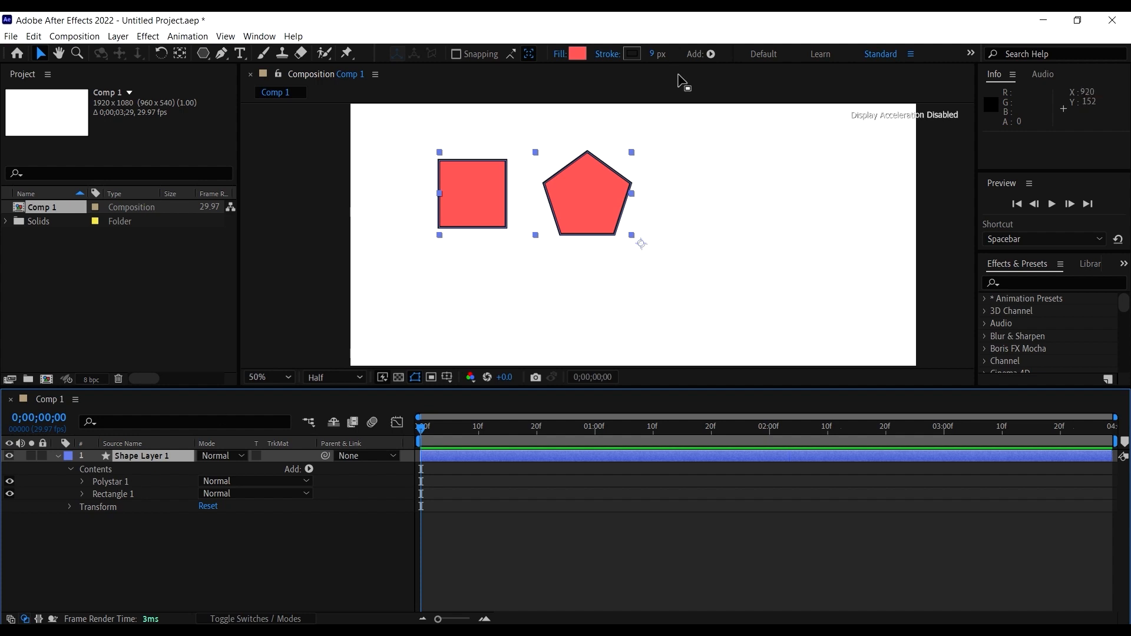
# Shift the whole shape layer about 80 px right and 50 px down, and nudge the rectangle slightly lower on its own
pyautogui.click(603, 192)
pyautogui.moveTo(607, 189); pyautogui.dragTo(631, 203)
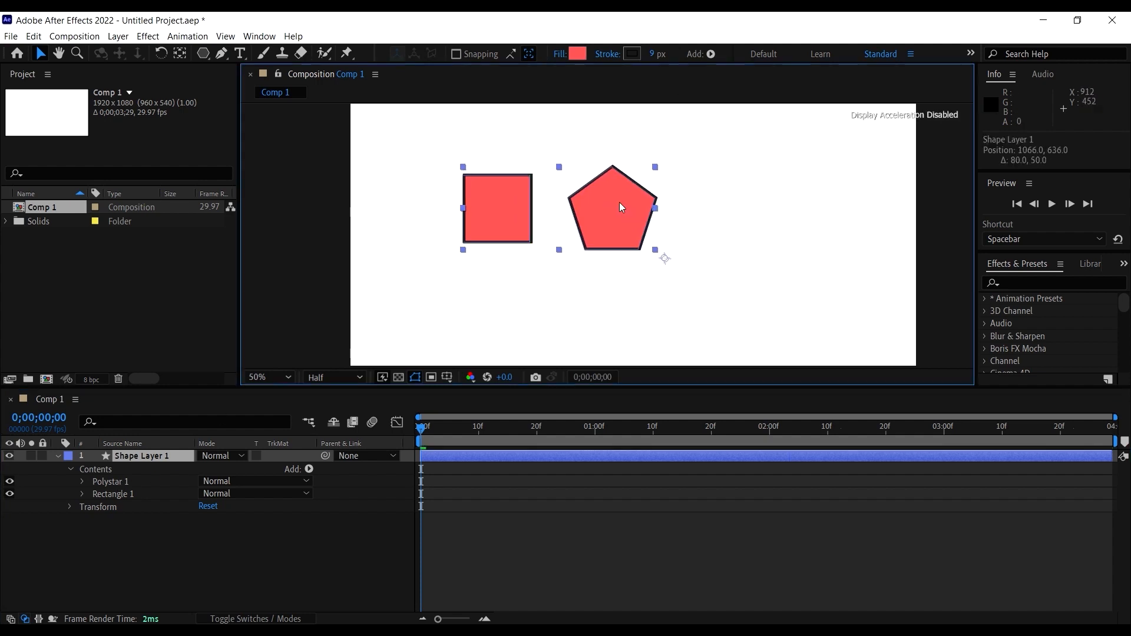
pyautogui.click(115, 495)
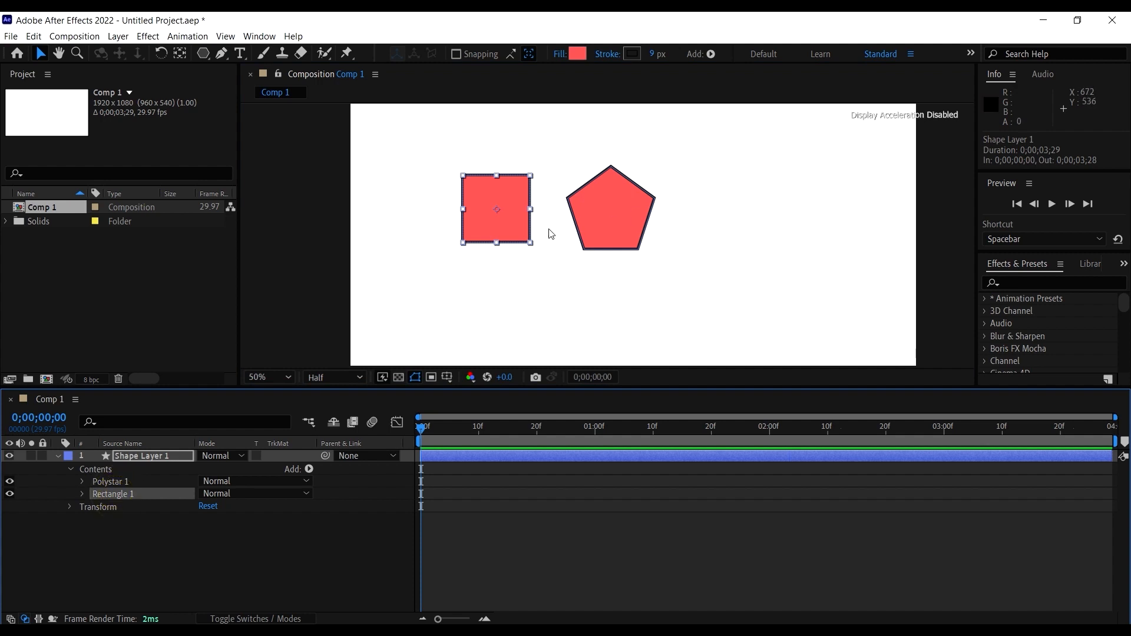
pyautogui.click(517, 223)
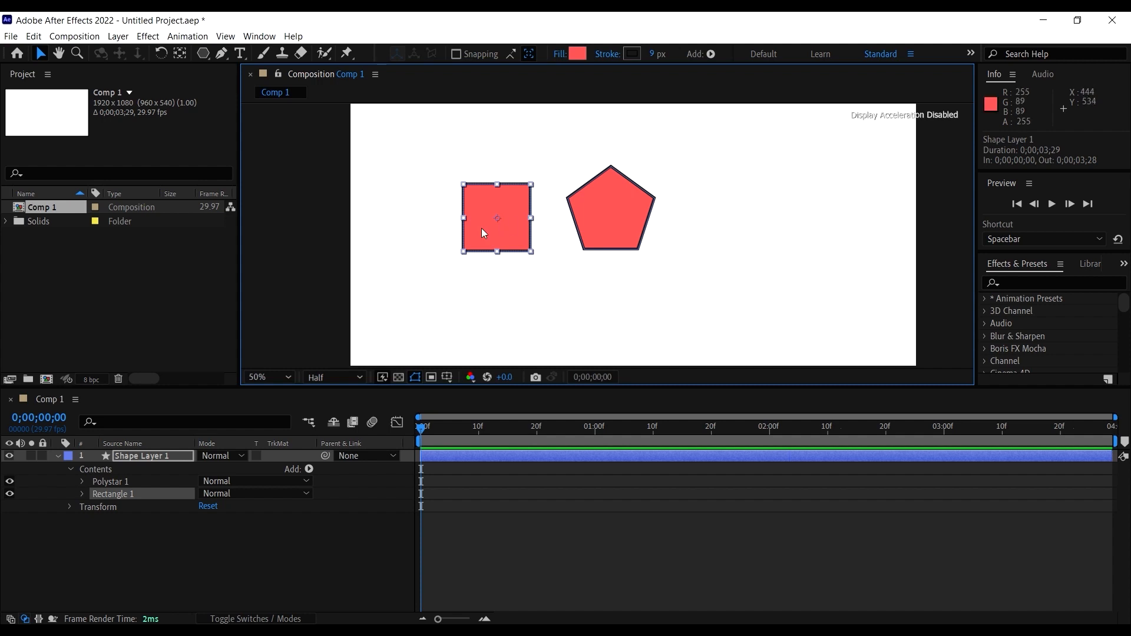
# Add a Merge Paths operator to the shape layer's overall contents
pyautogui.click(157, 470)
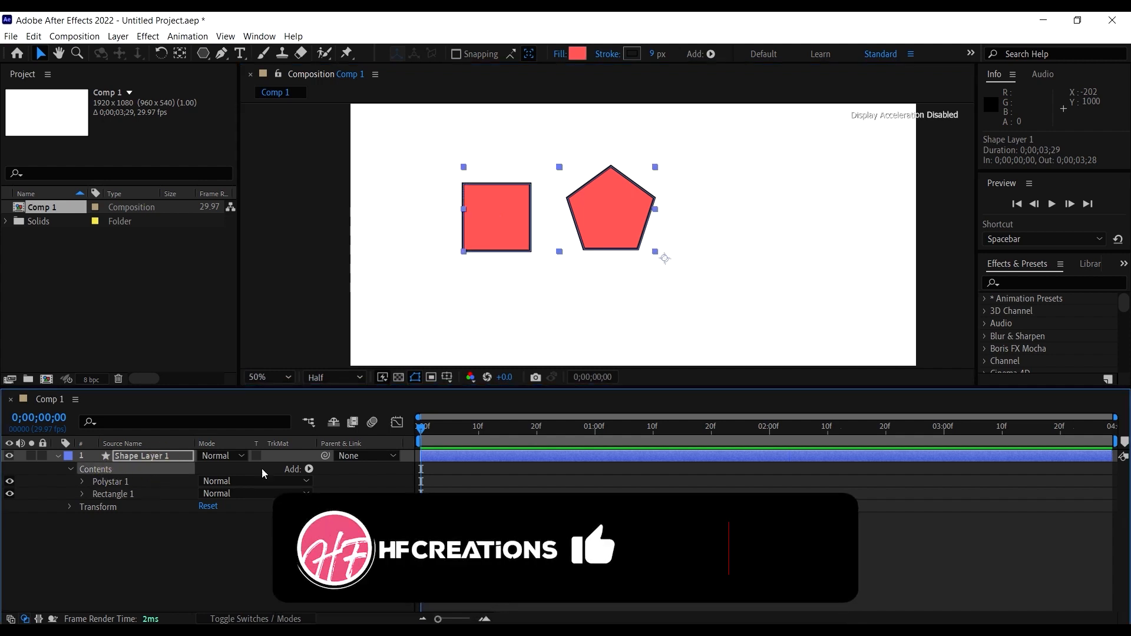
pyautogui.click(309, 469)
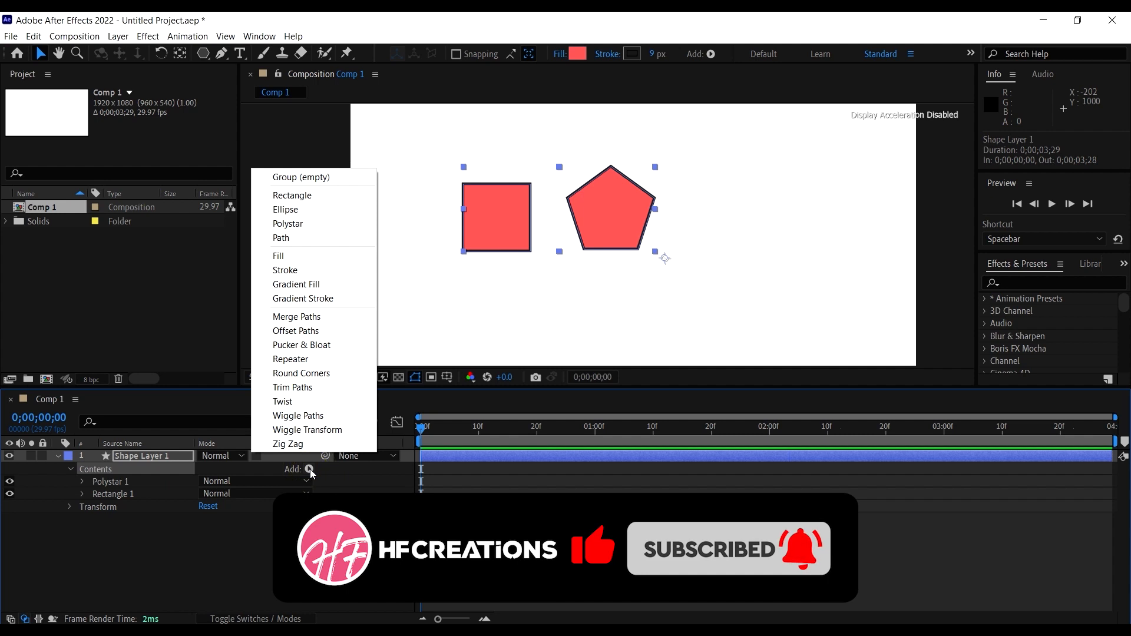
pyautogui.click(298, 318)
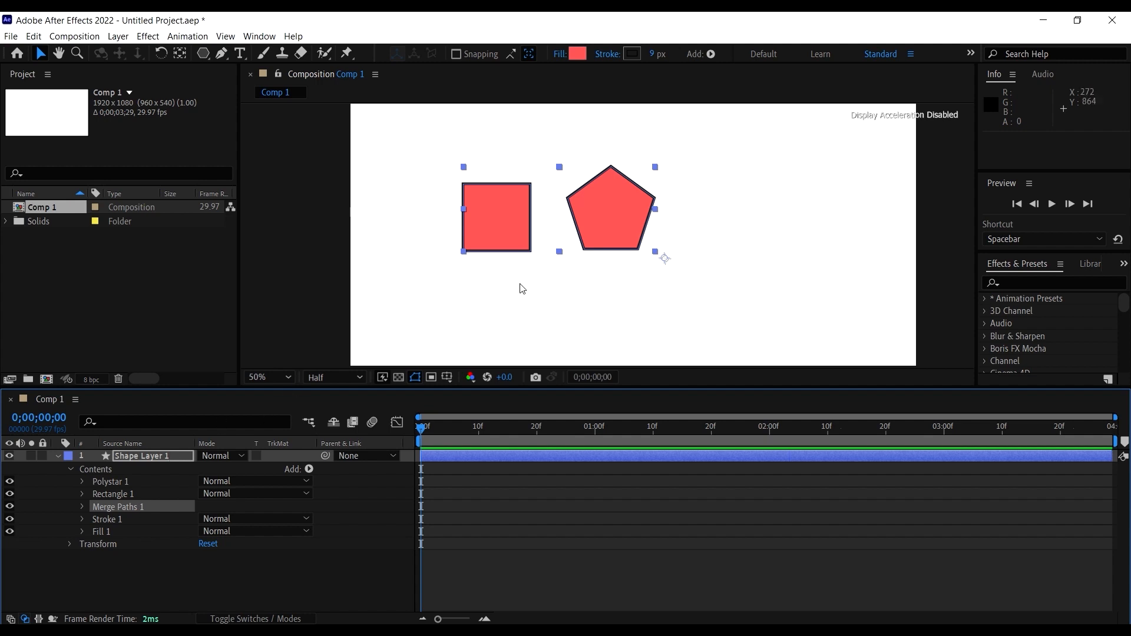
# Move the pentagon over the square's lower-right corner and expand the Merge Paths 1 settings to its mode
pyautogui.click(629, 211)
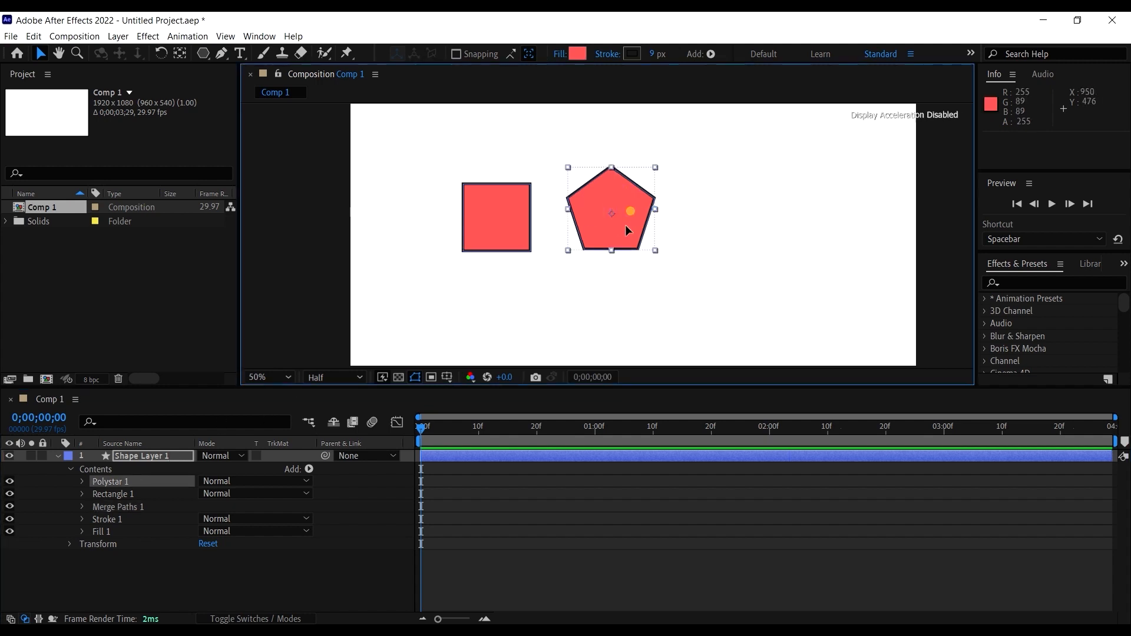
pyautogui.moveTo(630, 211); pyautogui.dragTo(580, 242)
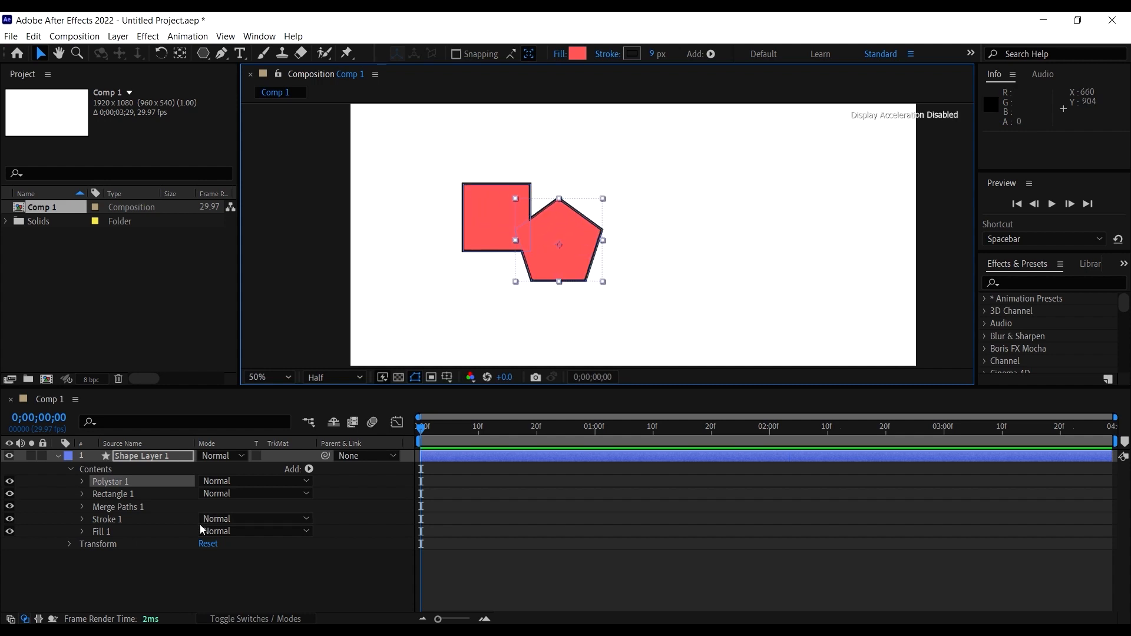
pyautogui.click(82, 507)
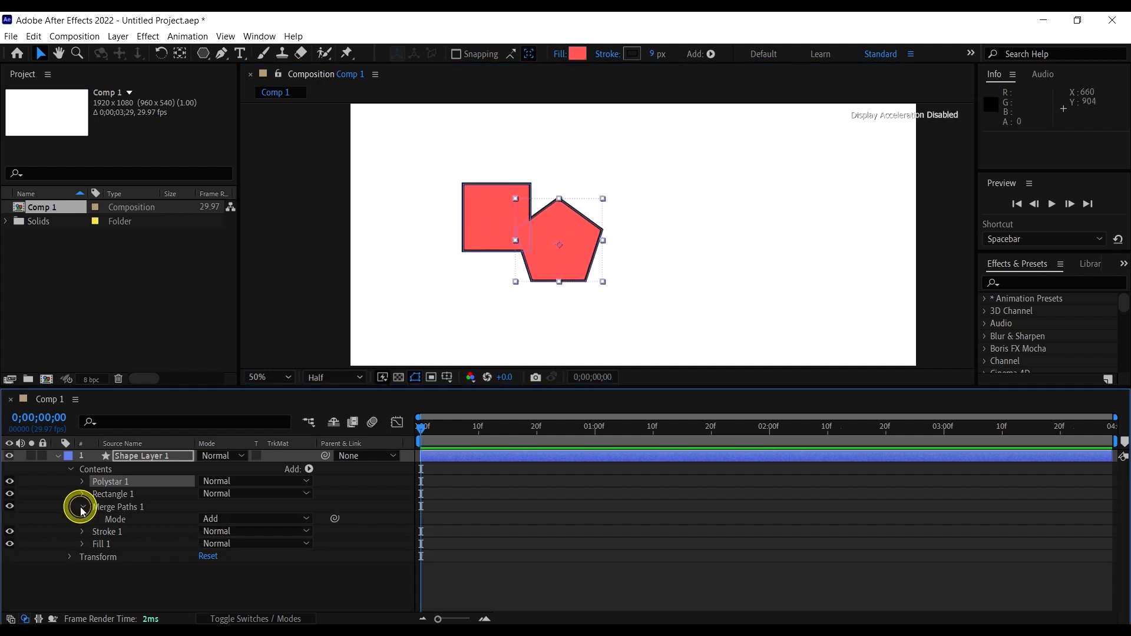
pyautogui.click(118, 518)
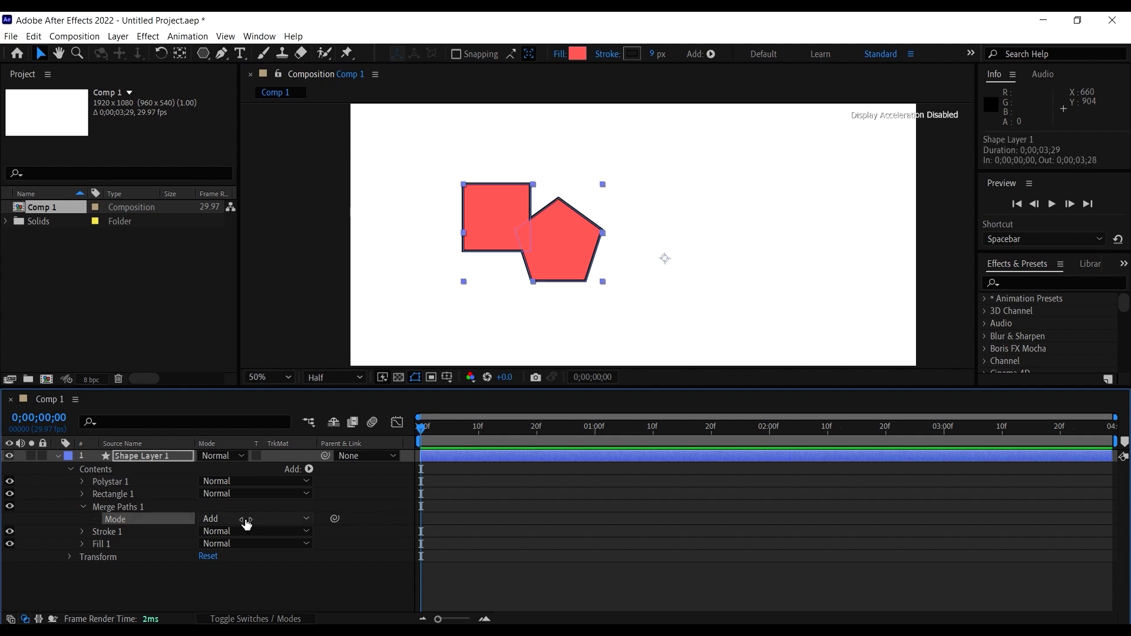
# Move the pentagon further over the square so that the two shapes overlap more
pyautogui.moveTo(556, 253)
pyautogui.mouseDown()
pyautogui.moveTo(533, 259)
pyautogui.moveTo(565, 190)
pyautogui.moveTo(571, 239)
pyautogui.moveTo(553, 240)
pyautogui.mouseUp()
pyautogui.click(560, 255)
pyautogui.click(571, 261)
pyautogui.click(548, 246)
pyautogui.click(547, 246)
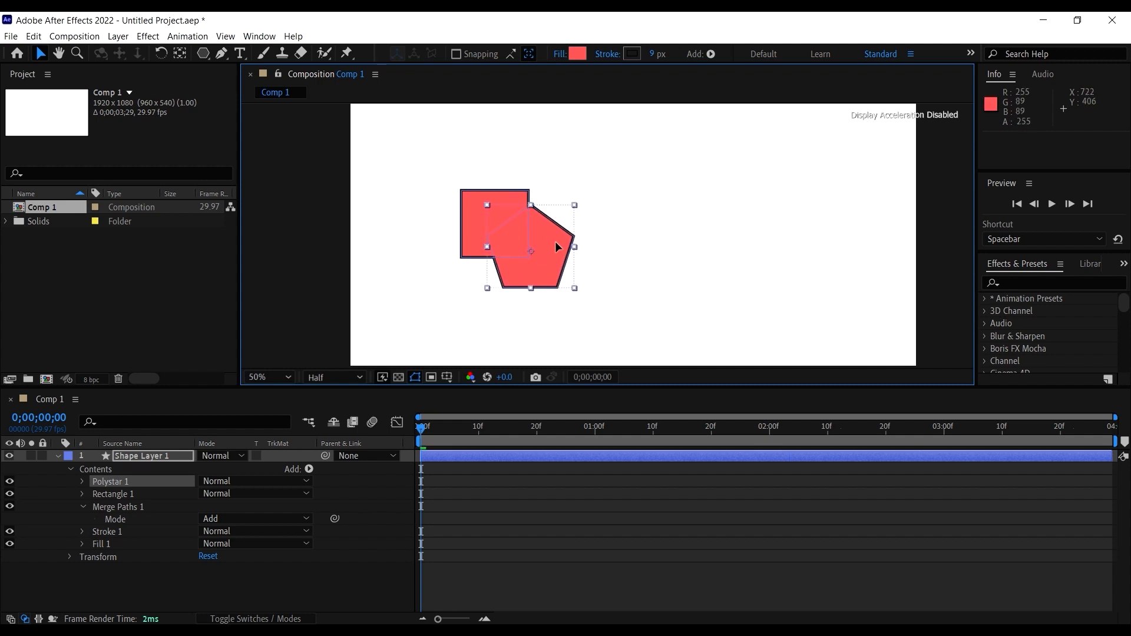
# Try the Subtract mode and the Intersect mode on Merge Paths 1
pyautogui.click(204, 519)
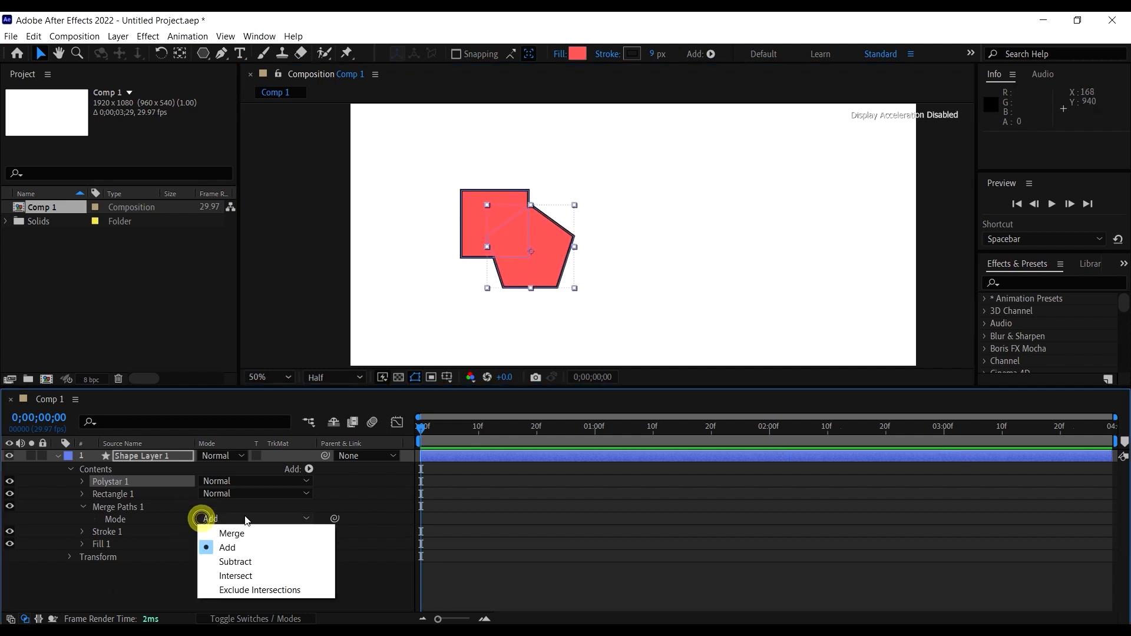
pyautogui.click(252, 564)
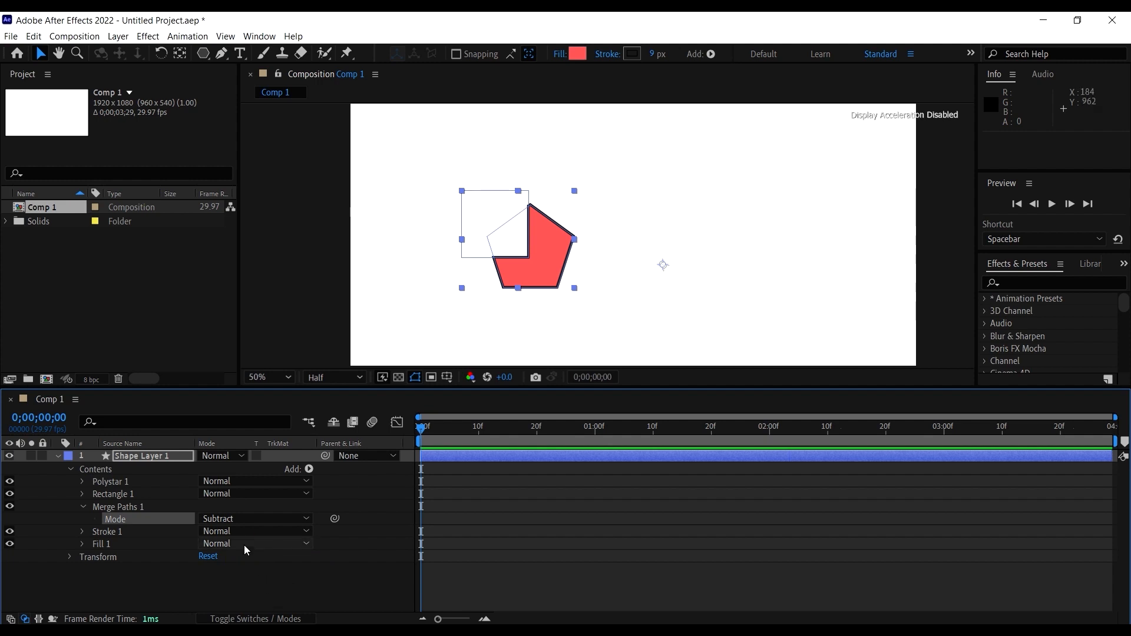
pyautogui.click(232, 519)
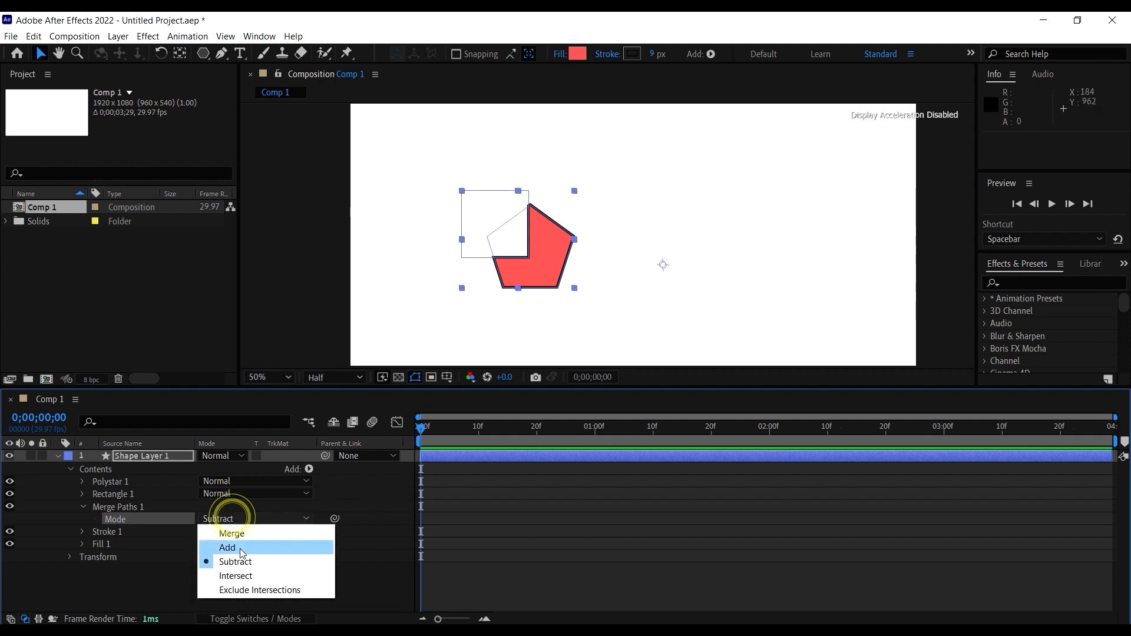
pyautogui.click(242, 577)
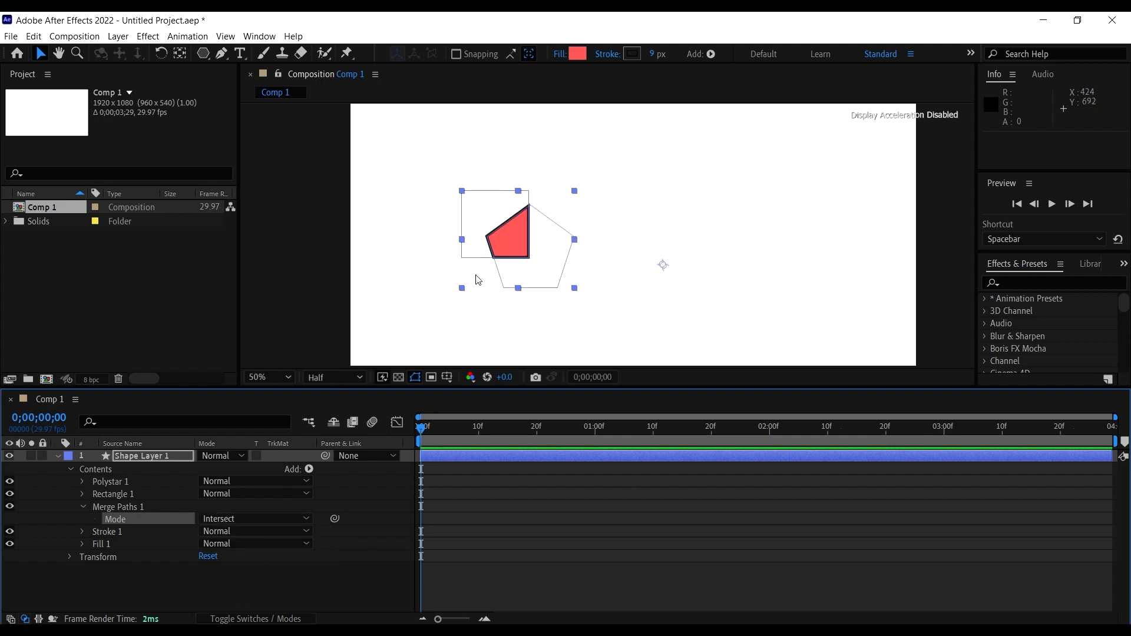
# Set the Merge Paths mode to Exclude Intersections and shift the shape layer to about 1234, 674
pyautogui.moveTo(514, 235); pyautogui.dragTo(553, 243)
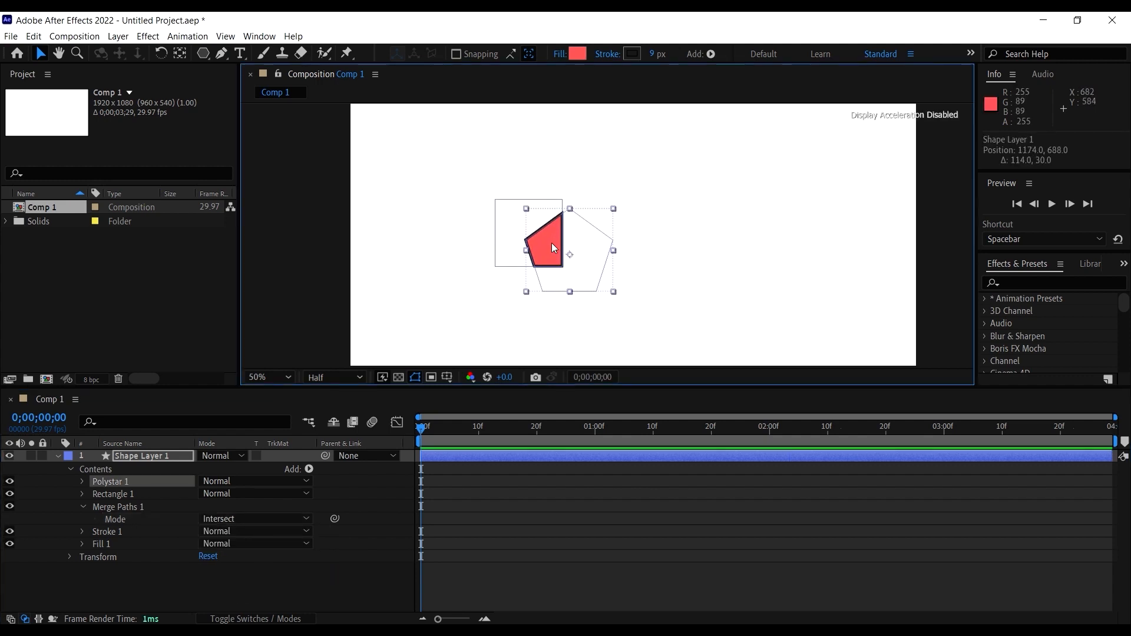
pyautogui.click(253, 519)
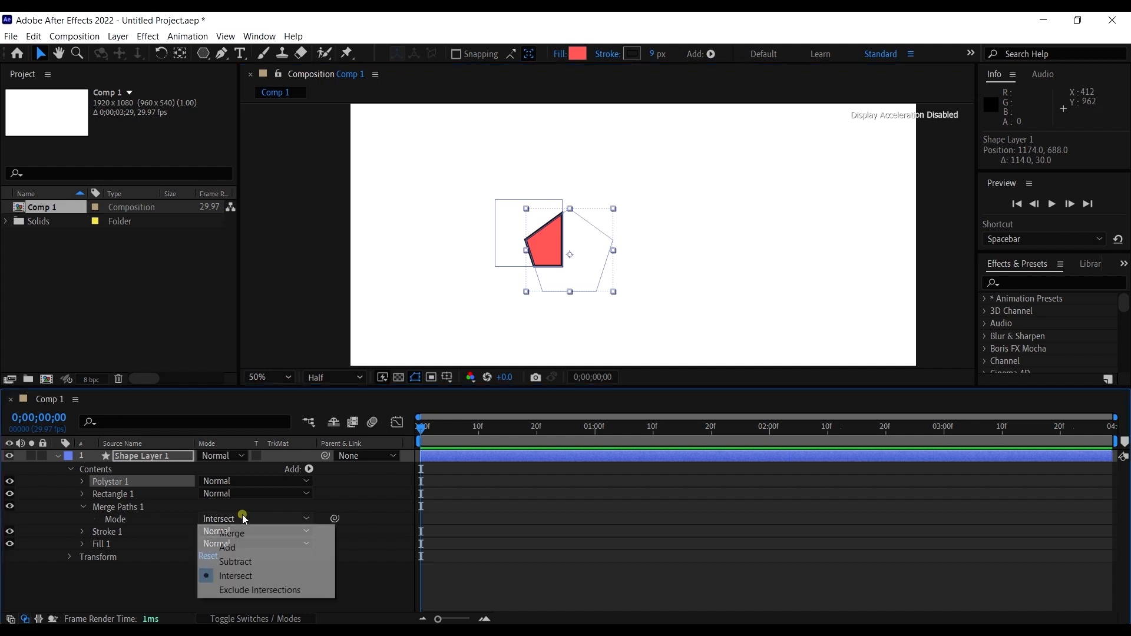
pyautogui.click(257, 590)
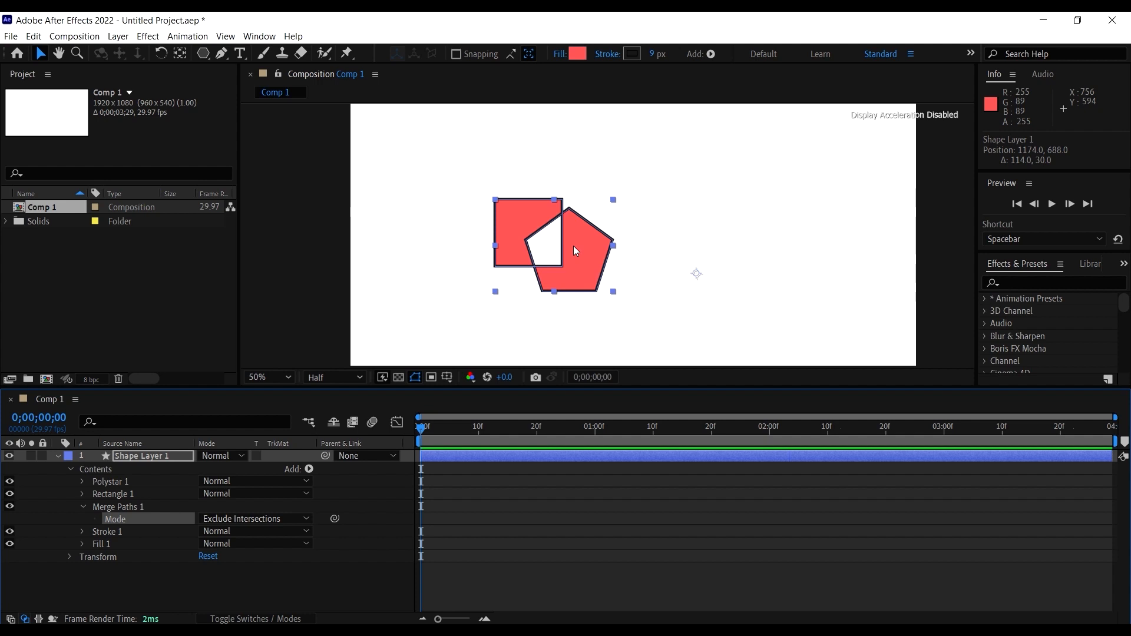
pyautogui.moveTo(574, 246); pyautogui.dragTo(592, 241)
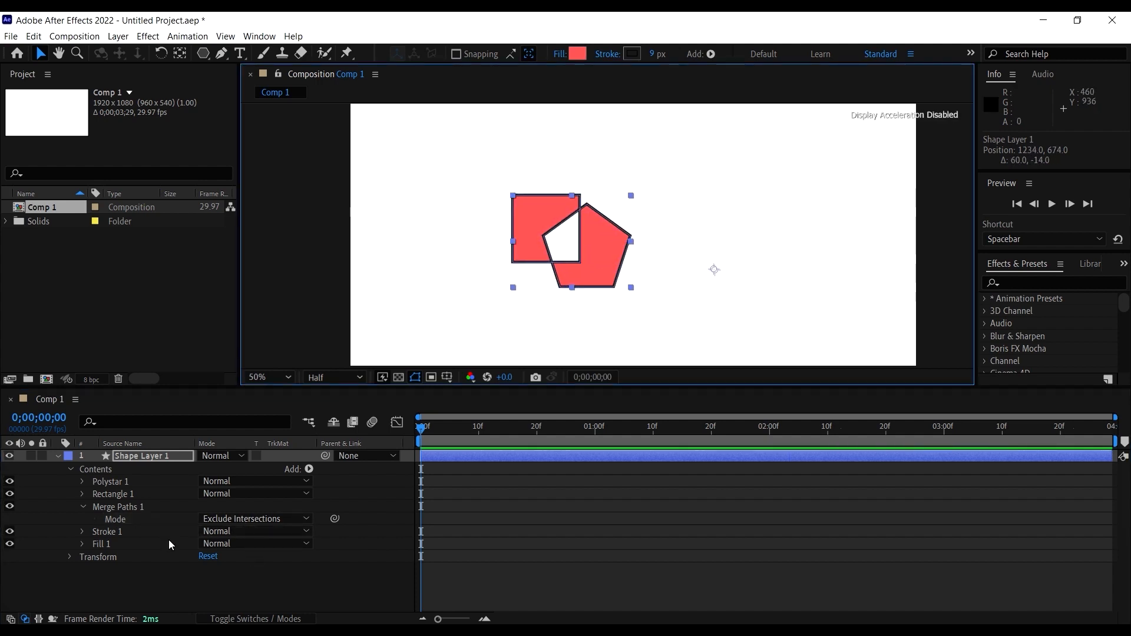
# Set the Merge Paths mode to Merge and move the pentagon clear of the square
pyautogui.click(227, 519)
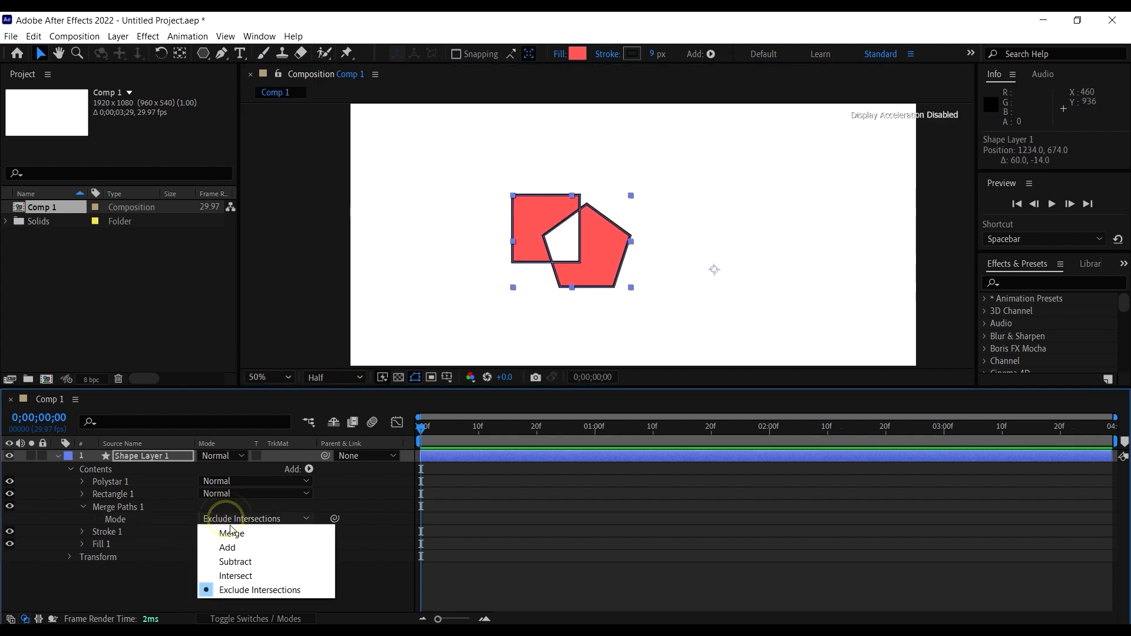
pyautogui.click(235, 534)
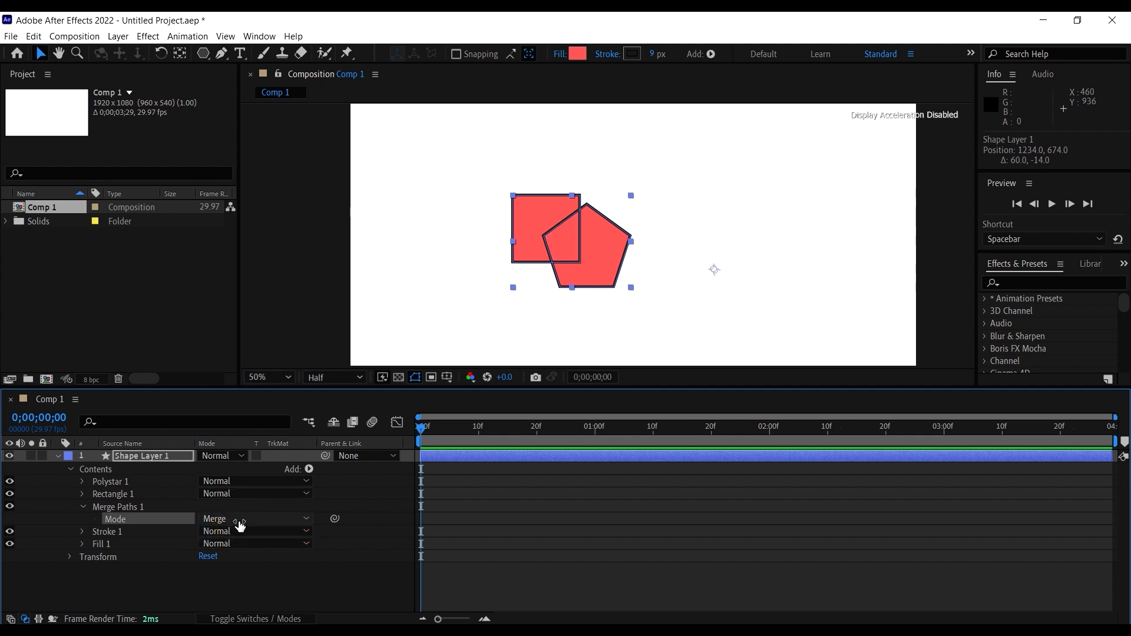
pyautogui.click(239, 521)
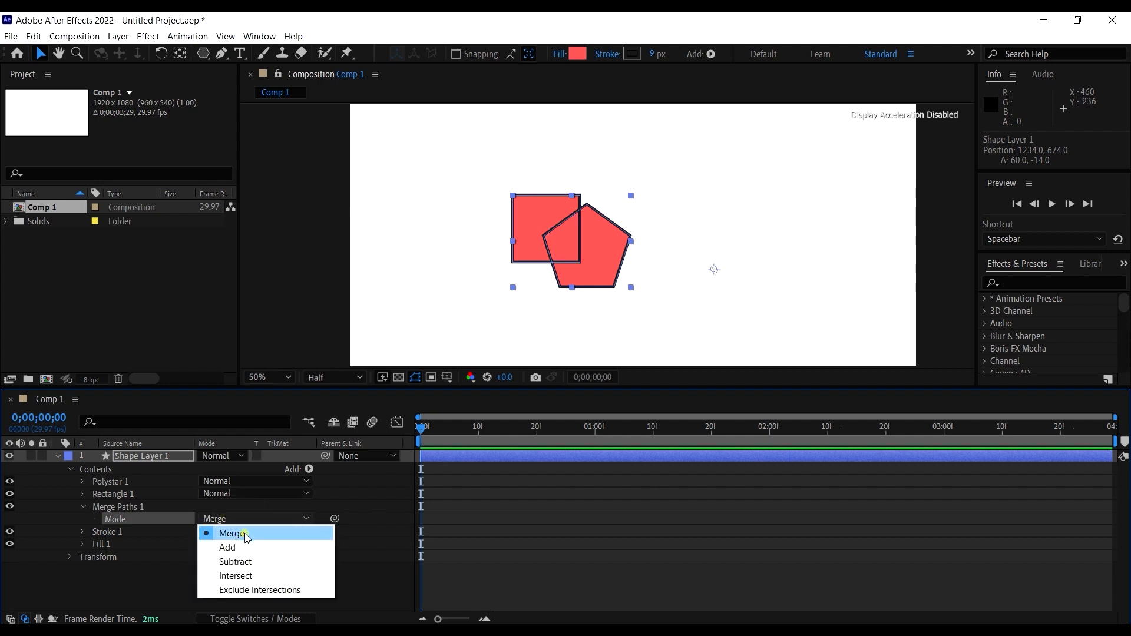
pyautogui.click(243, 534)
pyautogui.moveTo(584, 228); pyautogui.dragTo(693, 237)
pyautogui.doubleClick(601, 234)
# Try the Add mode on Merge Paths 1, settle on Subtract, and reposition the pentagon to the lower right of the square
pyautogui.click(200, 521)
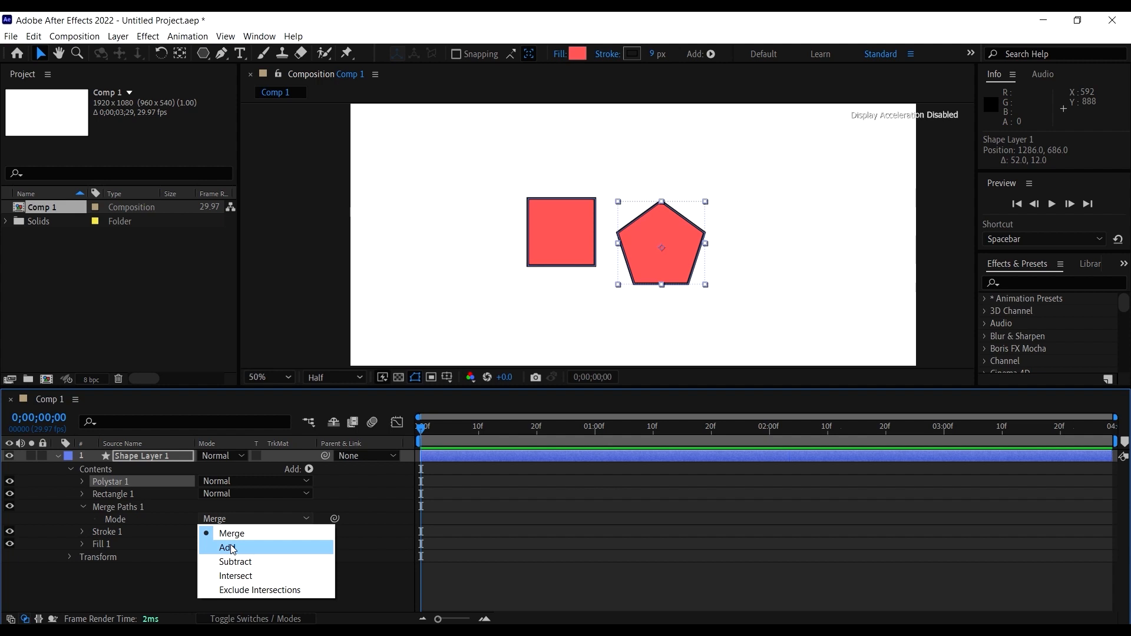
pyautogui.click(233, 548)
pyautogui.click(227, 519)
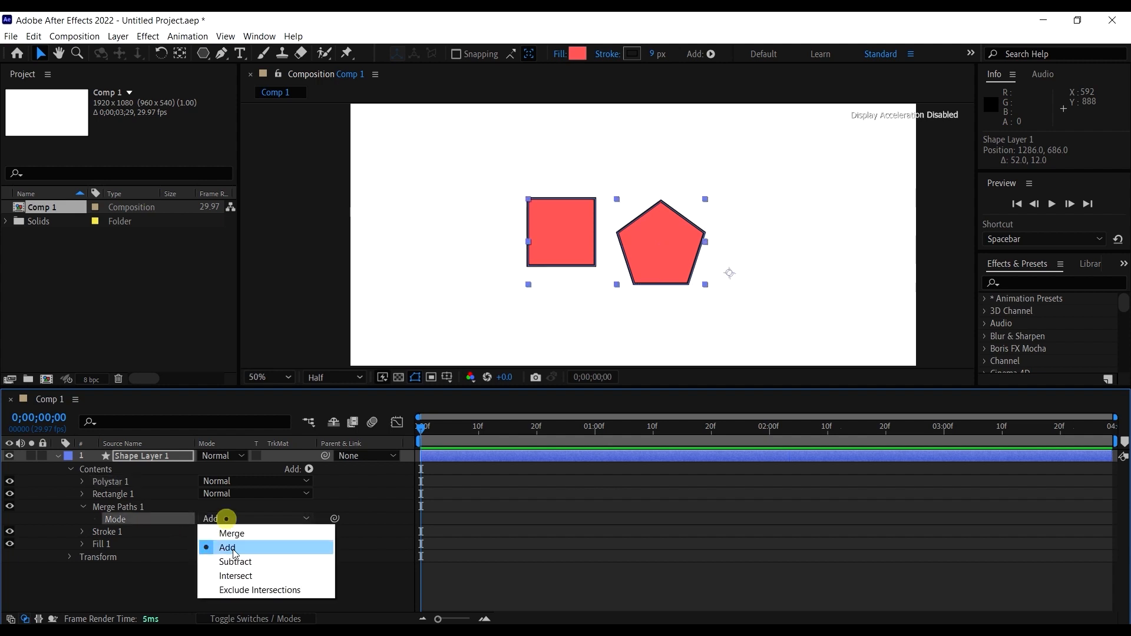
pyautogui.click(235, 561)
pyautogui.moveTo(669, 249); pyautogui.dragTo(636, 263)
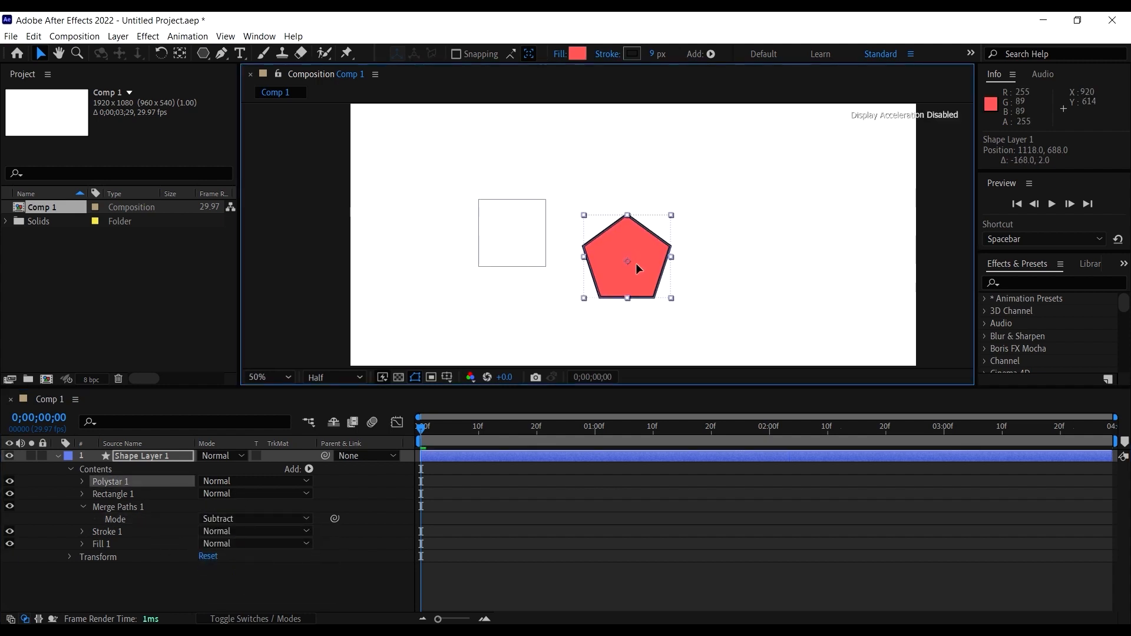
# Expand the Polystar 1 group's transform properties and set a Position keyframe at 0;00;00;00
pyautogui.click(82, 482)
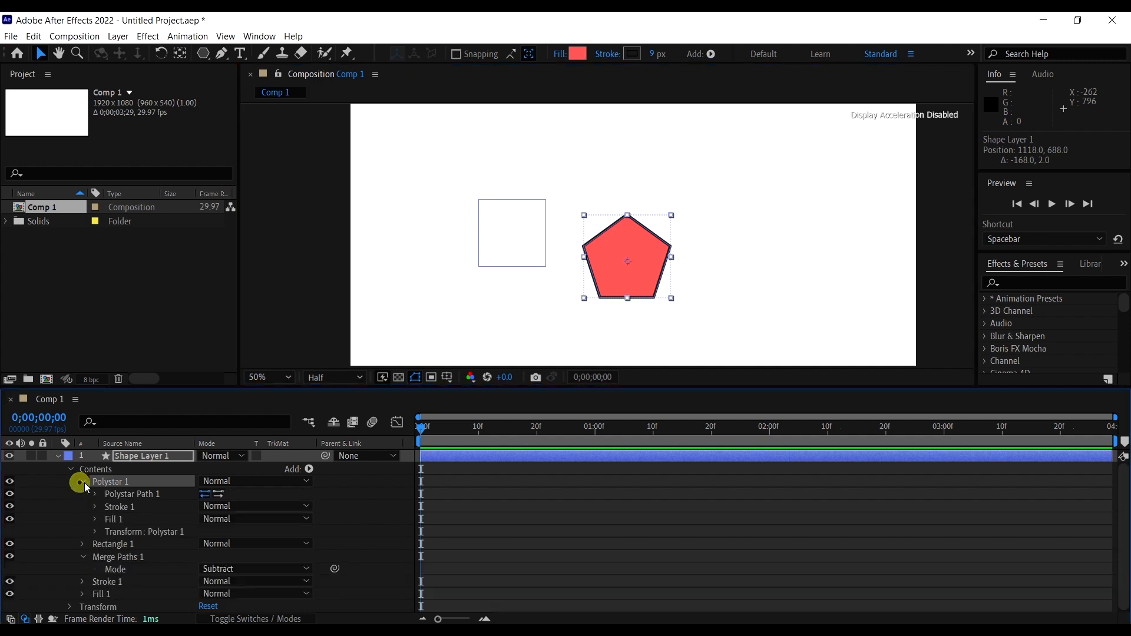
pyautogui.click(143, 496)
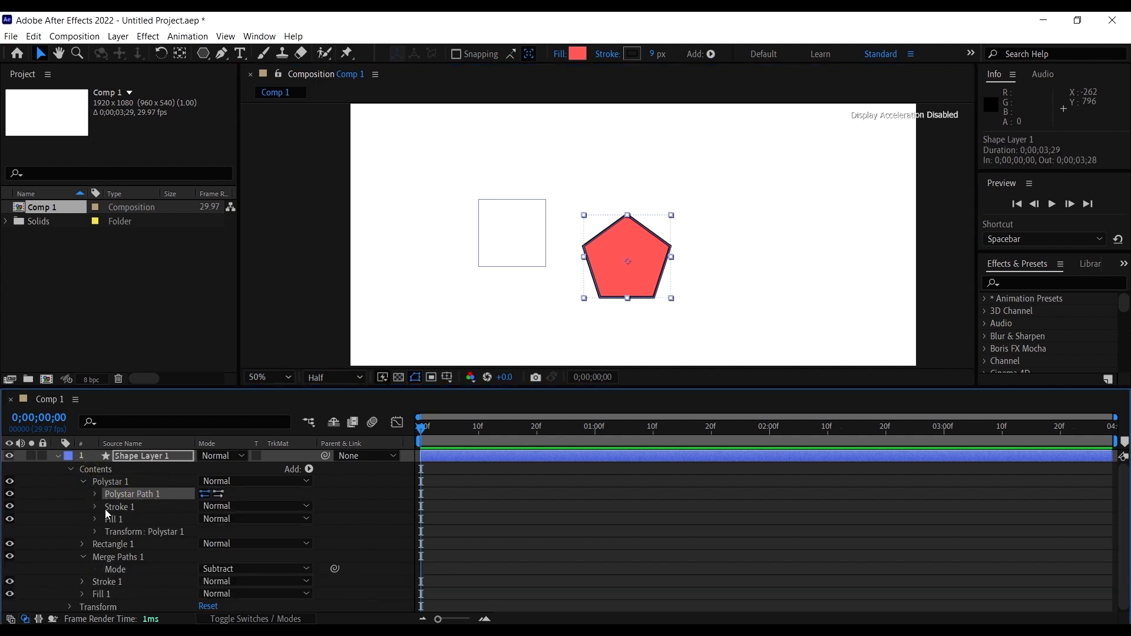
pyautogui.click(96, 531)
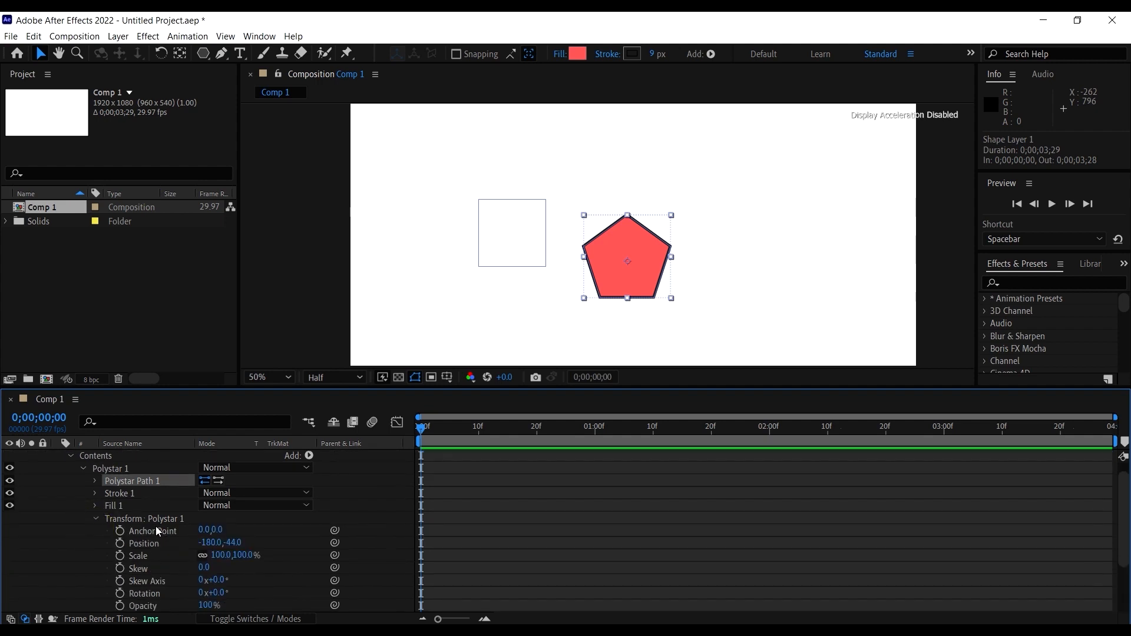
pyautogui.click(153, 520)
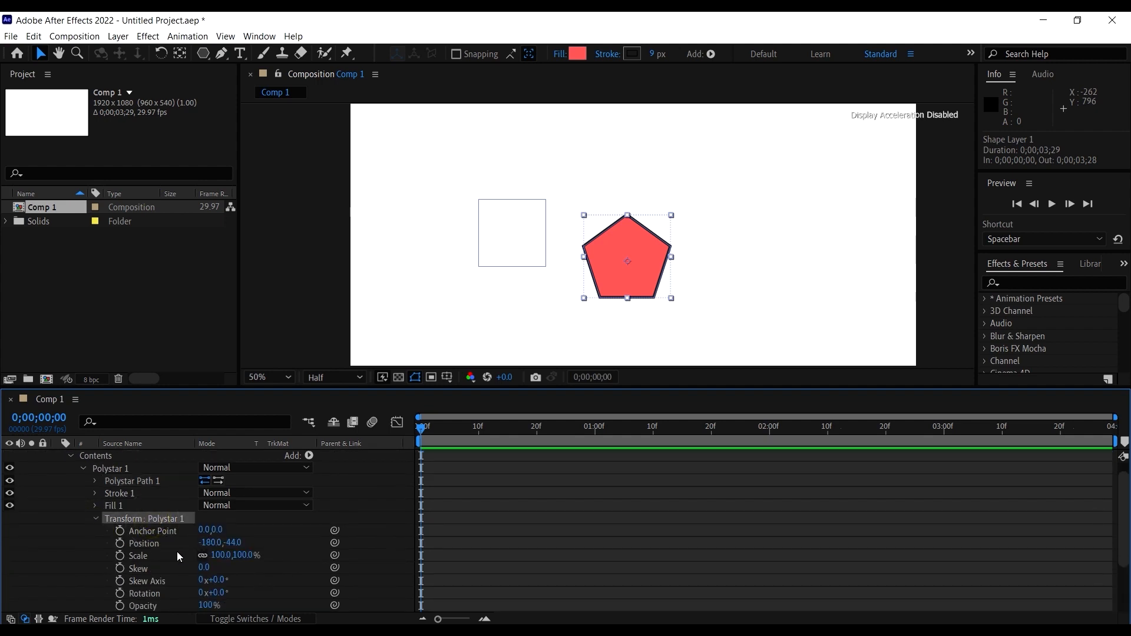
pyautogui.click(119, 543)
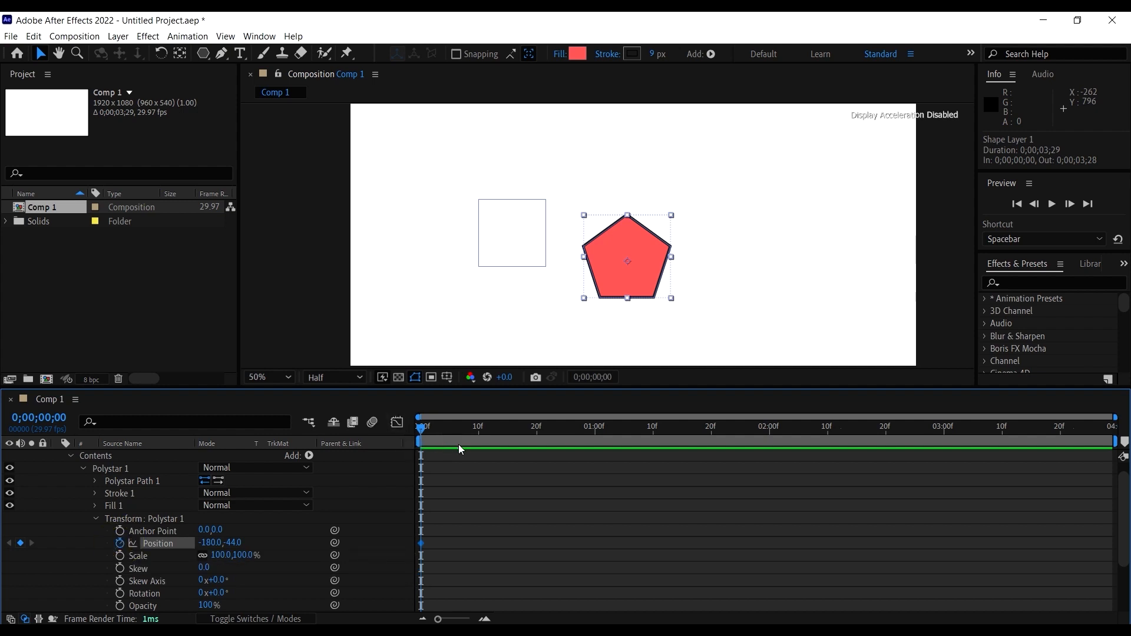
# Set the pentagon's Position to -700, -44 over the square's lower left and place that keyframe at 0;00;00;12
pyautogui.click(427, 428)
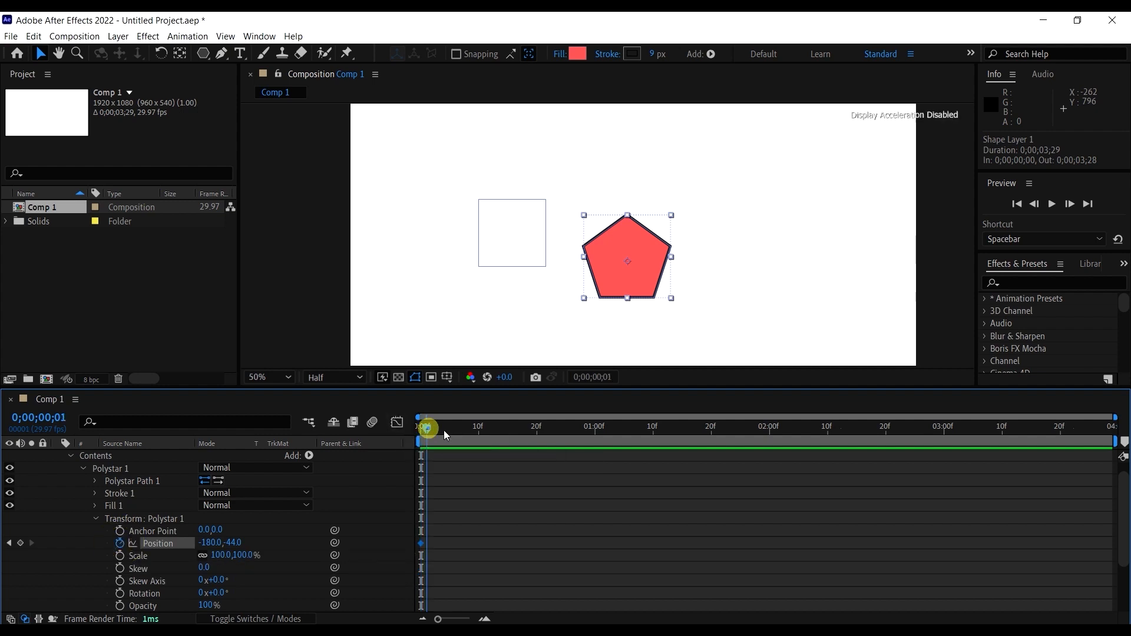
pyautogui.moveTo(443, 430); pyautogui.dragTo(508, 447)
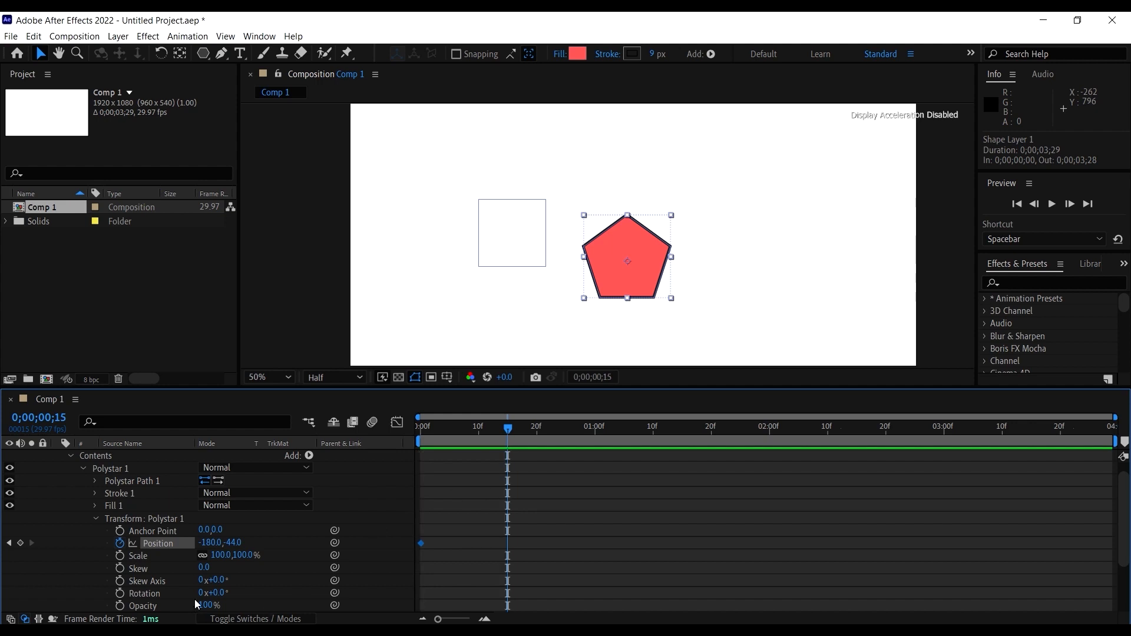
pyautogui.click(209, 545)
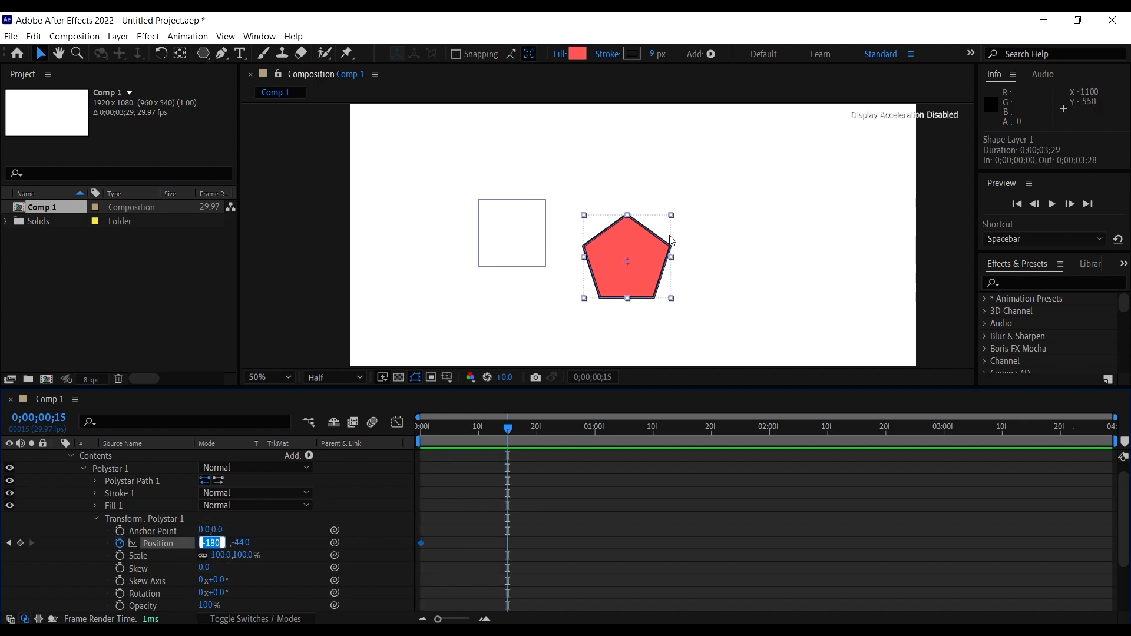
pyautogui.moveTo(570, 260); pyautogui.dragTo(488, 268)
pyautogui.moveTo(532, 577); pyautogui.dragTo(495, 545)
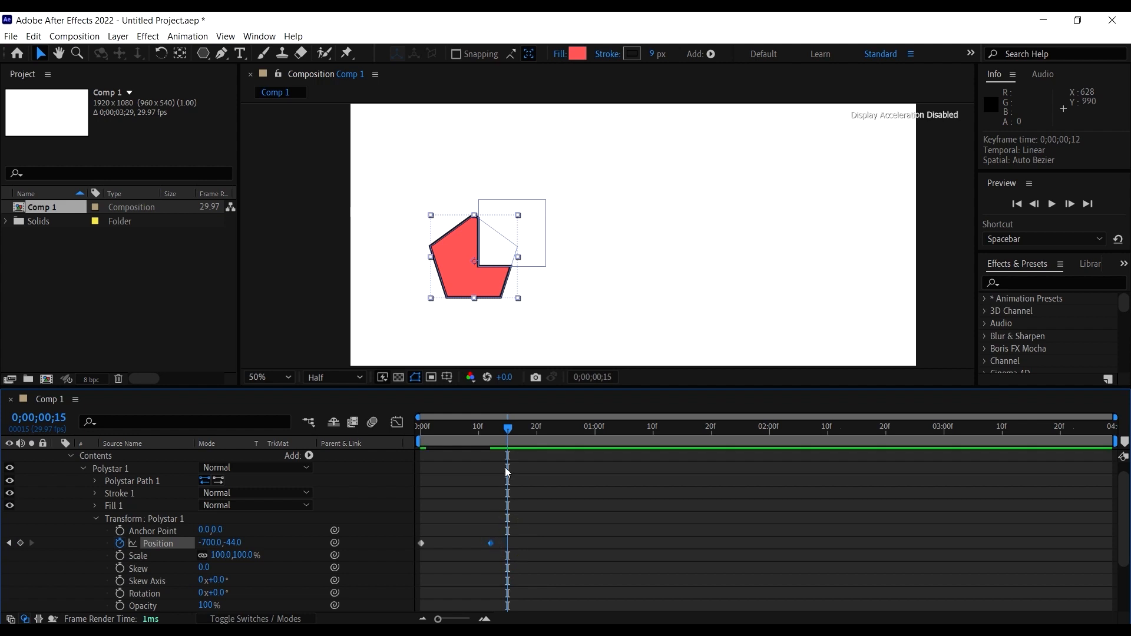
# At 0;00;00;22, move the pentagon straight up to Position -700, -276, adding a third keyframe
pyautogui.moveTo(508, 431); pyautogui.dragTo(550, 444)
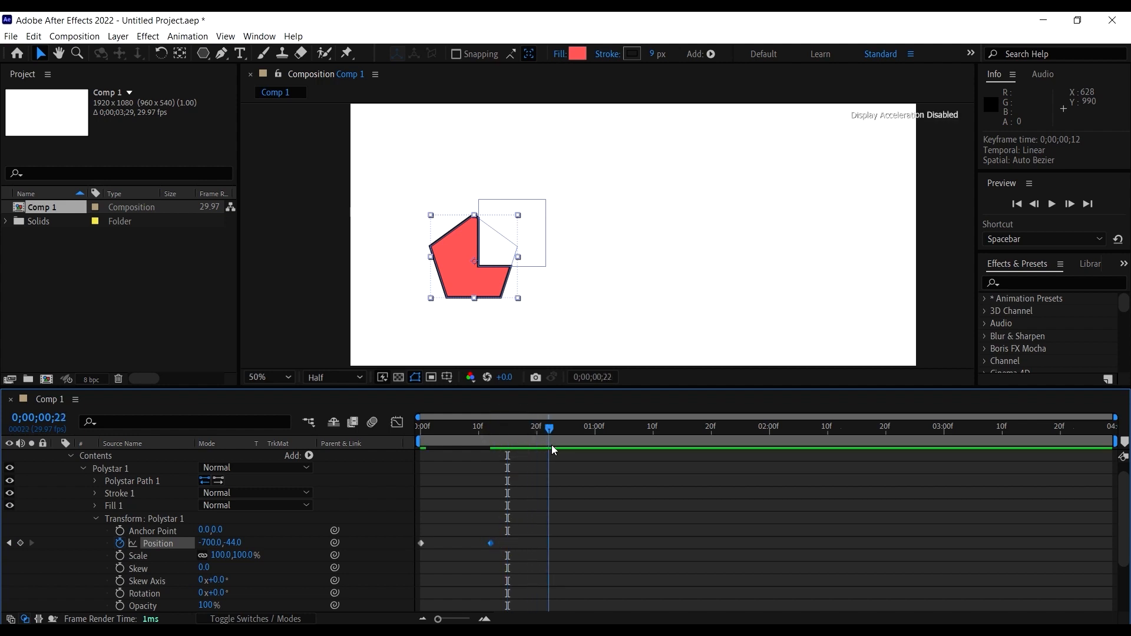
pyautogui.click(466, 281)
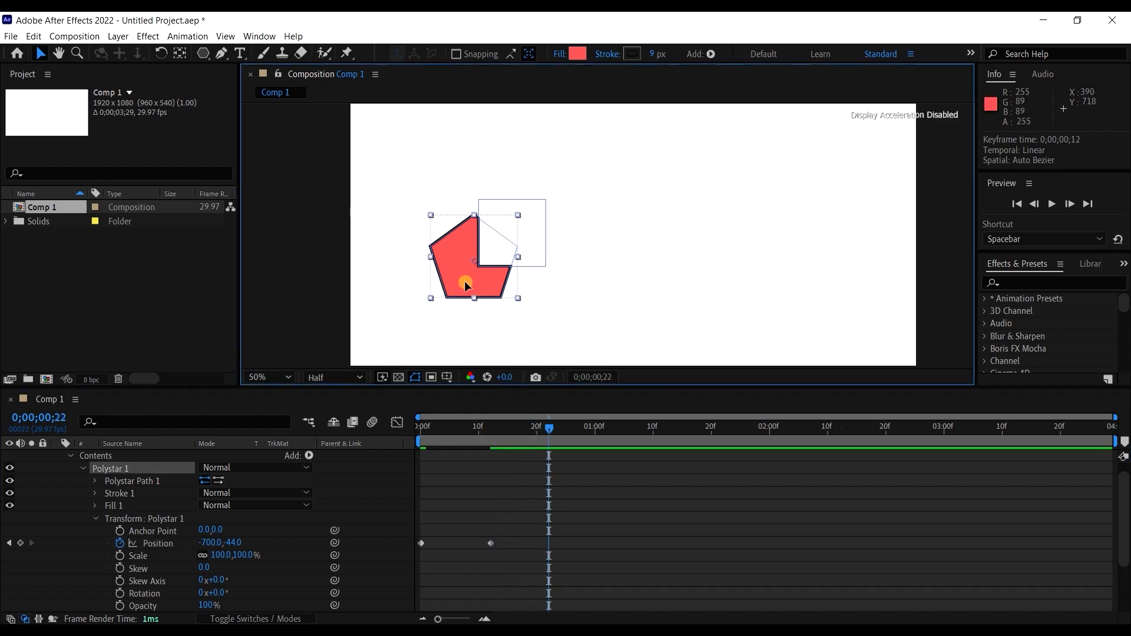
pyautogui.moveTo(465, 281); pyautogui.dragTo(464, 212)
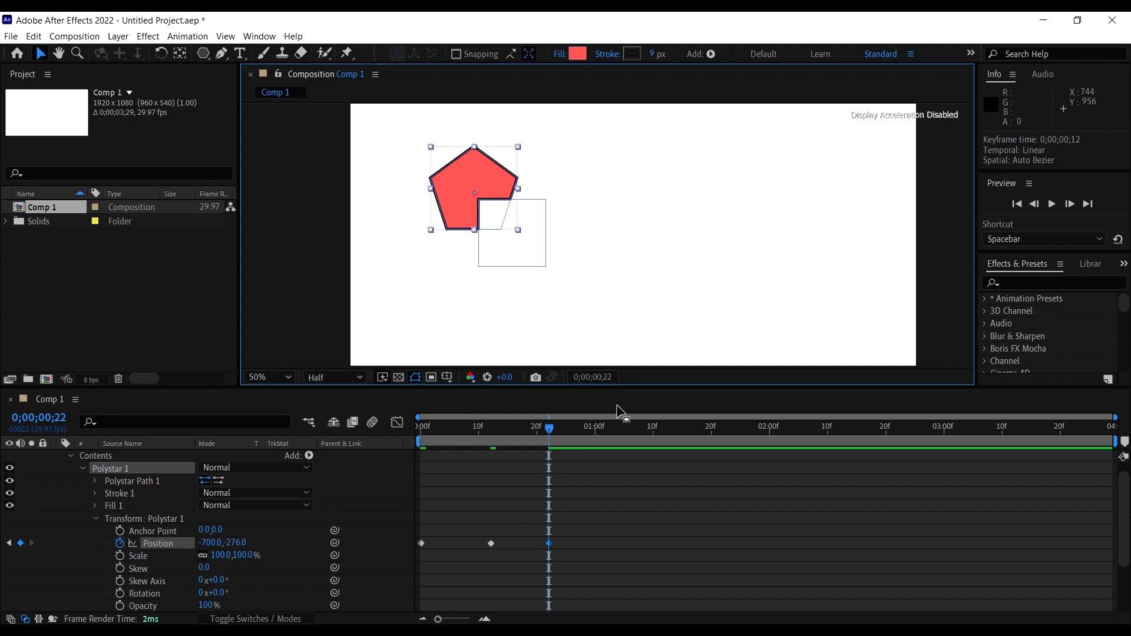
# Duplicate the second Position keyframe shortly after itself to hold the pose, and move the last keyframe to 0;00;00;27
pyautogui.click(514, 425)
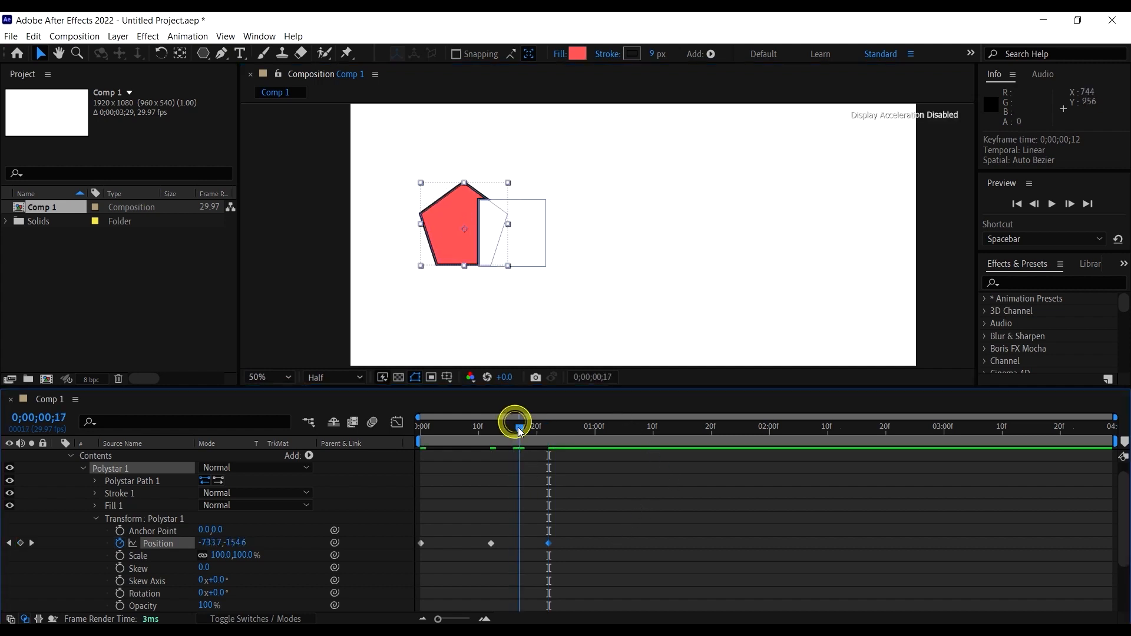
pyautogui.click(492, 543)
pyautogui.hotkey('ctrl', 'c')
pyautogui.hotkey('ctrl', 'v')
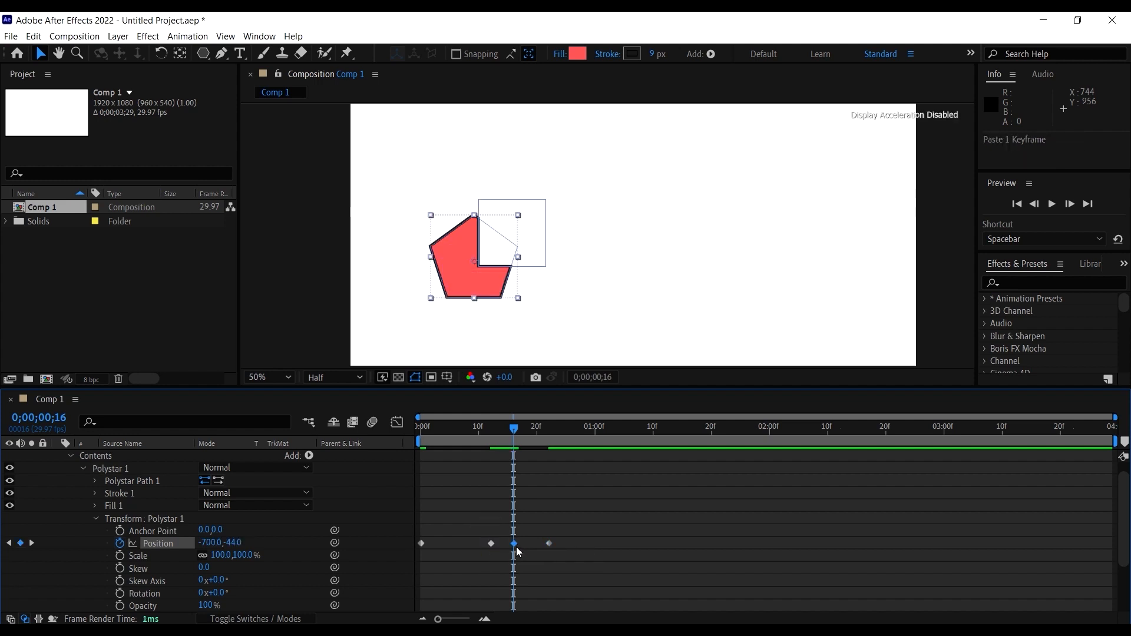
pyautogui.moveTo(514, 544); pyautogui.dragTo(589, 546)
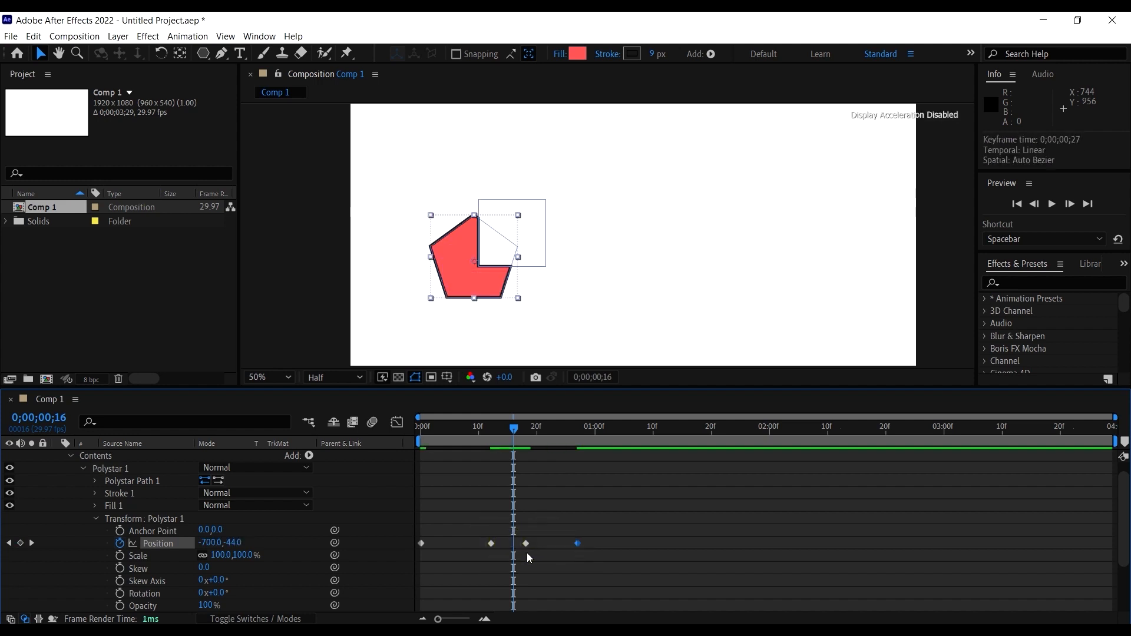
# Apply Easy Ease to all four Position keyframes of the polystar
pyautogui.moveTo(644, 574); pyautogui.dragTo(412, 525)
pyautogui.rightClick(505, 546)
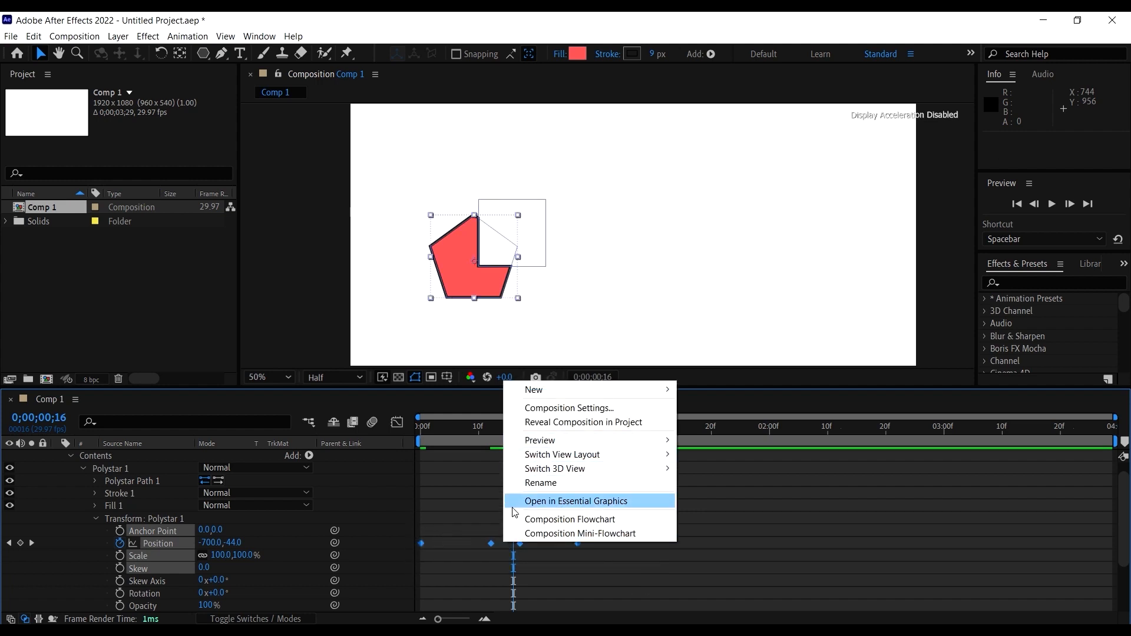
pyautogui.rightClick(516, 542)
pyautogui.moveTo(516, 536)
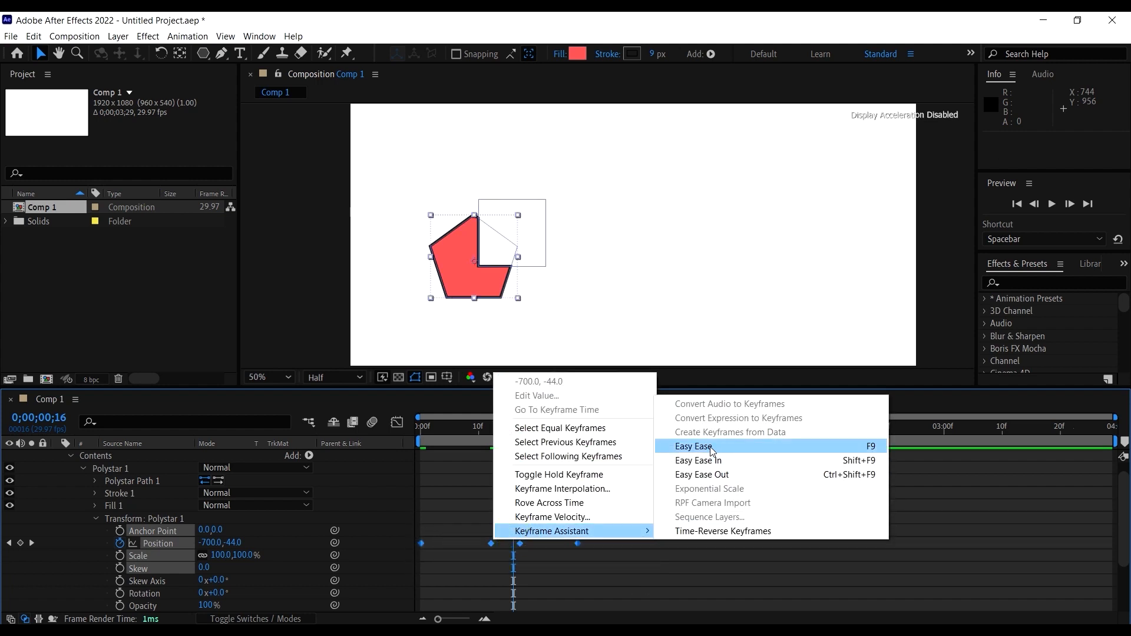
pyautogui.click(684, 446)
# Preview the pentagon's subtracting animation several times from the first frame
pyautogui.press('space')
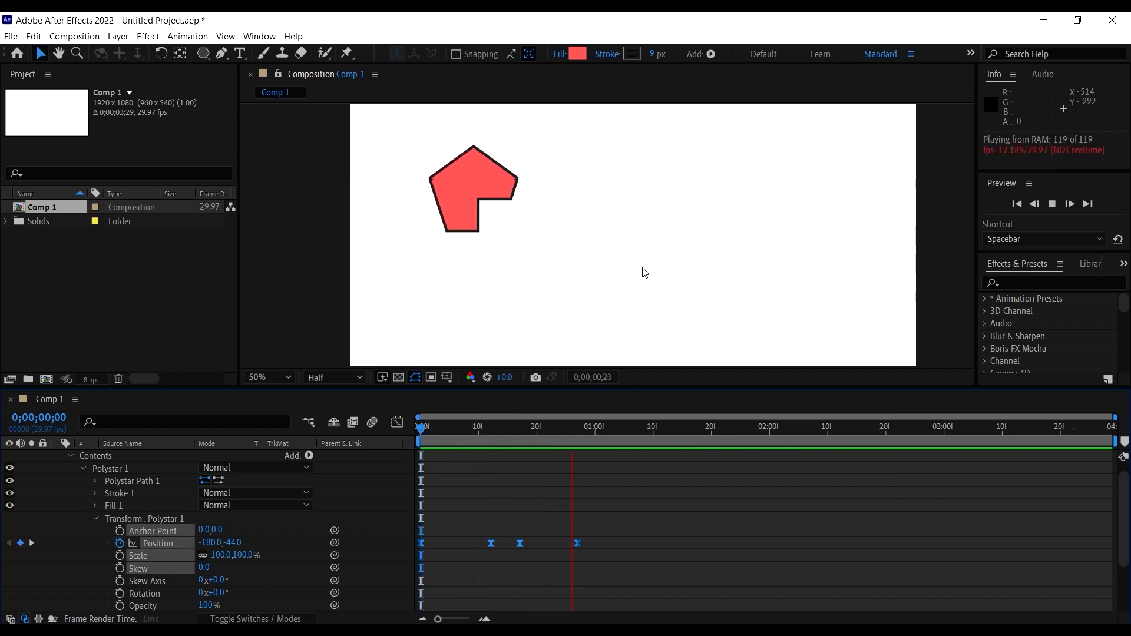
pyautogui.press('space')
pyautogui.moveTo(538, 430); pyautogui.dragTo(388, 432)
pyautogui.press('space')
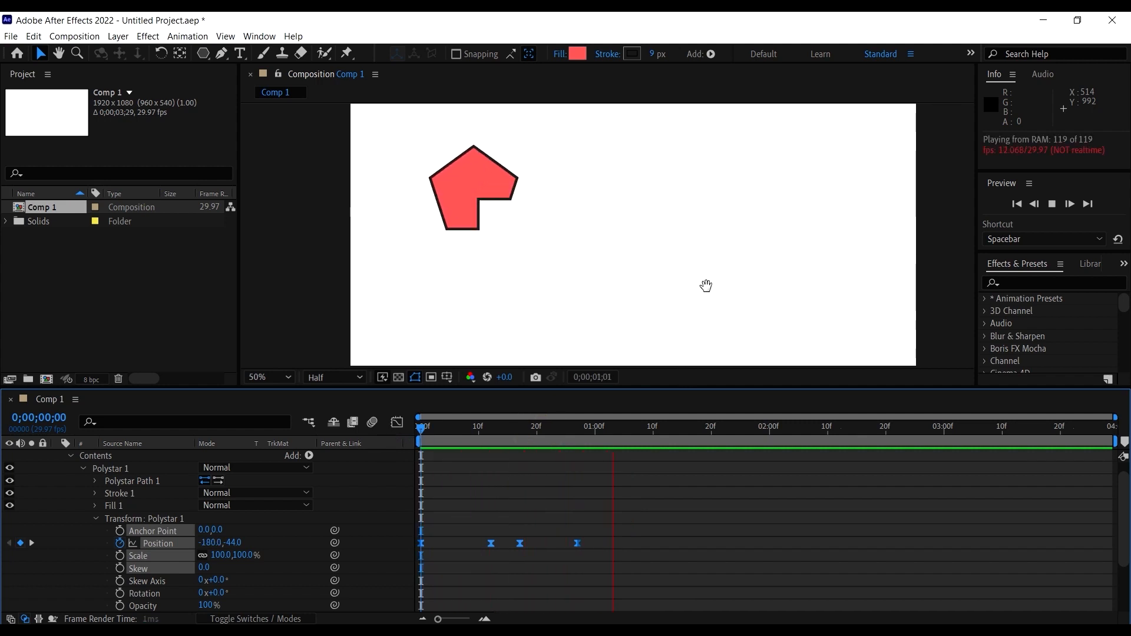
pyautogui.press('space')
pyautogui.moveTo(480, 429); pyautogui.dragTo(394, 434)
pyautogui.press('space')
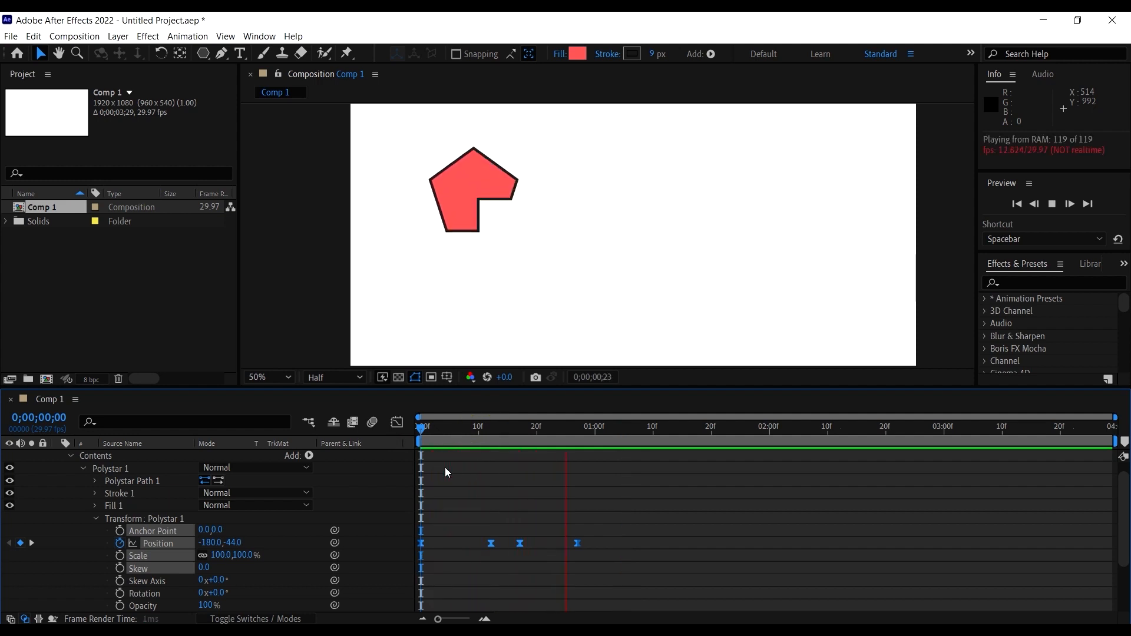
pyautogui.press('space')
pyautogui.moveTo(508, 427); pyautogui.dragTo(416, 429)
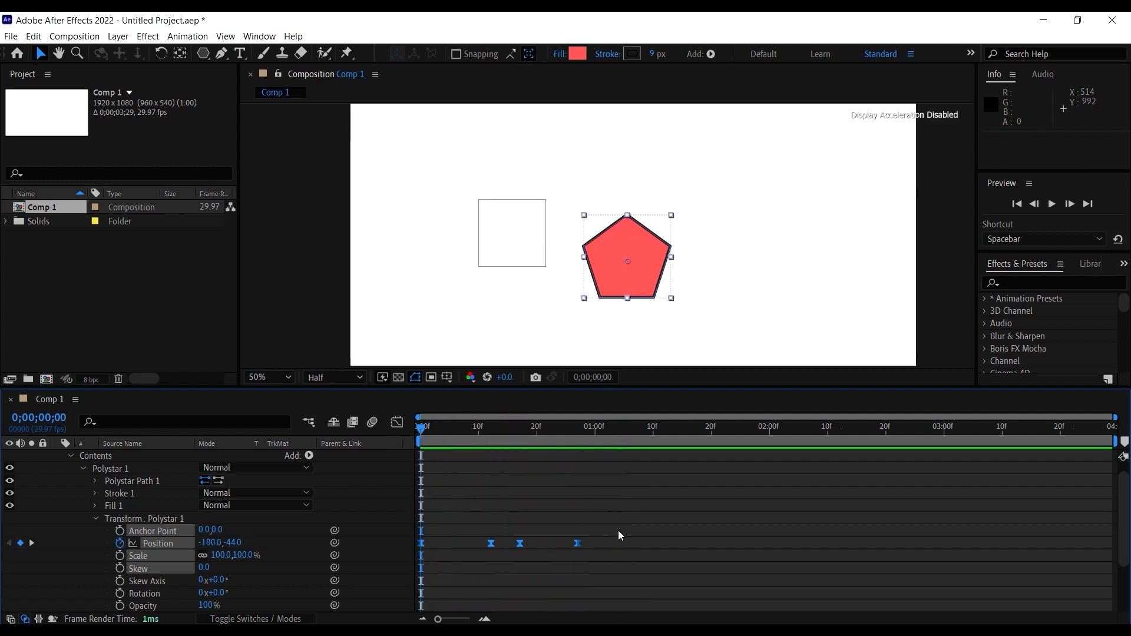
# Delete all of the polystar's Position keyframes and collapse the Polystar 1 and Merge Paths 1 groups
pyautogui.moveTo(632, 515); pyautogui.dragTo(418, 589)
pyautogui.press('Delete')
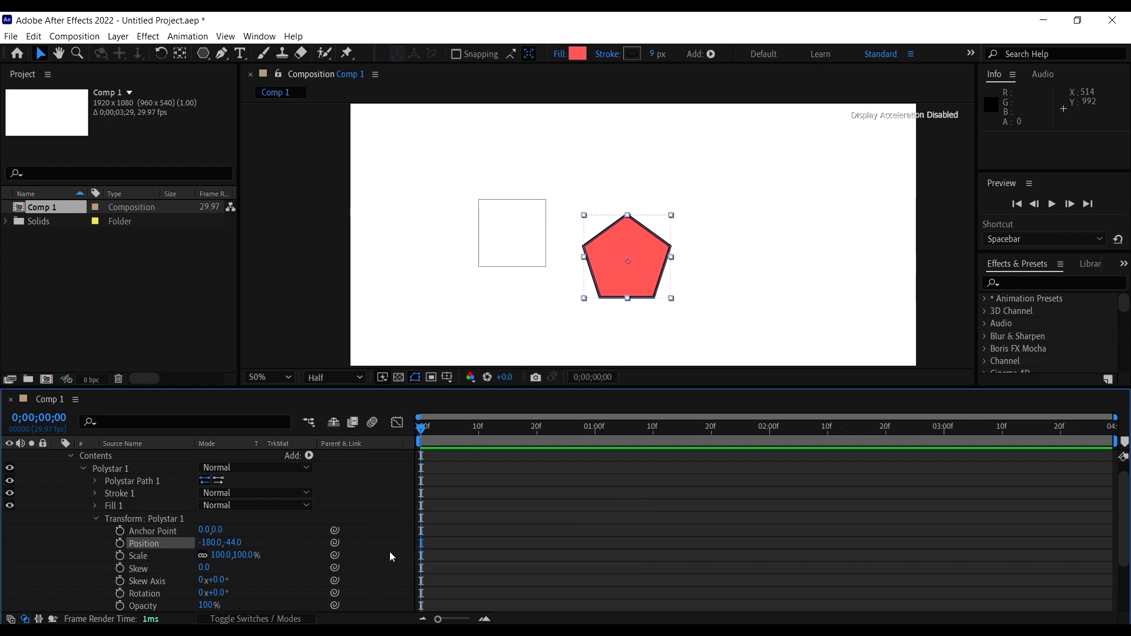
pyautogui.click(96, 520)
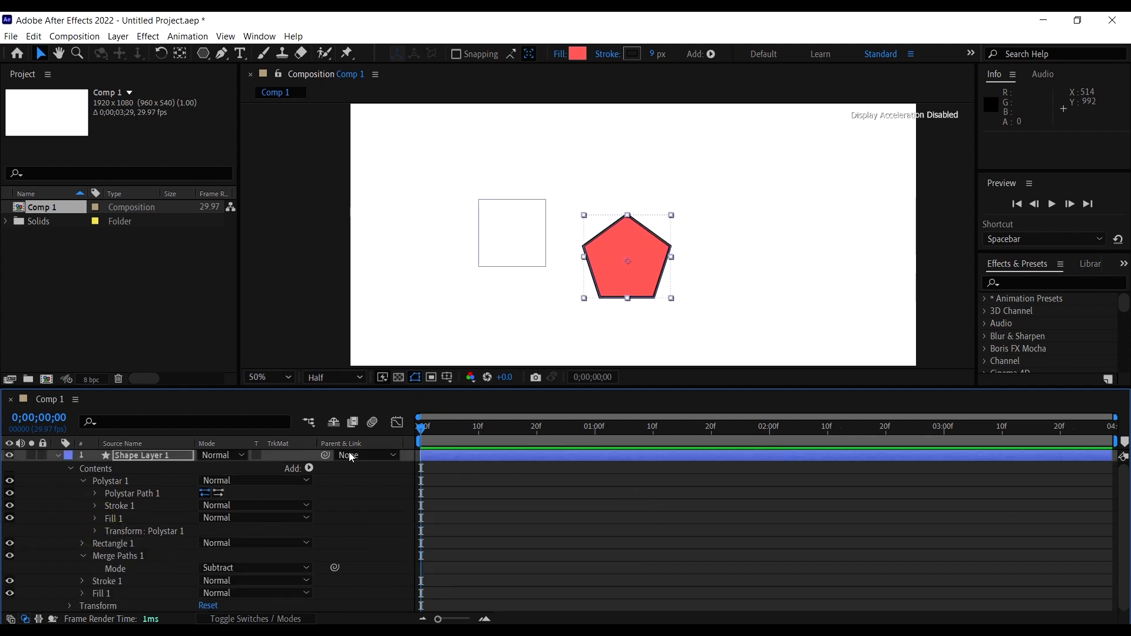
pyautogui.click(83, 557)
pyautogui.click(81, 481)
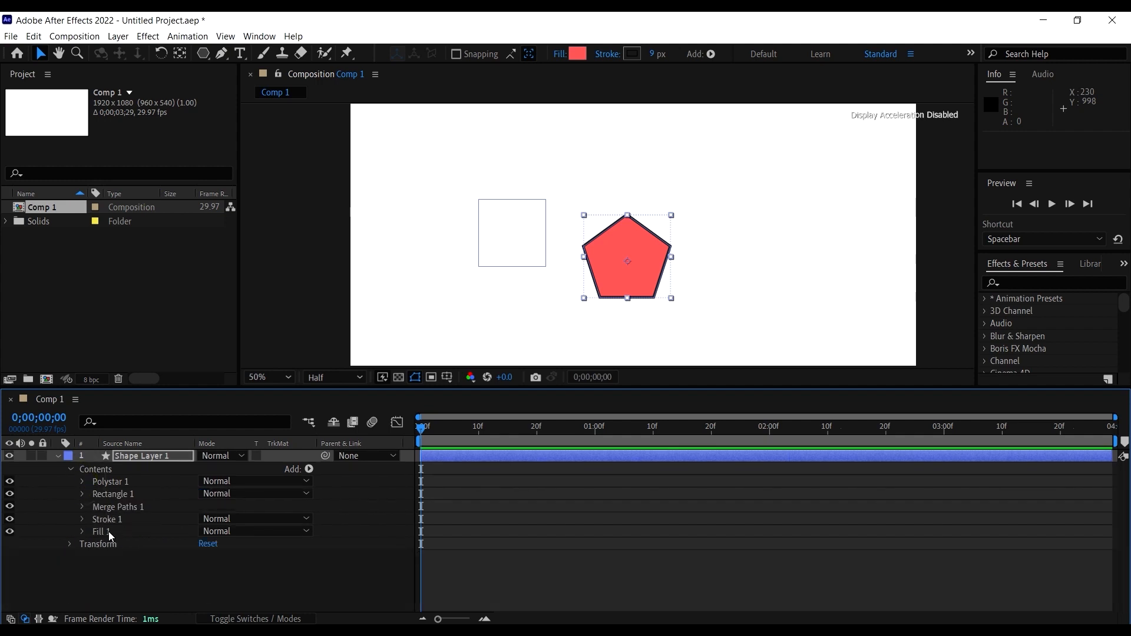
# Delete the Merge Paths 1 operator from the shape layer
pyautogui.click(122, 507)
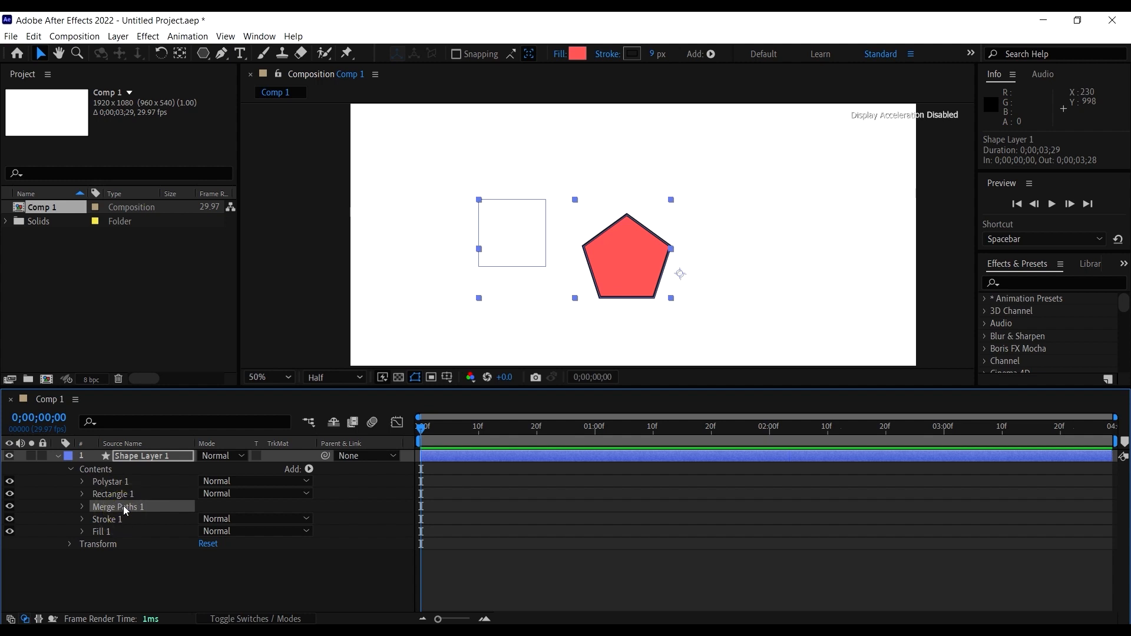
pyautogui.click(249, 519)
pyautogui.click(251, 530)
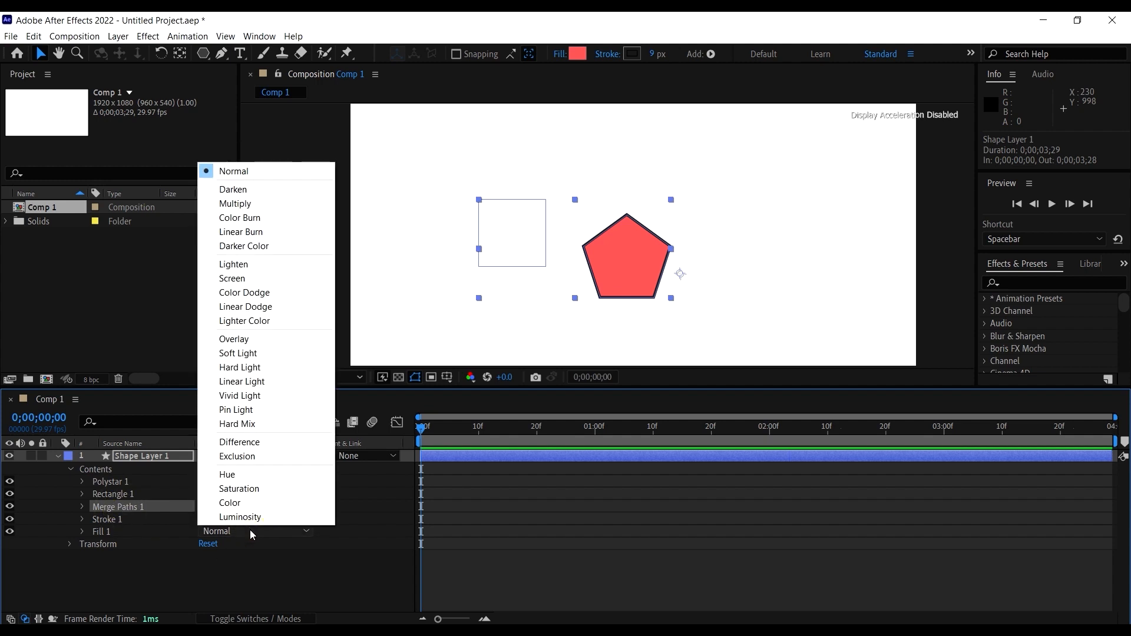
pyautogui.click(261, 574)
pyautogui.click(131, 508)
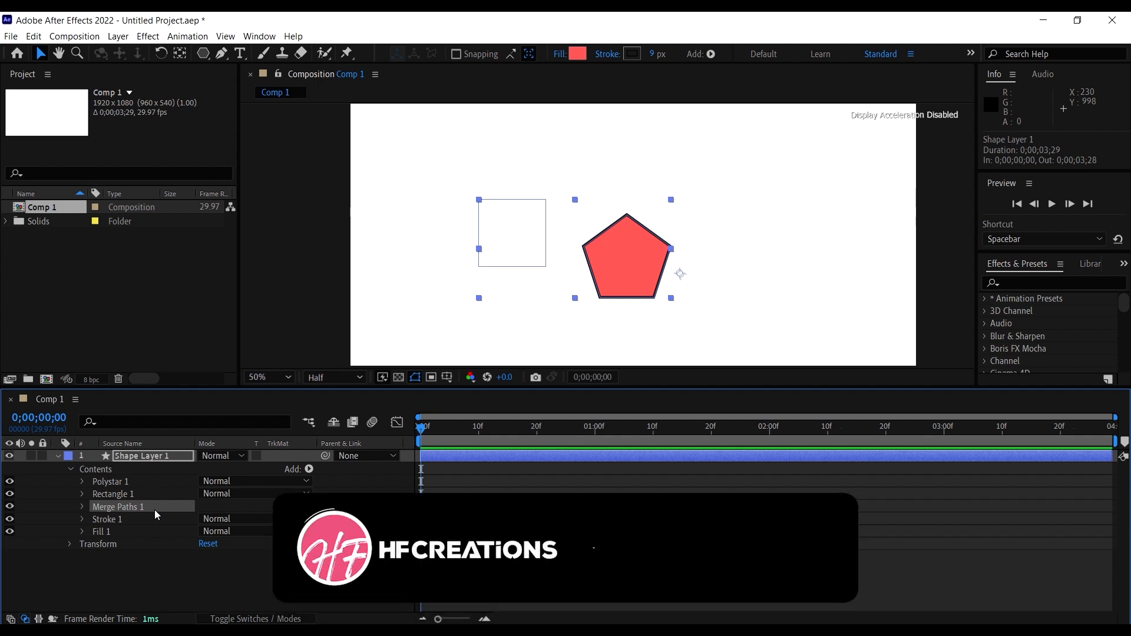
pyautogui.click(154, 511)
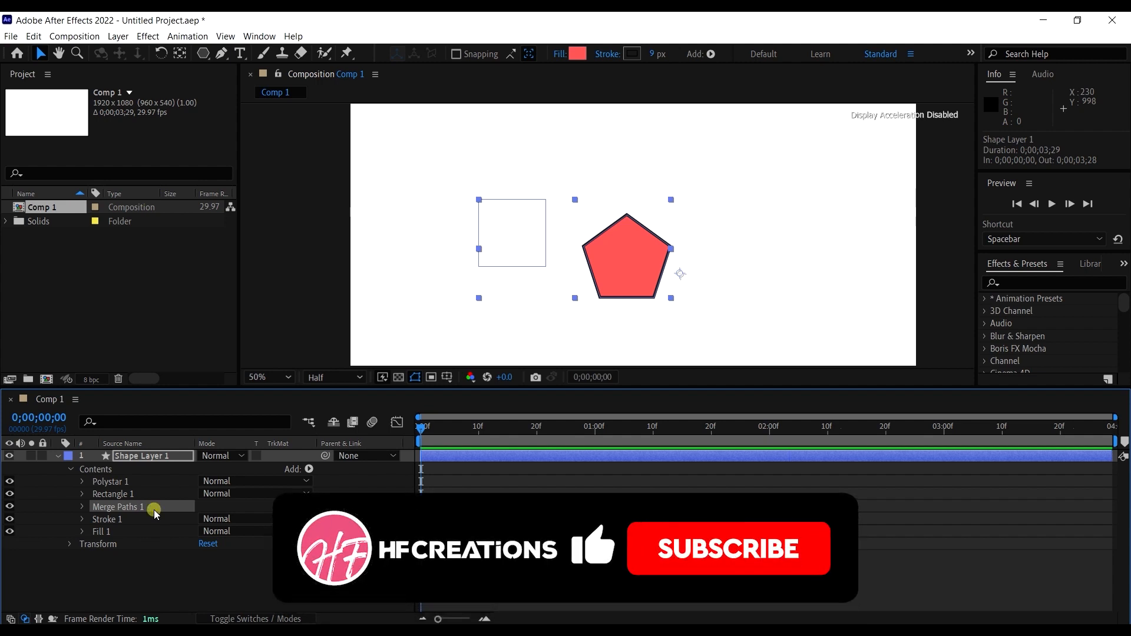
pyautogui.press('Delete')
# Shift the shapes slightly upward, add Offset Paths to the Polystar 1 group, and nudge the pentagon further from the square
pyautogui.moveTo(626, 266); pyautogui.dragTo(608, 228)
pyautogui.doubleClick(621, 253)
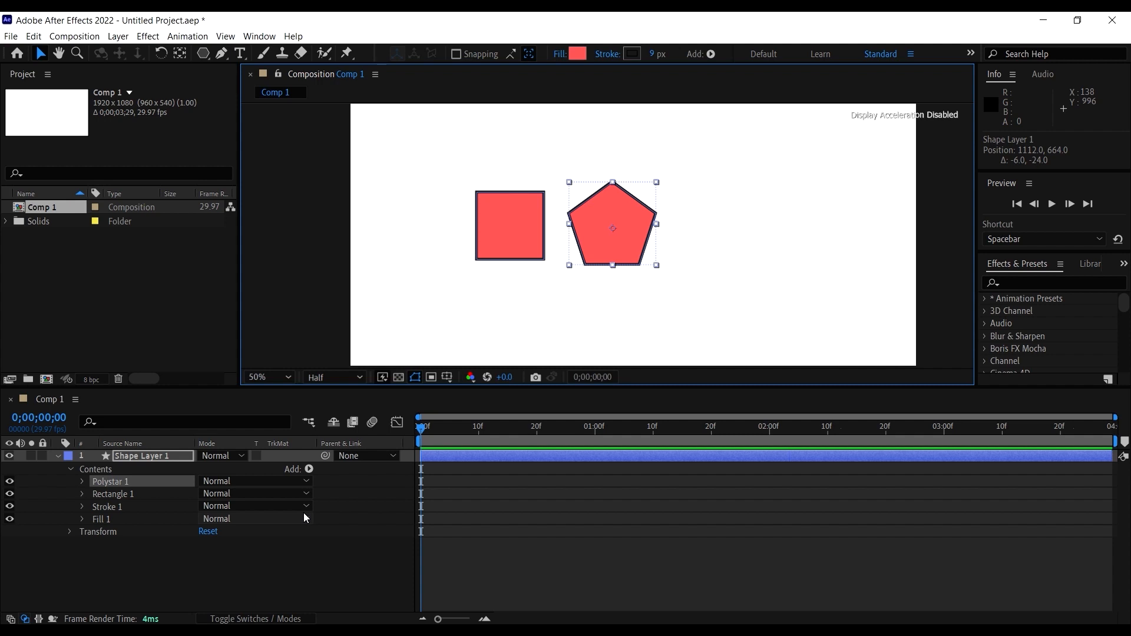
pyautogui.click(306, 468)
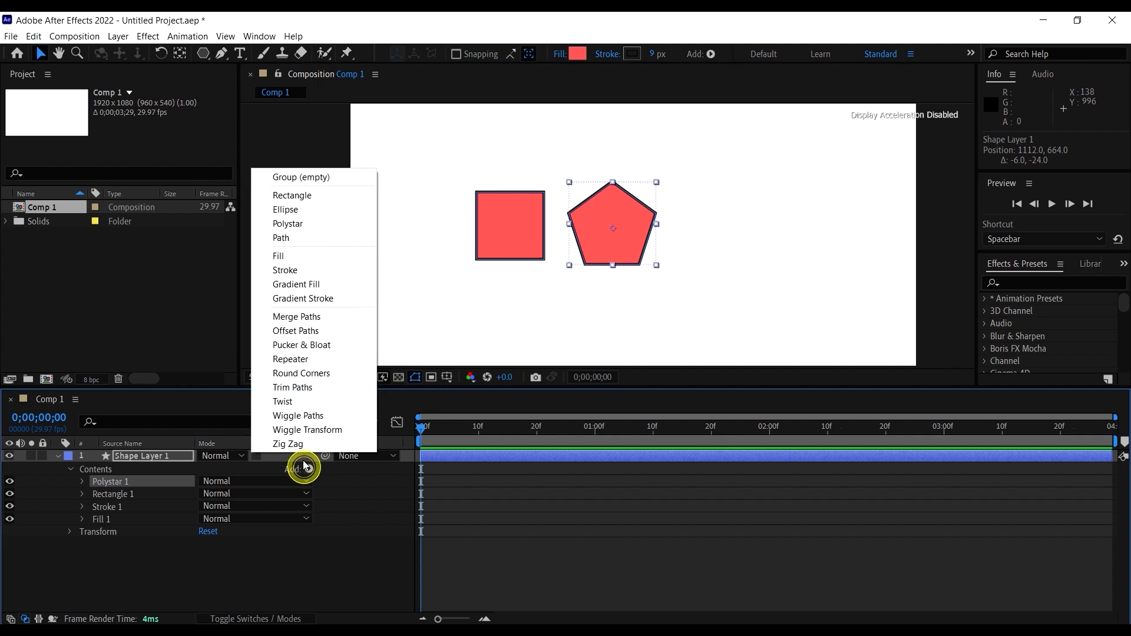
pyautogui.click(327, 332)
pyautogui.moveTo(646, 200); pyautogui.dragTo(666, 200)
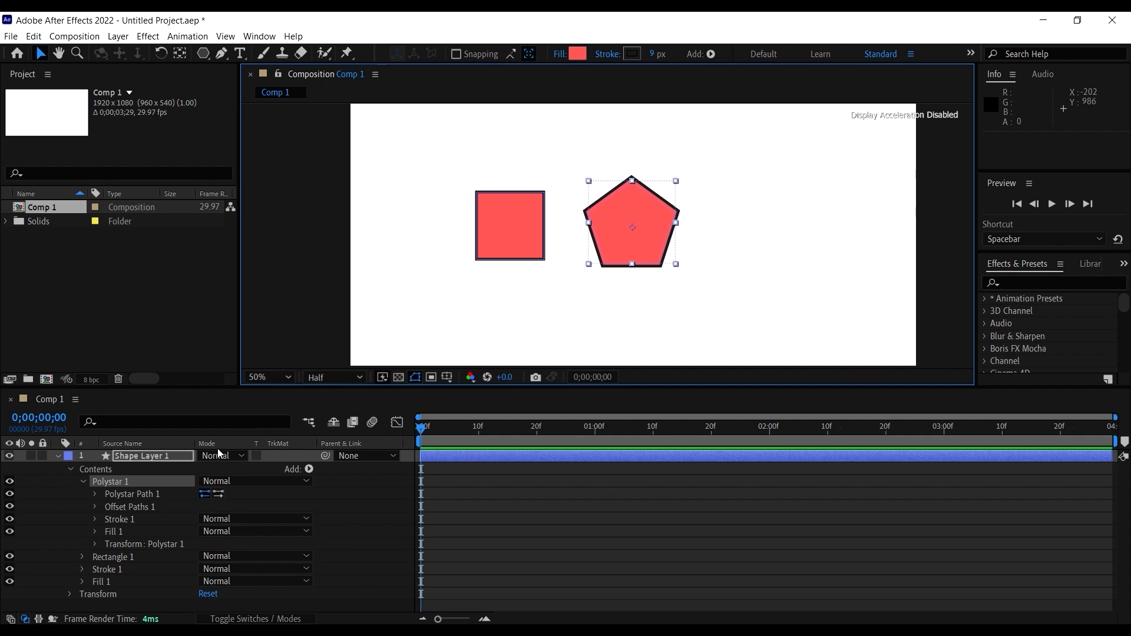
# Expand Offset Paths 1 inside the Polystar 1 group and set its Amount to 6
pyautogui.click(83, 482)
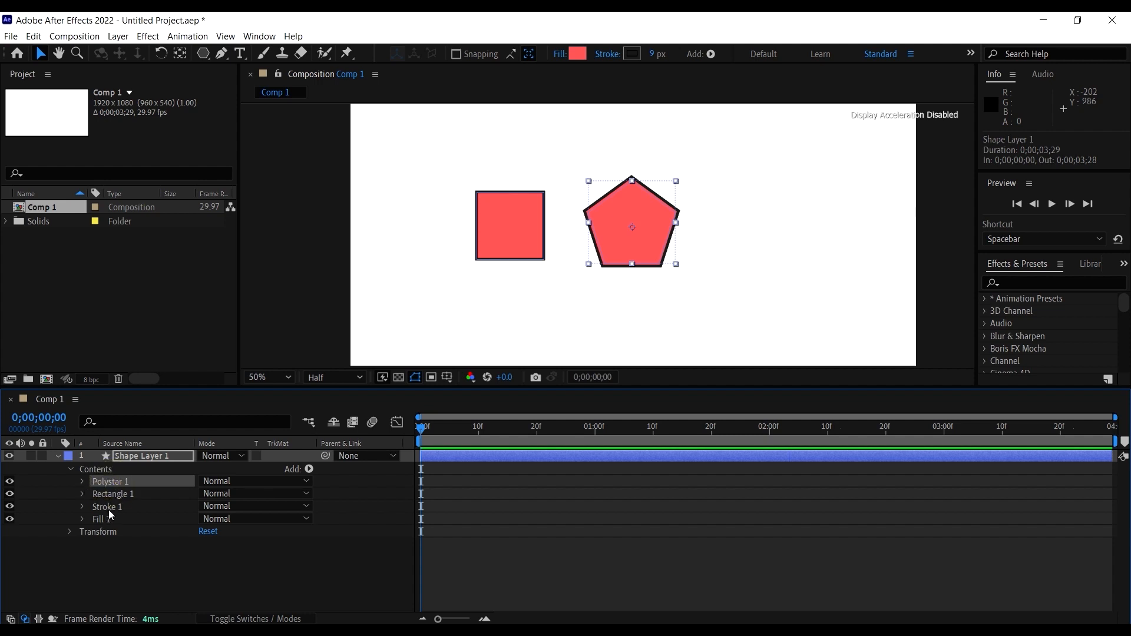
pyautogui.click(109, 510)
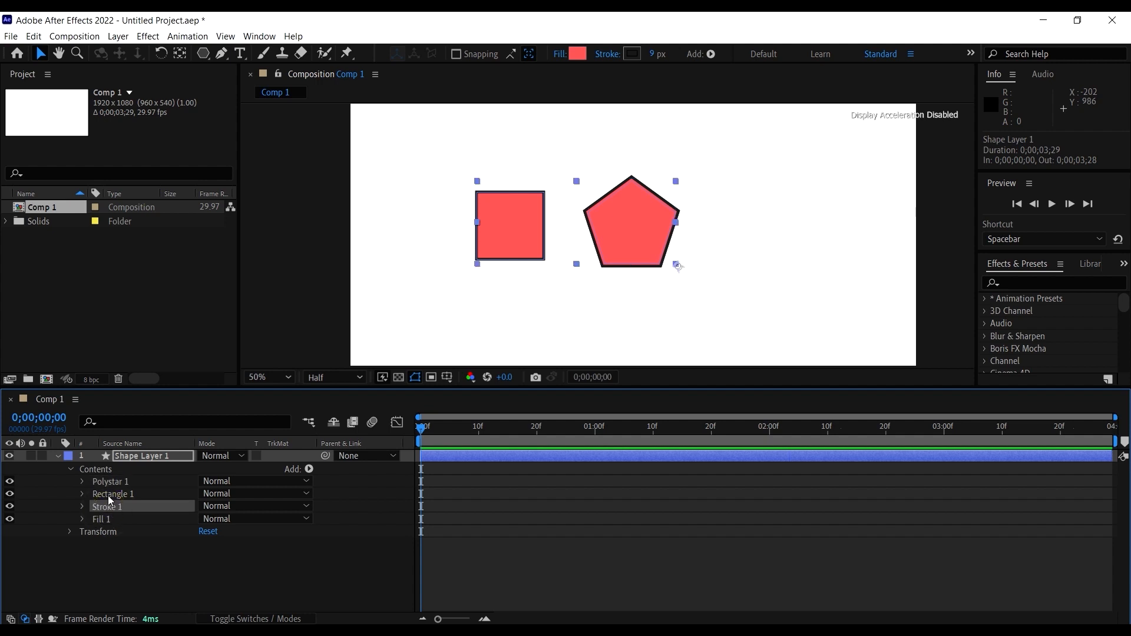
pyautogui.click(108, 495)
pyautogui.click(104, 482)
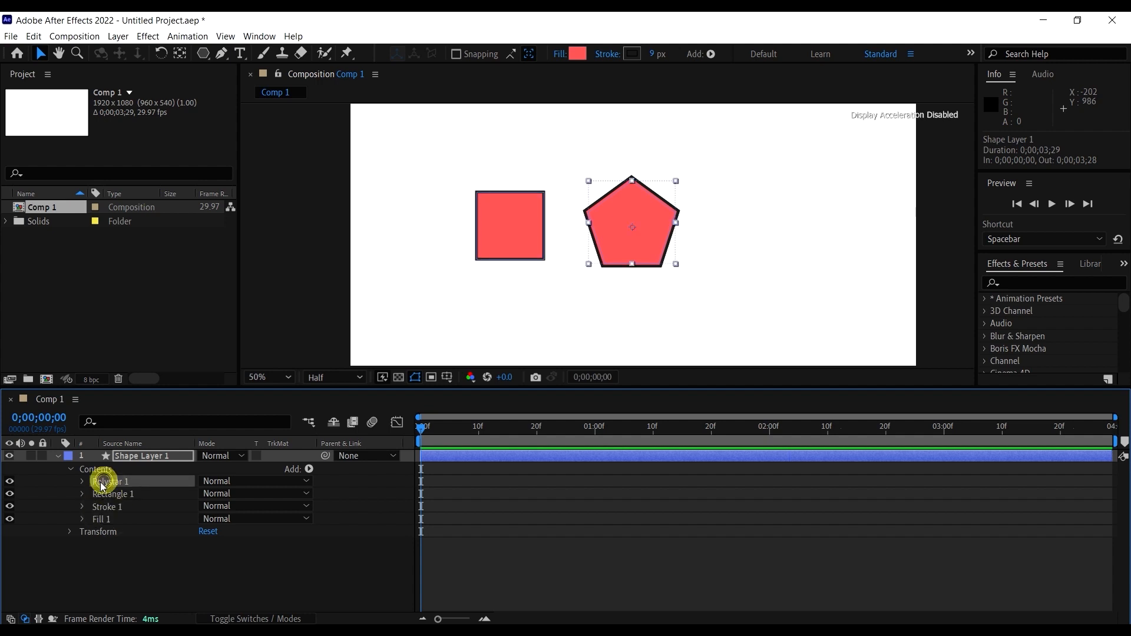
pyautogui.click(82, 482)
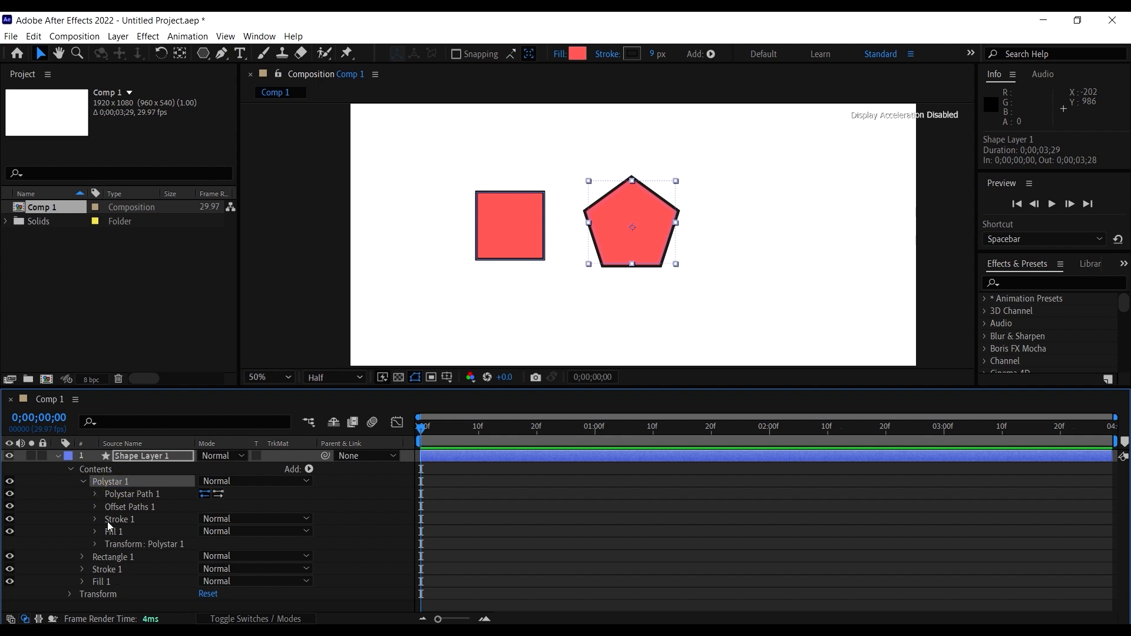
pyautogui.click(95, 507)
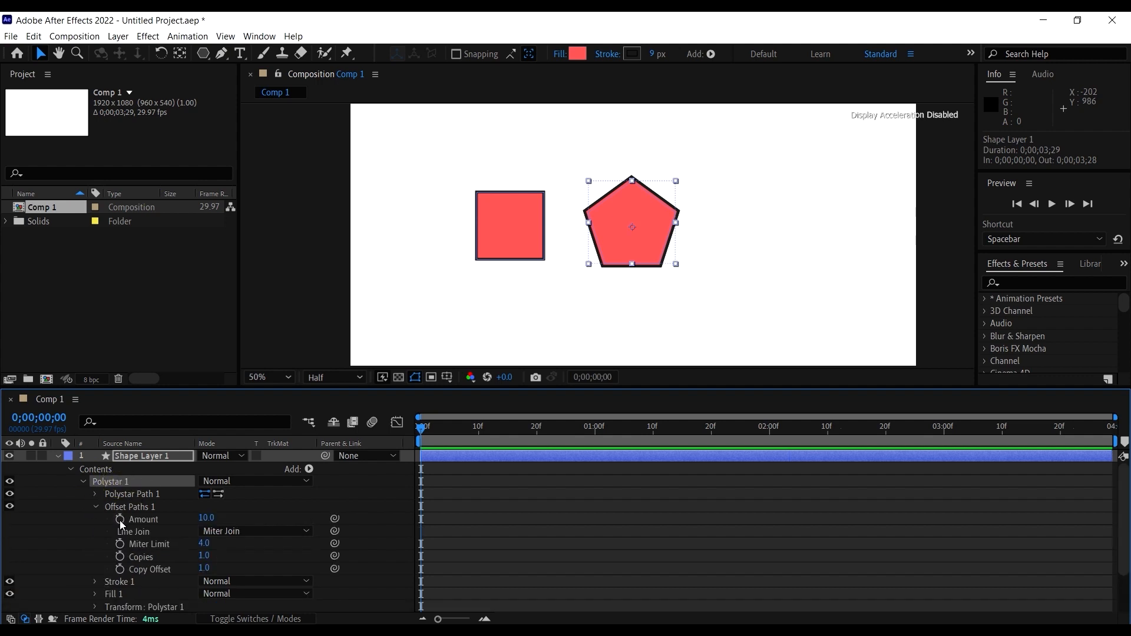
pyautogui.moveTo(203, 518); pyautogui.dragTo(156, 482)
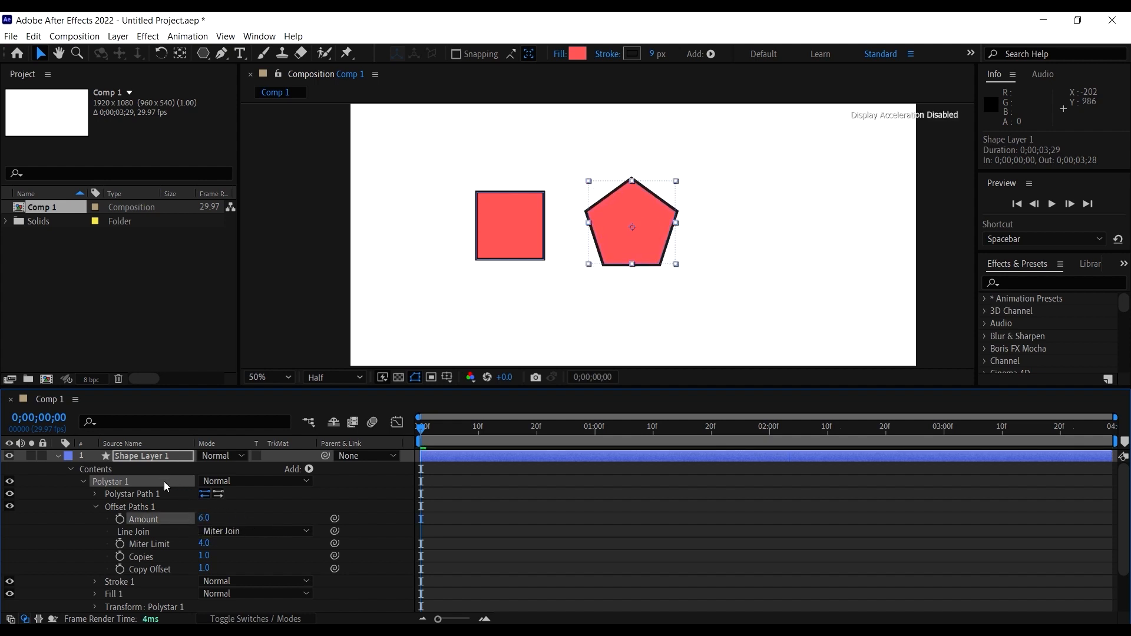
# Keyframe the Offset Paths Amount at 0;00;00;00, and set it to 58 at 0;00;00;10
pyautogui.click(120, 519)
pyautogui.moveTo(461, 433); pyautogui.dragTo(482, 443)
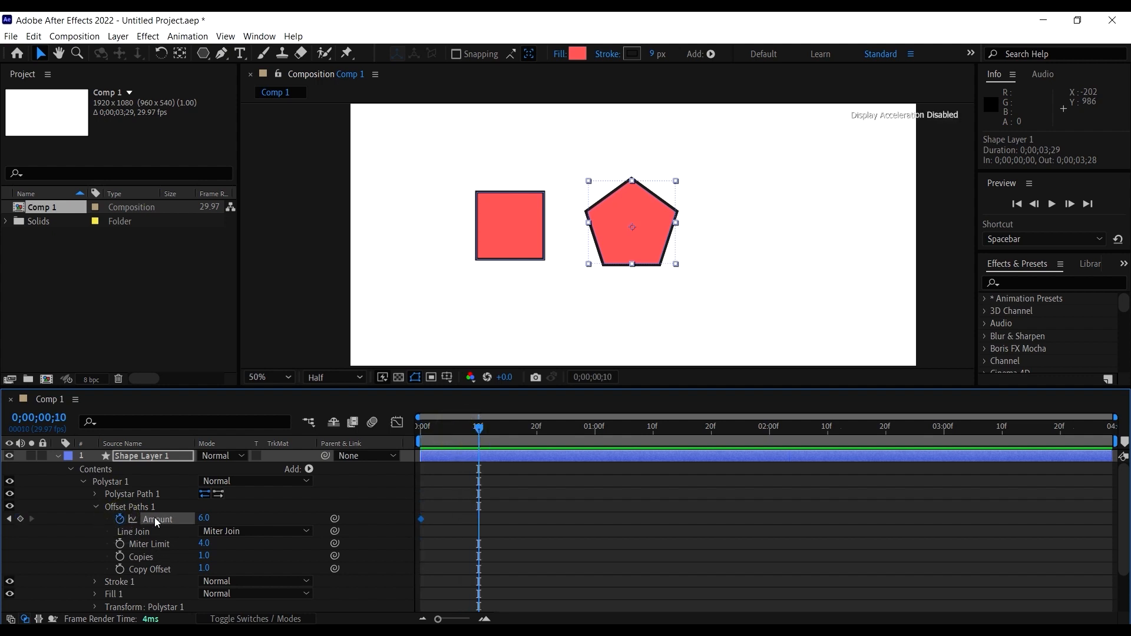
pyautogui.moveTo(201, 521); pyautogui.dragTo(240, 522)
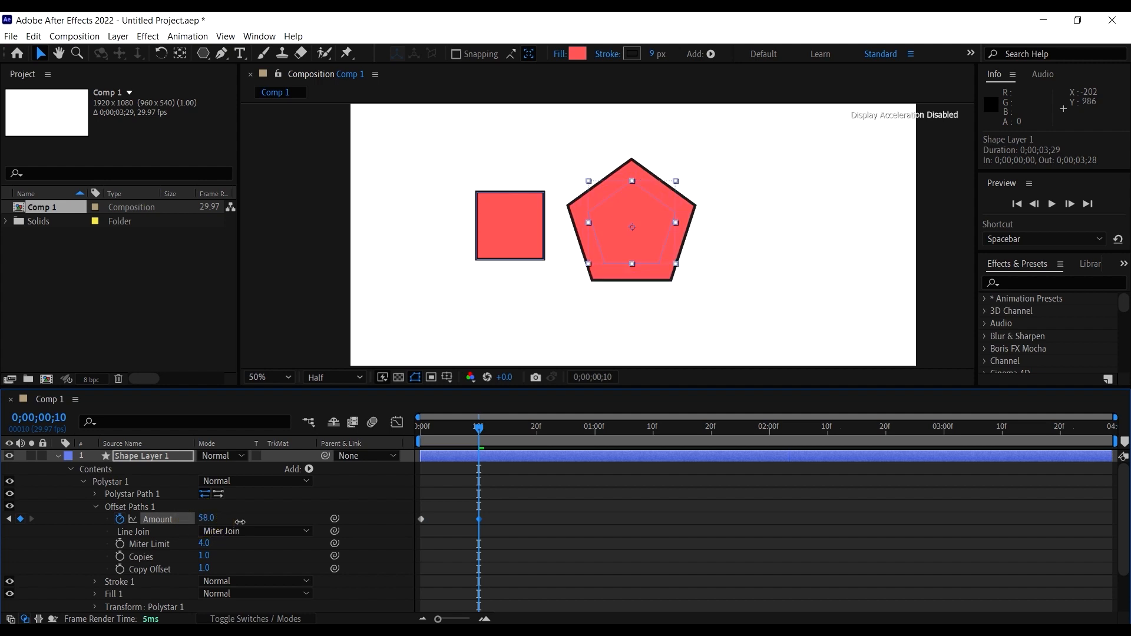
# Apply Easy Ease to both Offset Paths Amount keyframes and preview the animation from the start
pyautogui.moveTo(516, 563); pyautogui.dragTo(426, 500)
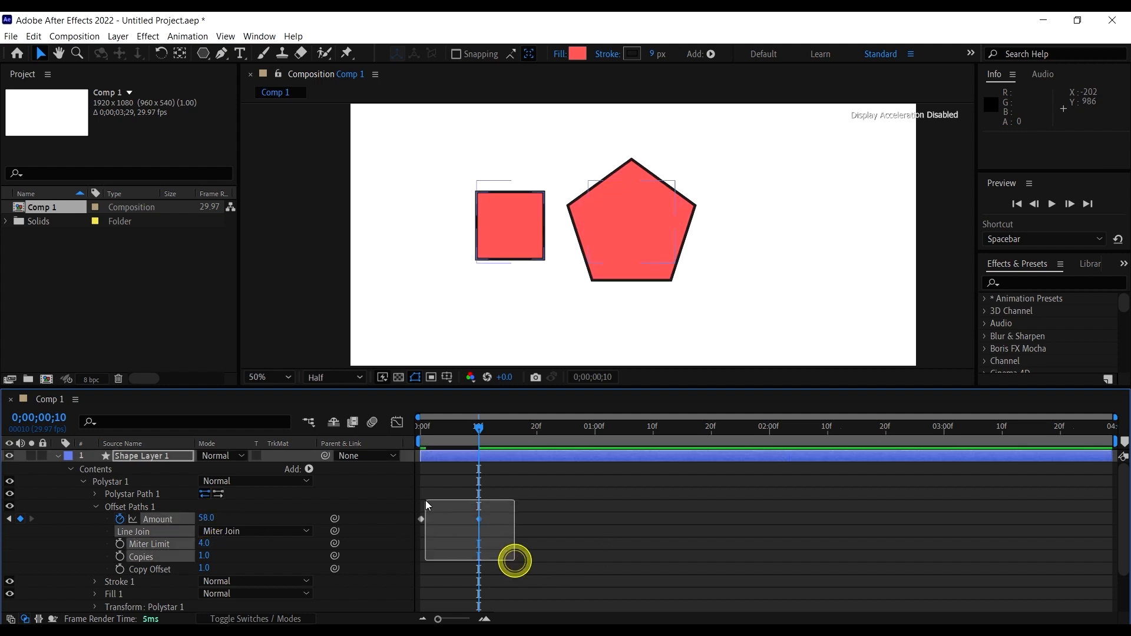
pyautogui.moveTo(514, 559); pyautogui.dragTo(429, 511)
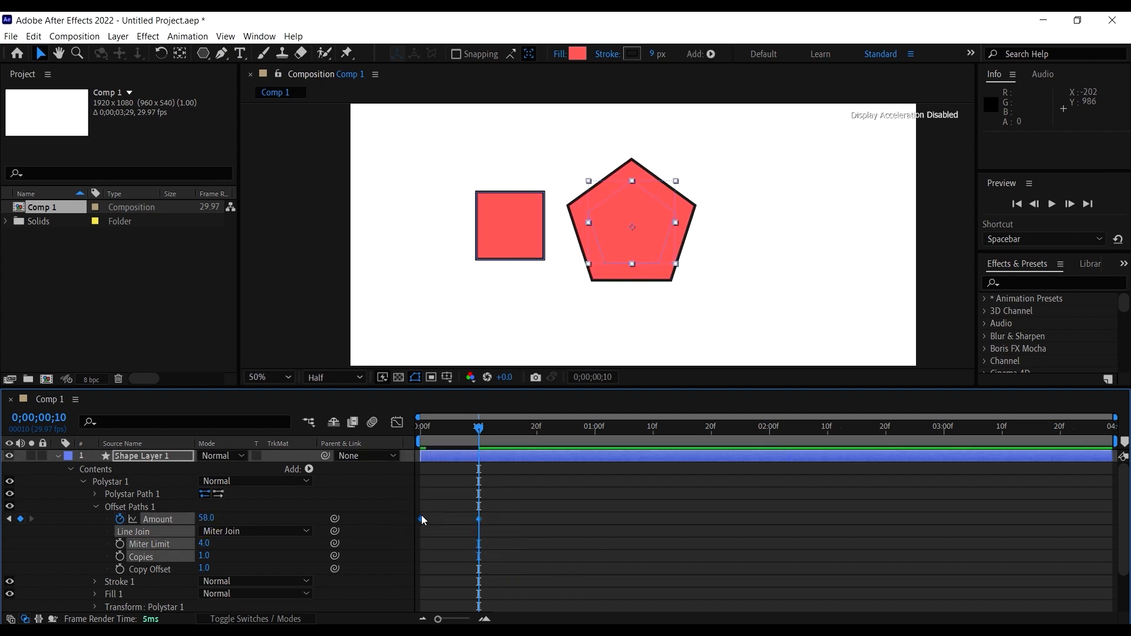
pyautogui.rightClick(422, 515)
pyautogui.click(510, 514)
pyautogui.moveTo(510, 528); pyautogui.dragTo(426, 519)
pyautogui.rightClick(420, 517)
pyautogui.click(528, 491)
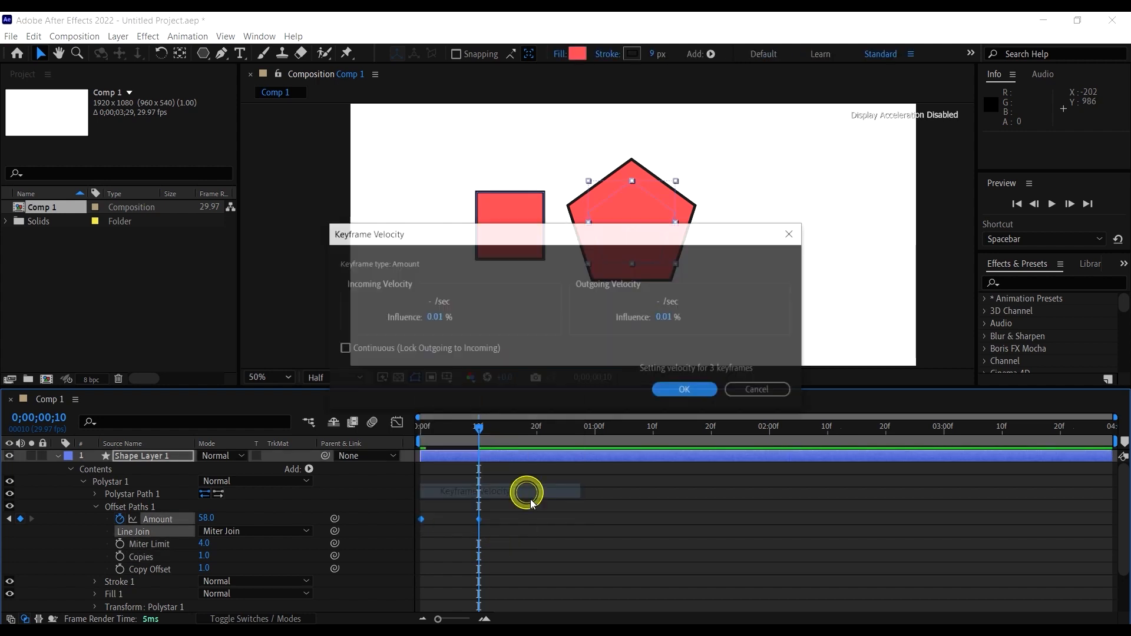
pyautogui.click(759, 394)
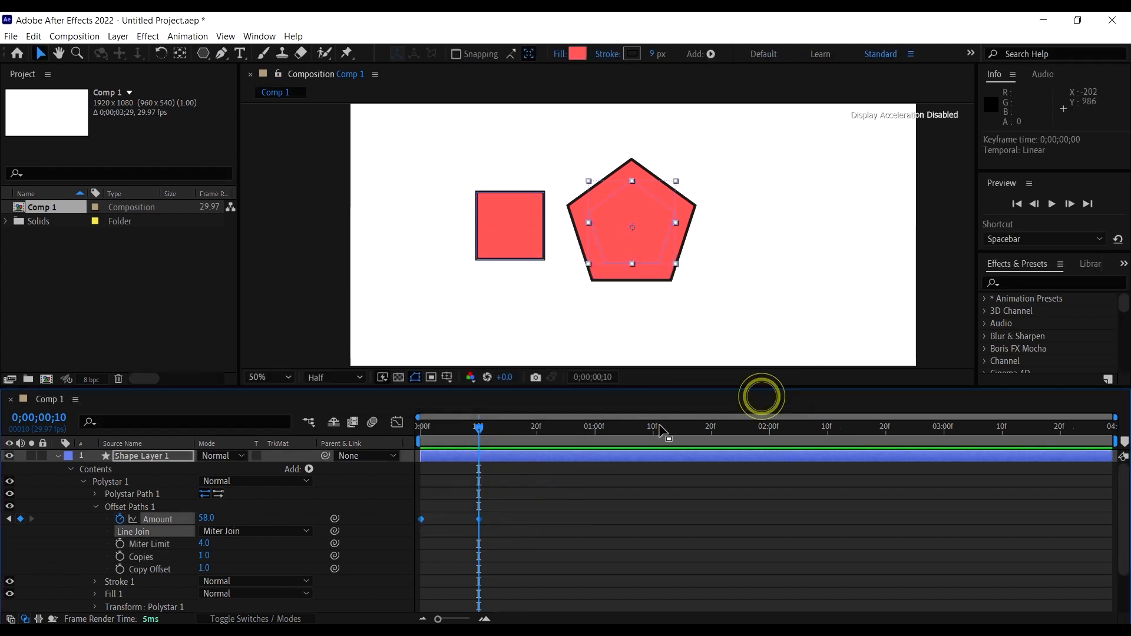
pyautogui.rightClick(478, 518)
pyautogui.moveTo(548, 510)
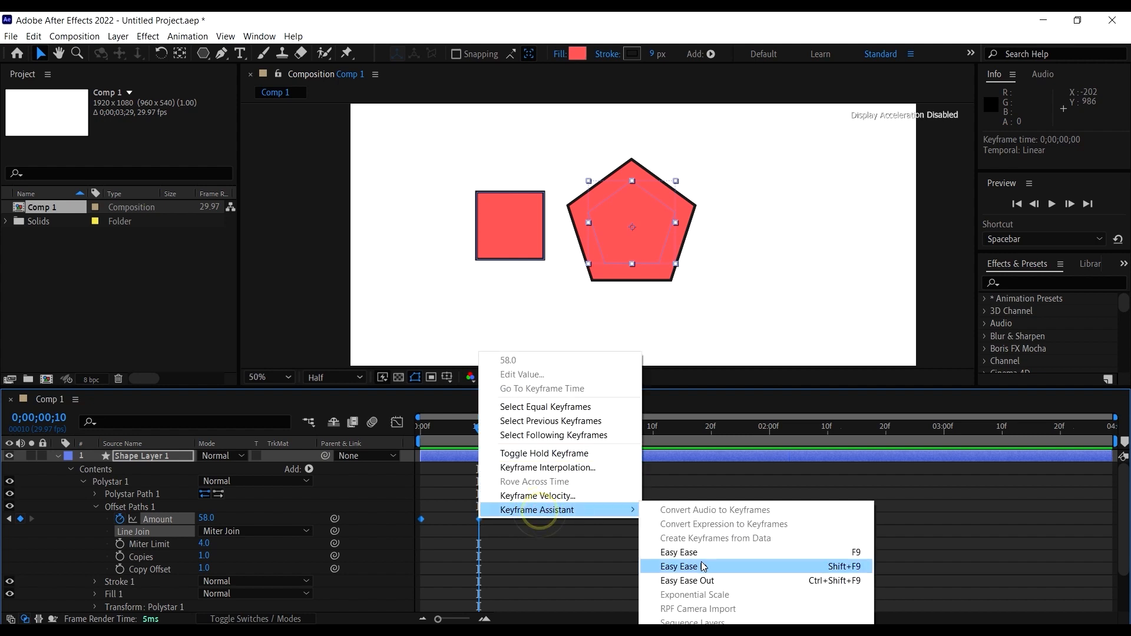
pyautogui.click(672, 552)
pyautogui.moveTo(478, 430); pyautogui.dragTo(420, 431)
pyautogui.press('space')
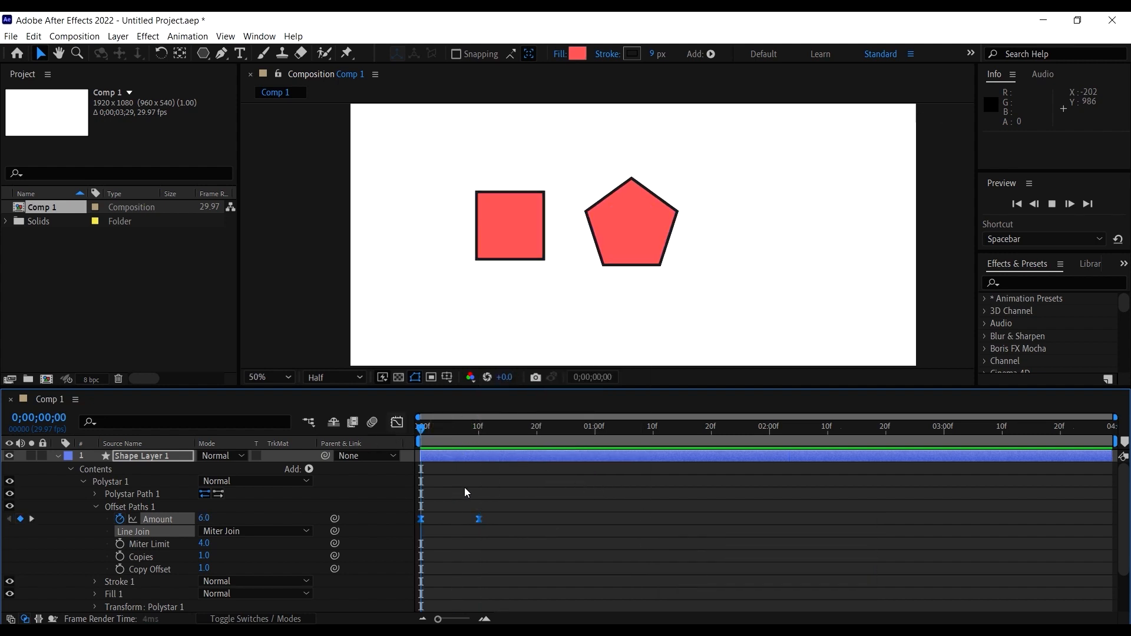
# Copy the Amount keyframe at frame 10 and paste it at 0;00;00;15
pyautogui.moveTo(513, 439); pyautogui.dragTo(508, 439)
pyautogui.click(514, 482)
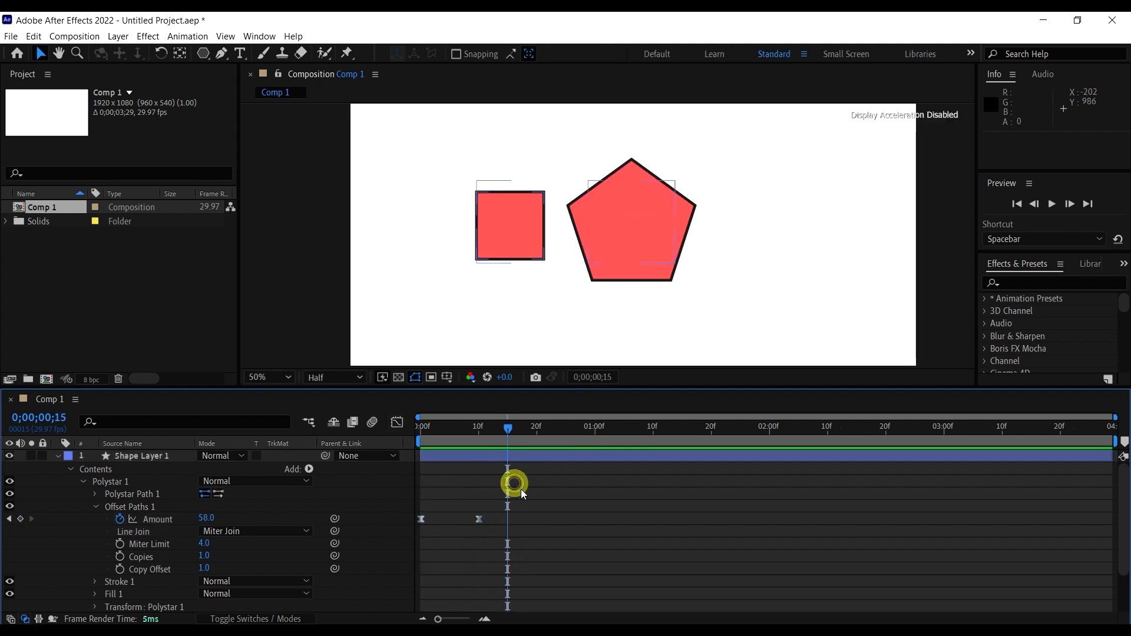
pyautogui.moveTo(520, 508); pyautogui.dragTo(438, 544)
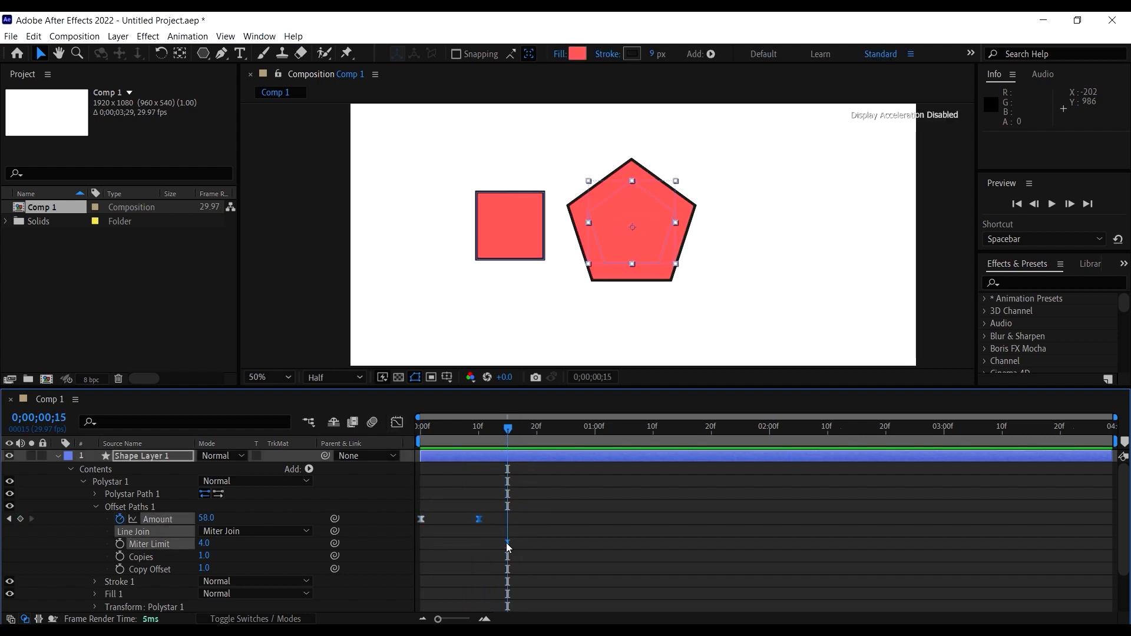
pyautogui.hotkey('ctrl', 'v')
# Copy the first Amount keyframe and paste it after the others, at about frame 23
pyautogui.moveTo(525, 433); pyautogui.dragTo(536, 437)
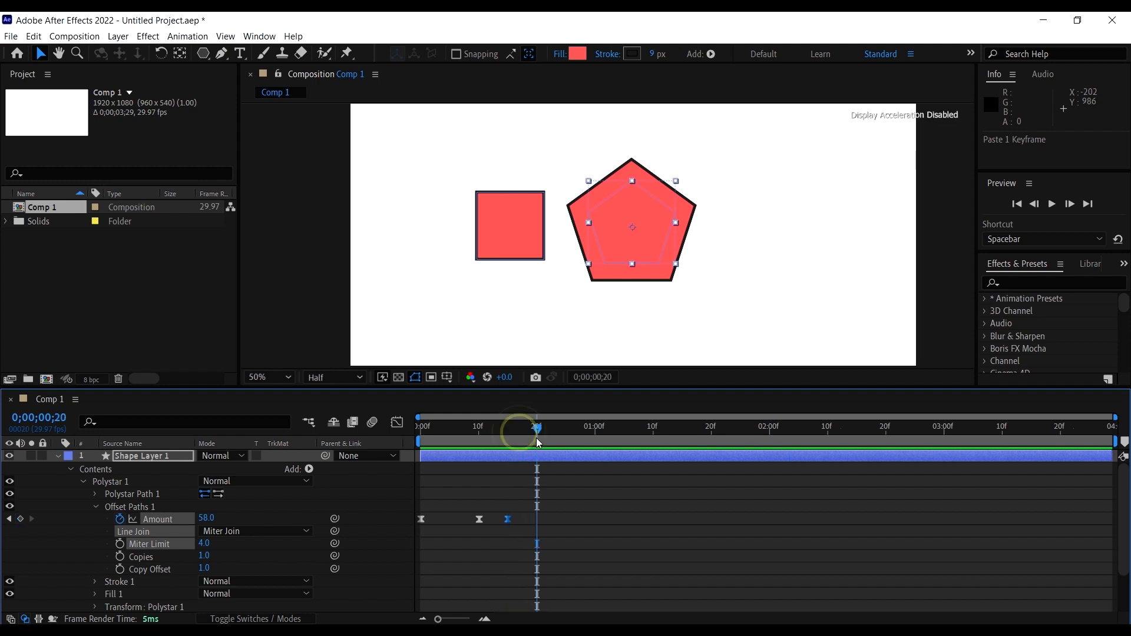
pyautogui.moveTo(476, 482); pyautogui.dragTo(412, 536)
pyautogui.hotkey('ctrl', 'c')
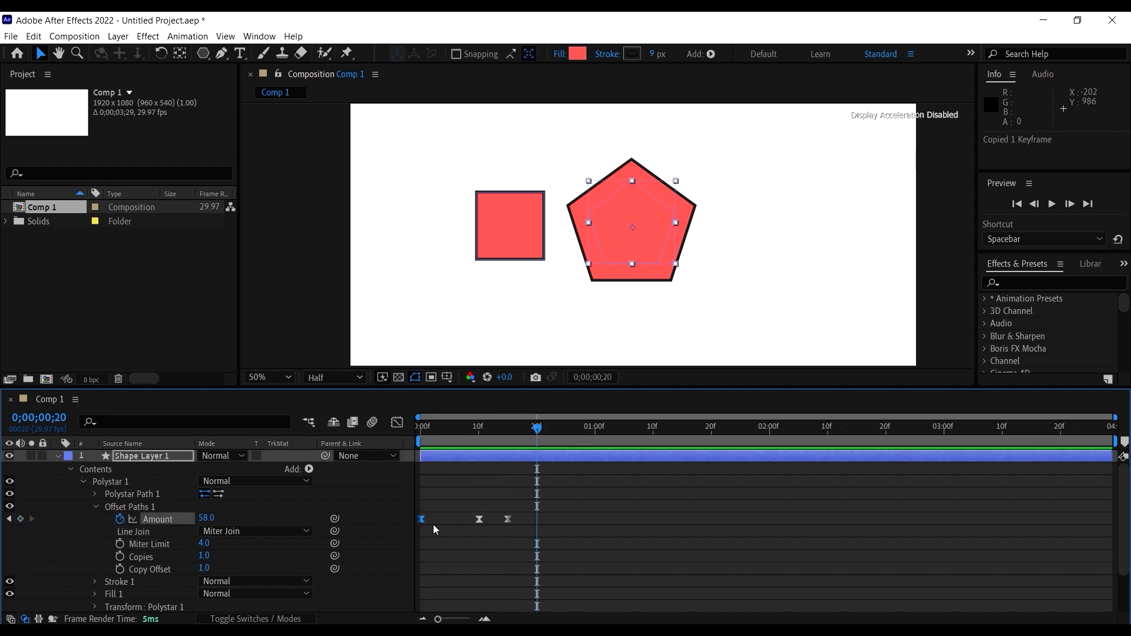
pyautogui.hotkey('ctrl', 'v')
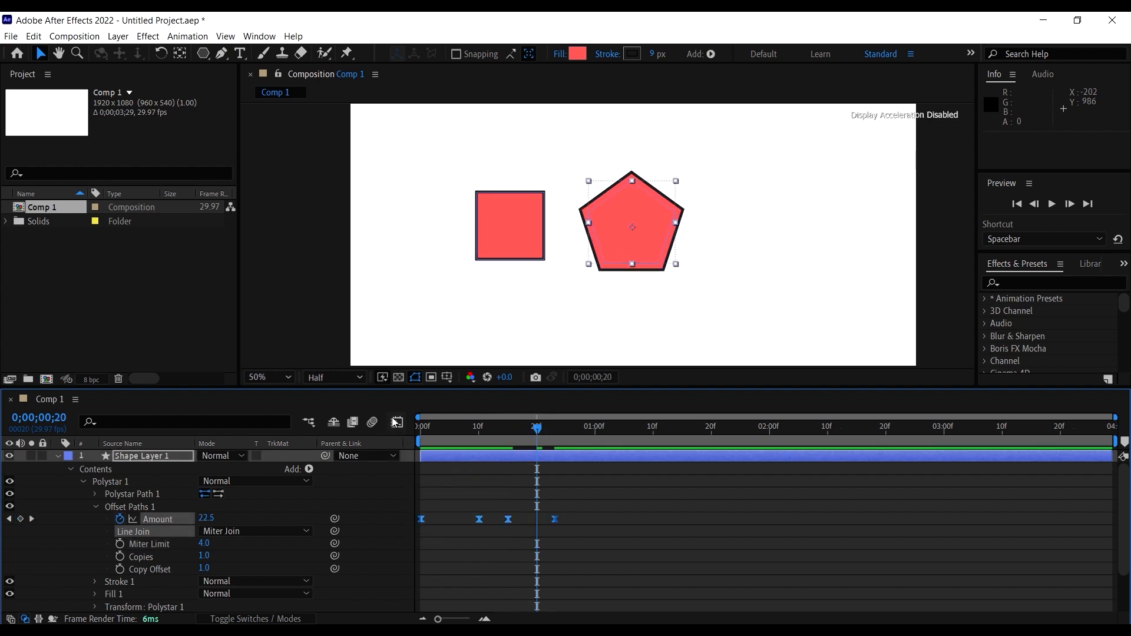
# In the Graph Editor, pull the frame 15 Amount keyframe down to just under 40 with a rising outgoing handle, and preview the animation
pyautogui.click(396, 423)
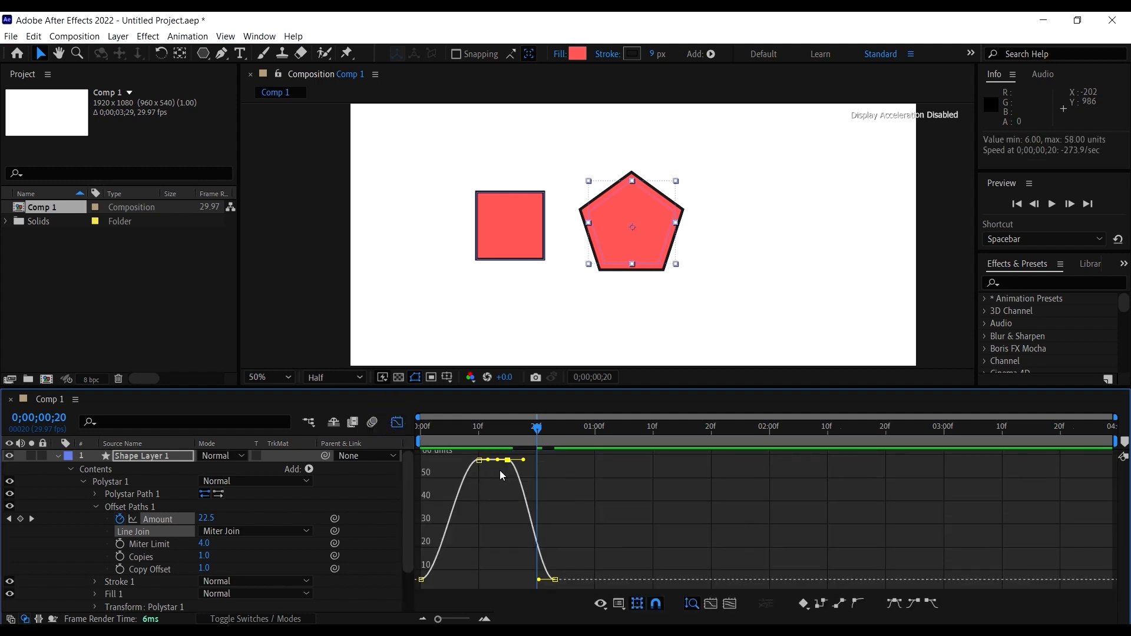
pyautogui.moveTo(505, 461); pyautogui.dragTo(536, 464)
pyautogui.press('space')
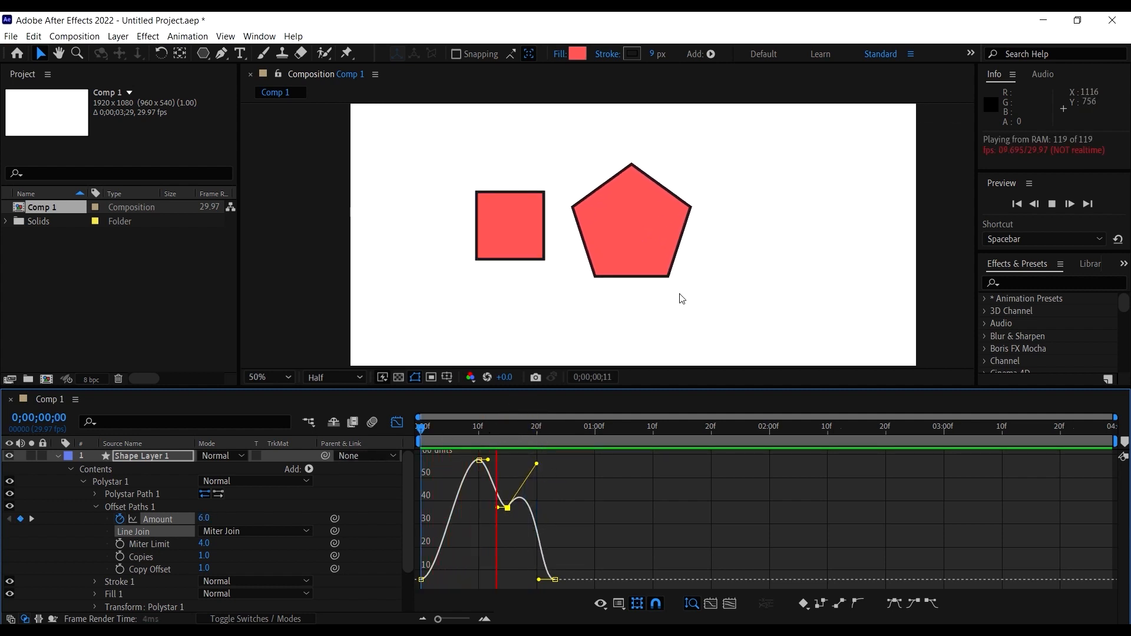
pyautogui.press('space')
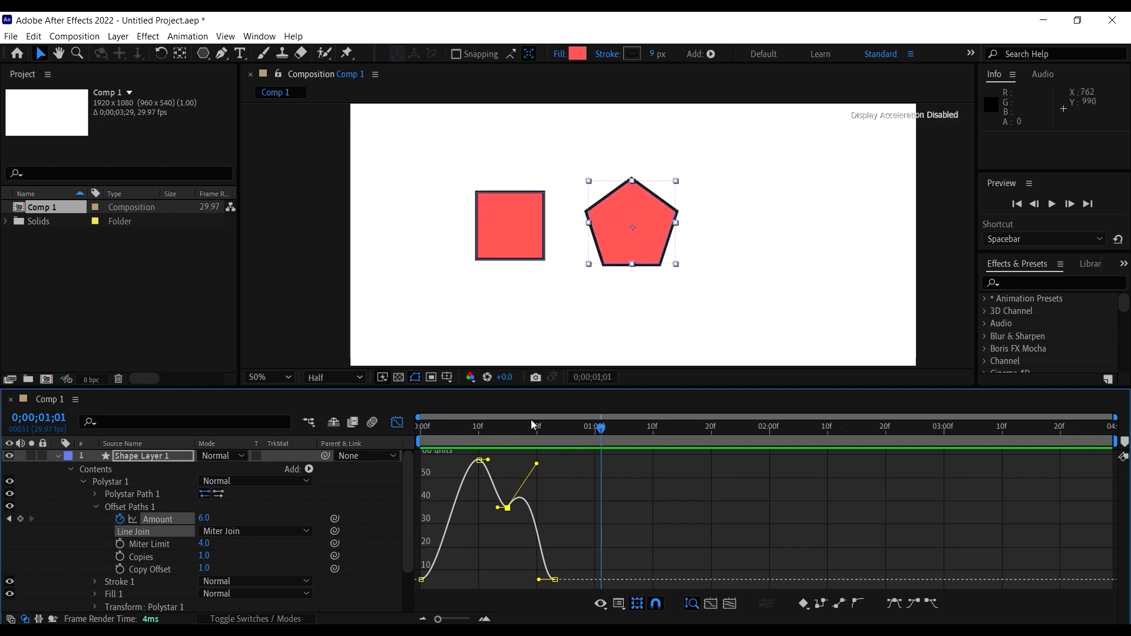
pyautogui.press('space')
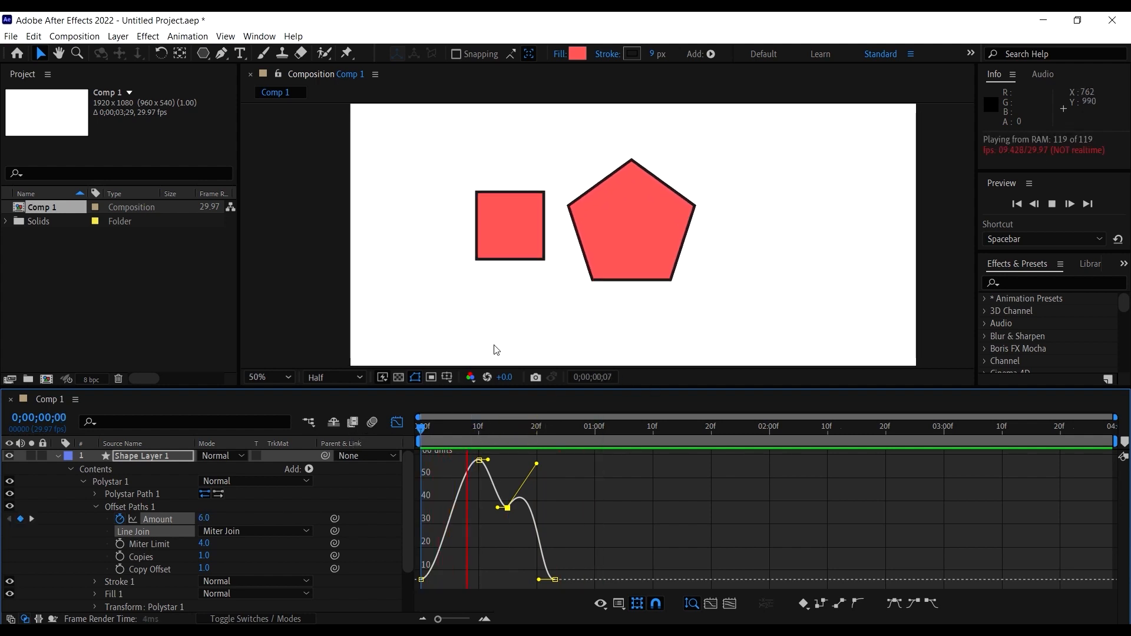
pyautogui.press('space')
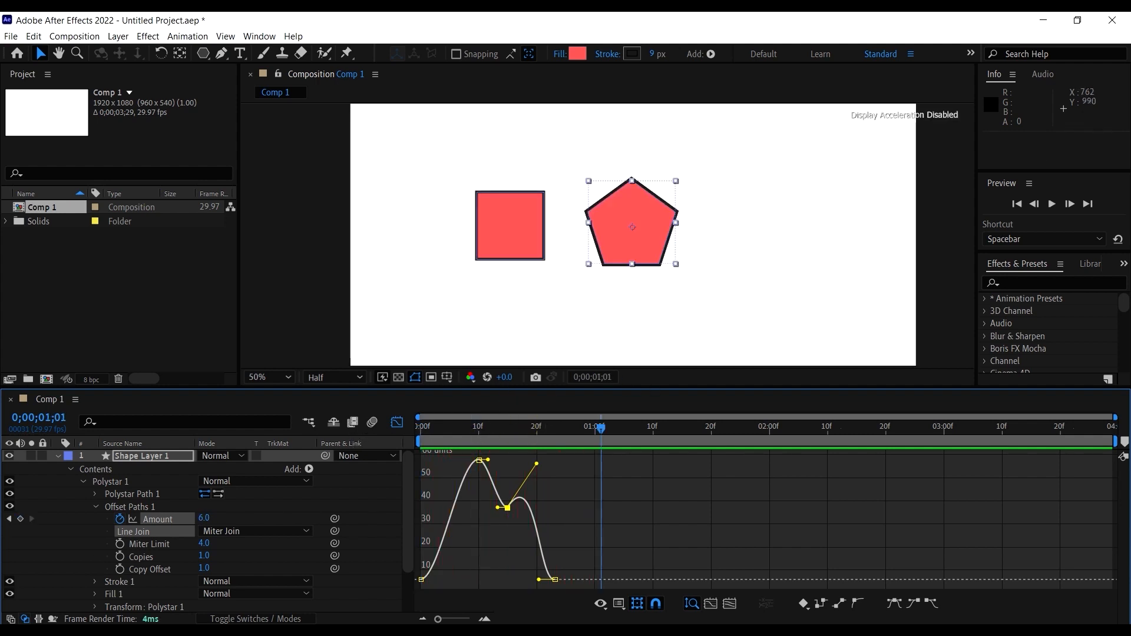
# Set the Offset Paths Miter Limit to 89, Copies to 10 and Copy Offset to 28
pyautogui.click(96, 507)
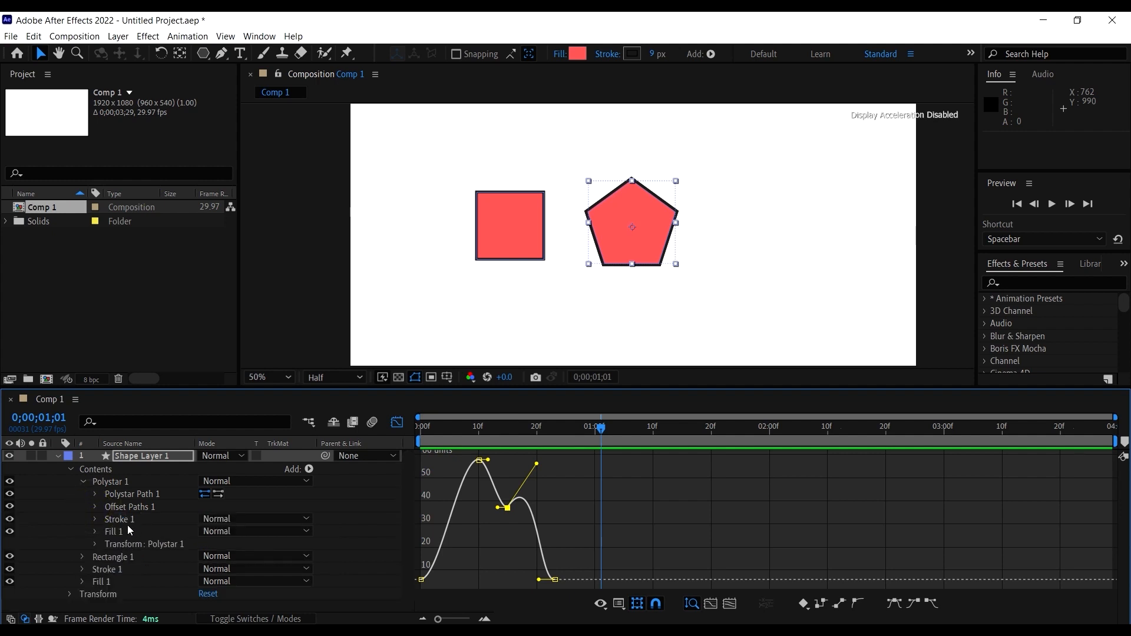
pyautogui.click(96, 507)
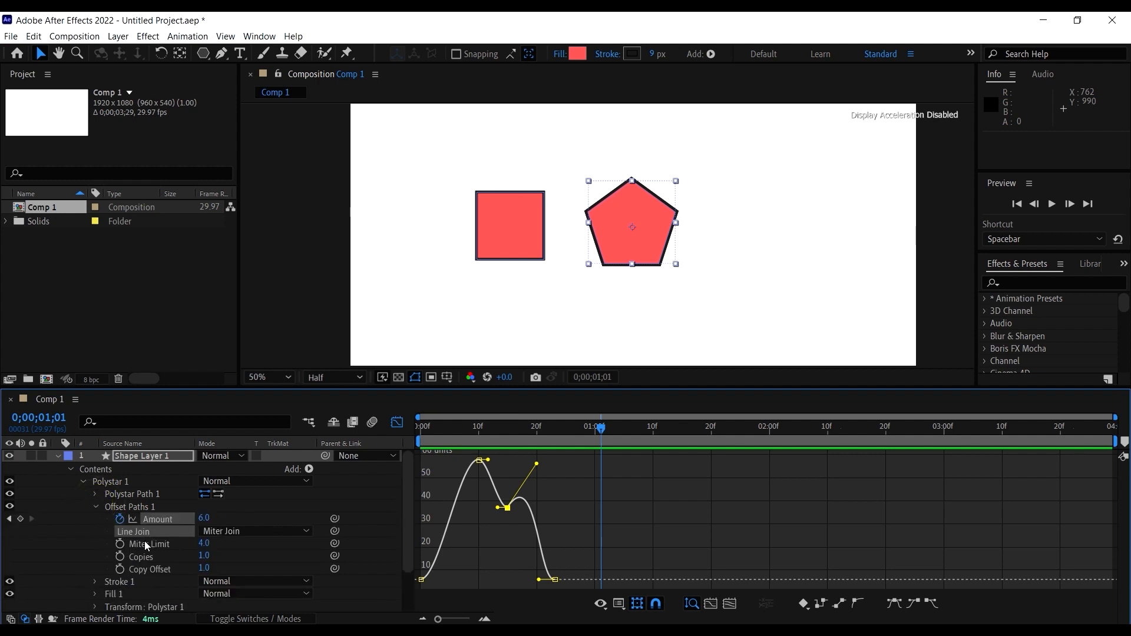
pyautogui.moveTo(208, 547); pyautogui.dragTo(279, 554)
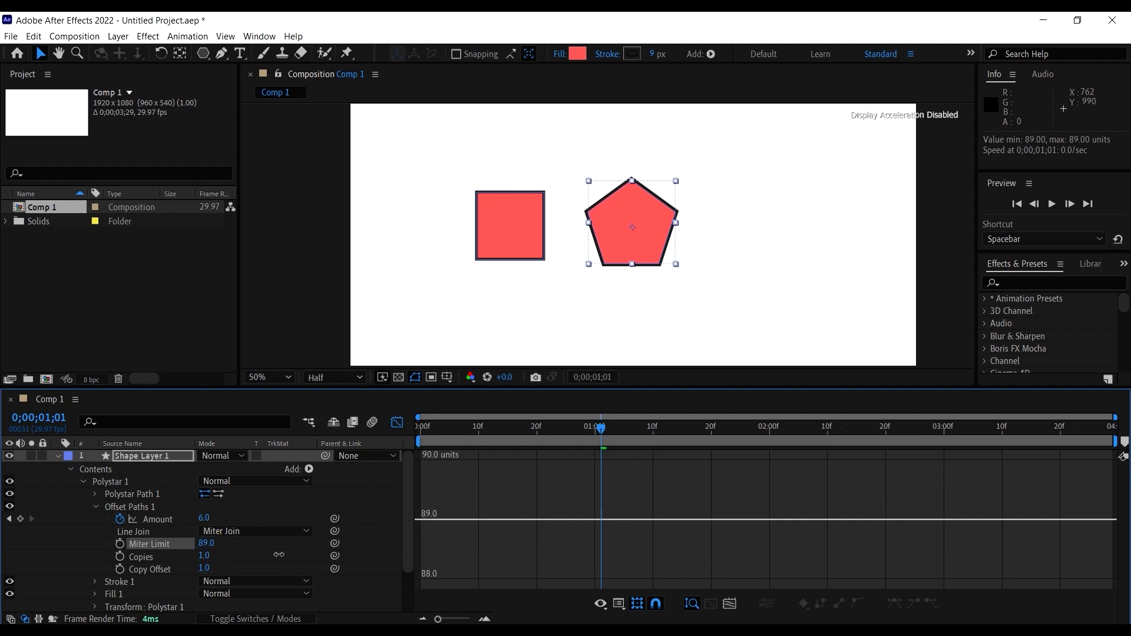
pyautogui.moveTo(204, 562)
pyautogui.mouseDown()
pyautogui.moveTo(237, 571)
pyautogui.moveTo(213, 571)
pyautogui.mouseUp()
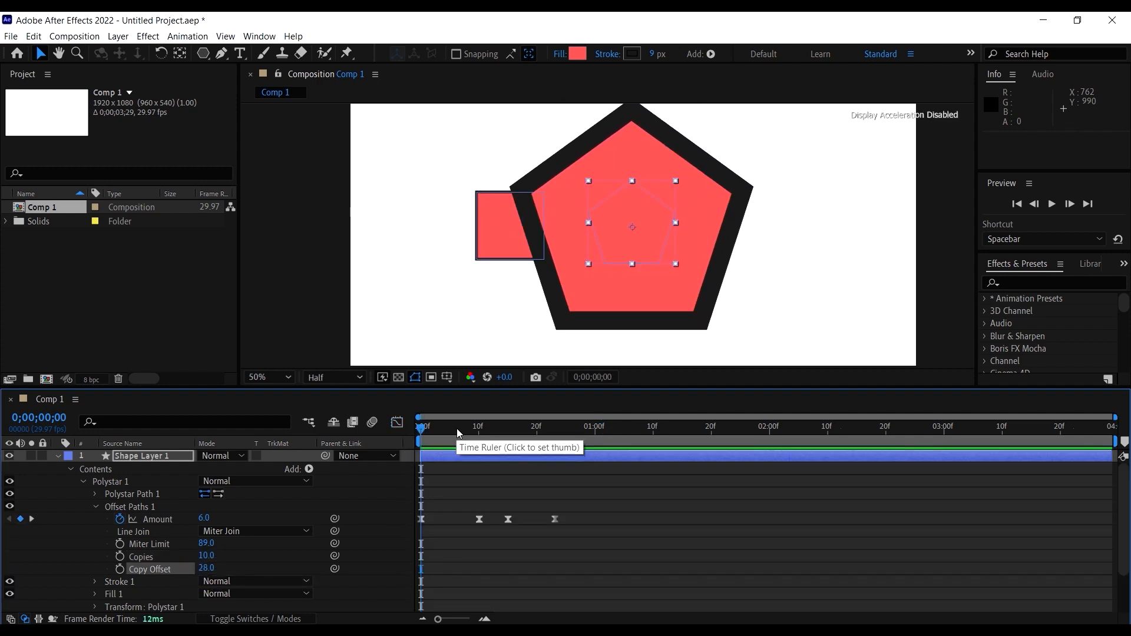
# Play and scrub the opening frames to examine how the pentagon's offset copies spread with the animated Amount
pyautogui.click(458, 429)
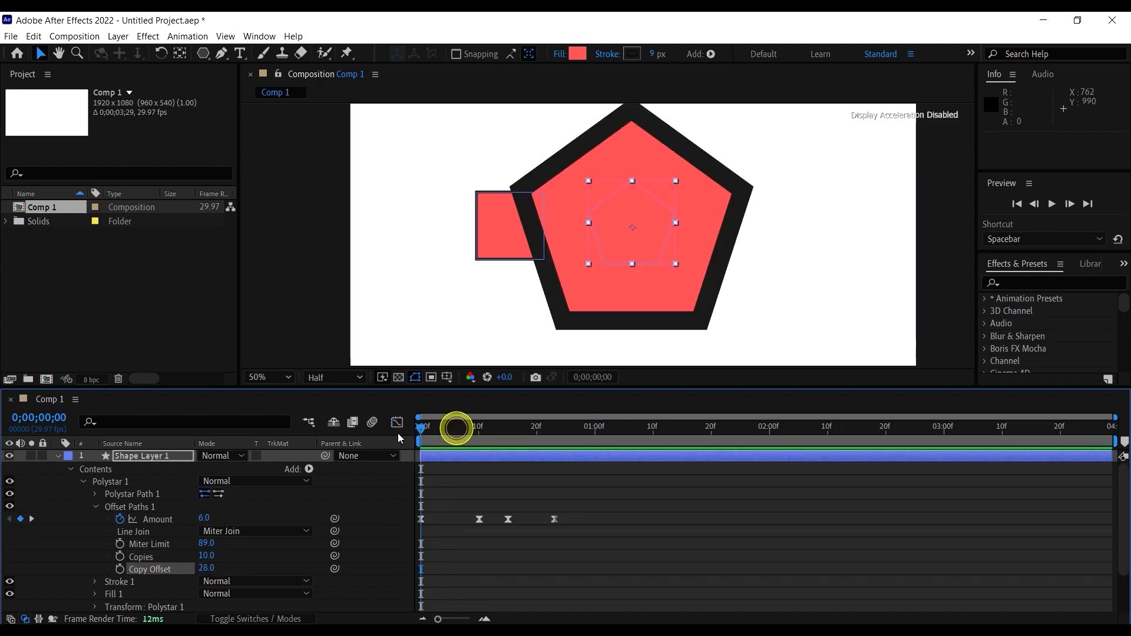
pyautogui.press('space')
pyautogui.press('space')
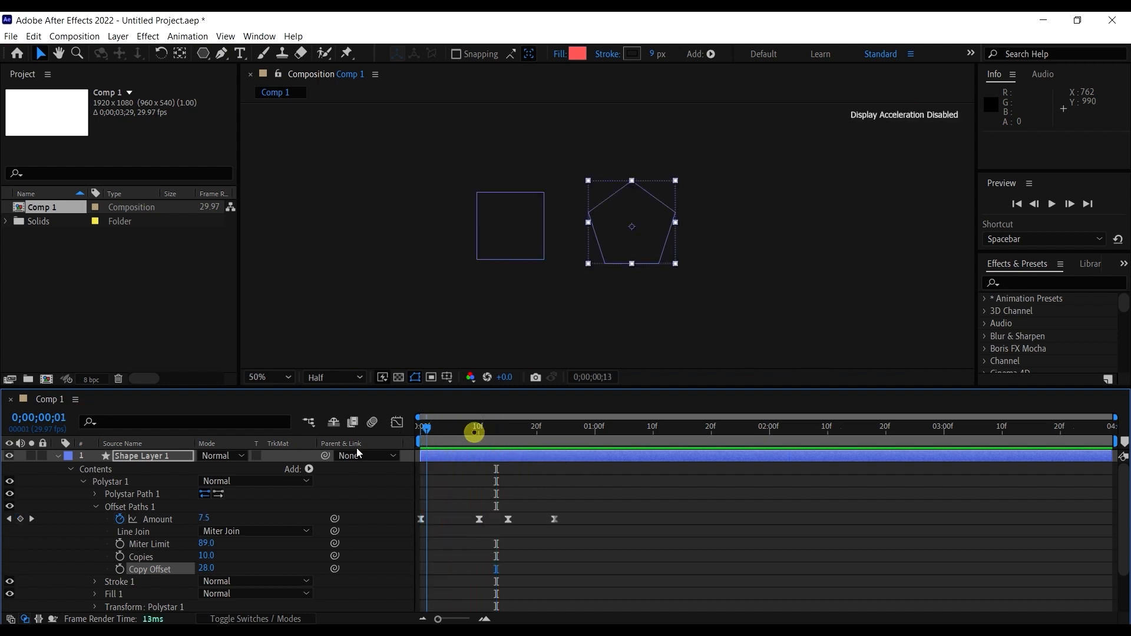
pyautogui.scroll(-2, 553, 309)
pyautogui.moveTo(622, 291); pyautogui.dragTo(591, 292)
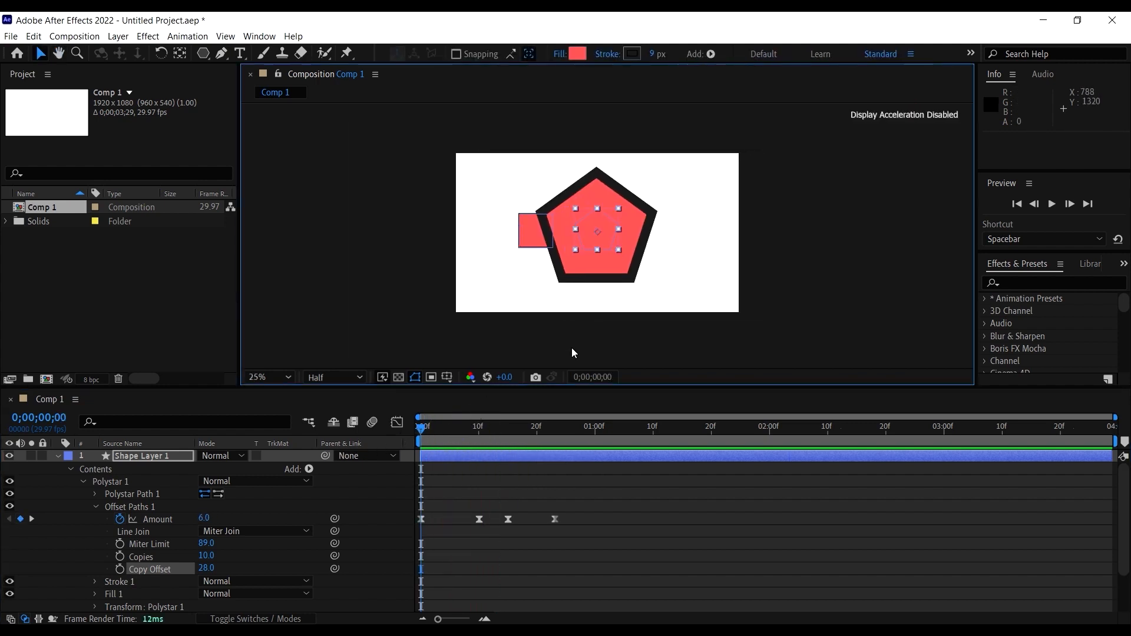
pyautogui.click(474, 429)
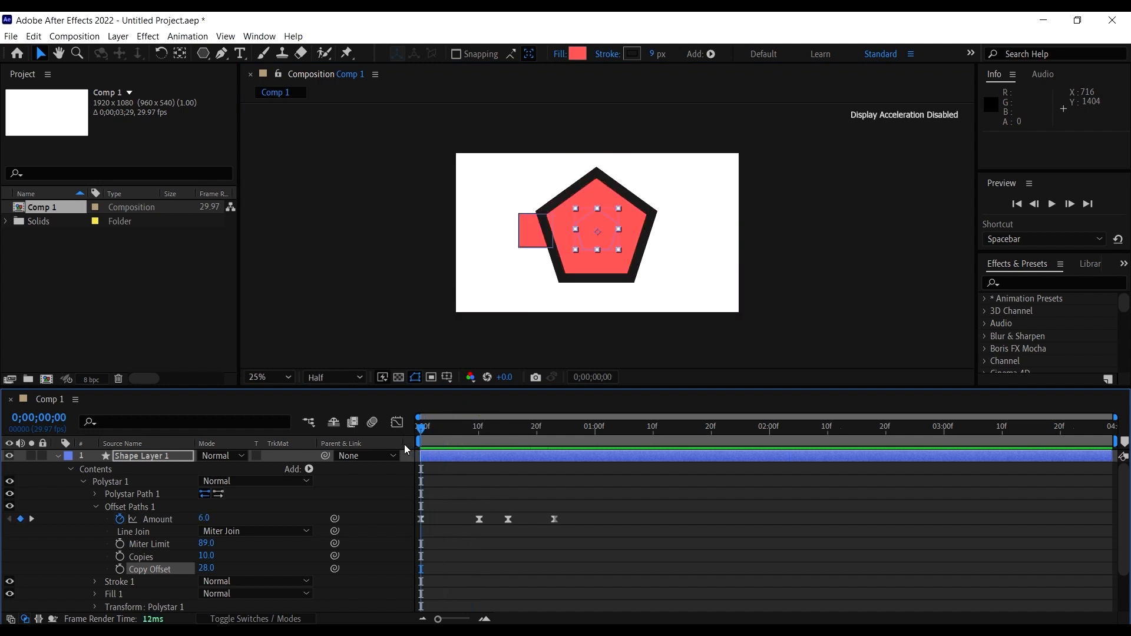
pyautogui.press('space')
pyautogui.press('space')
pyautogui.moveTo(457, 427); pyautogui.dragTo(390, 434)
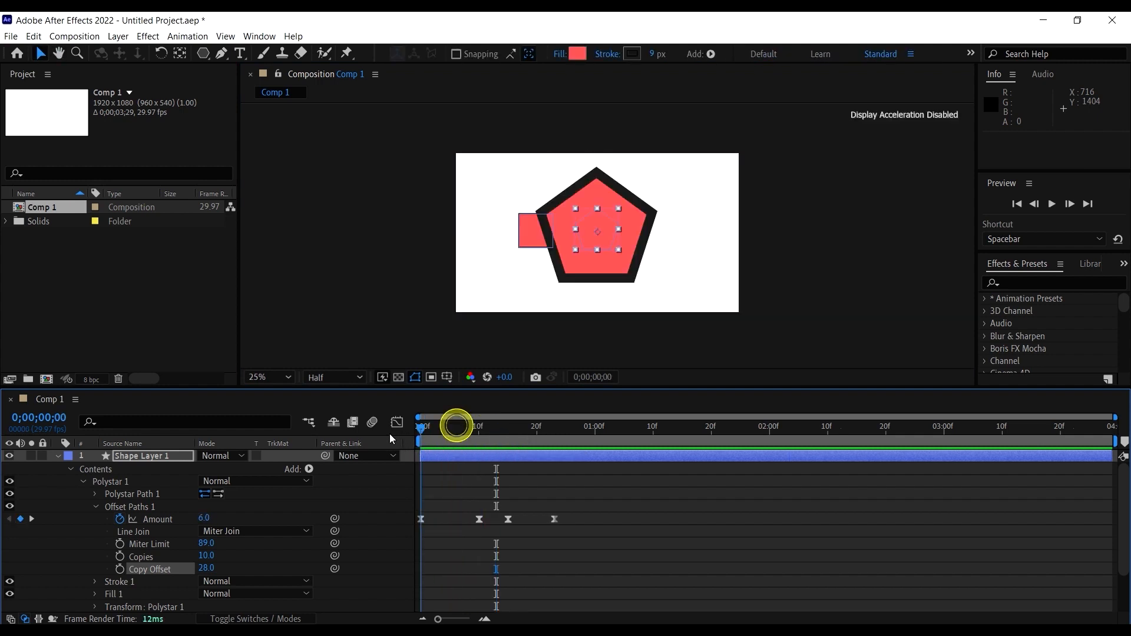
pyautogui.press('space')
pyautogui.press('space')
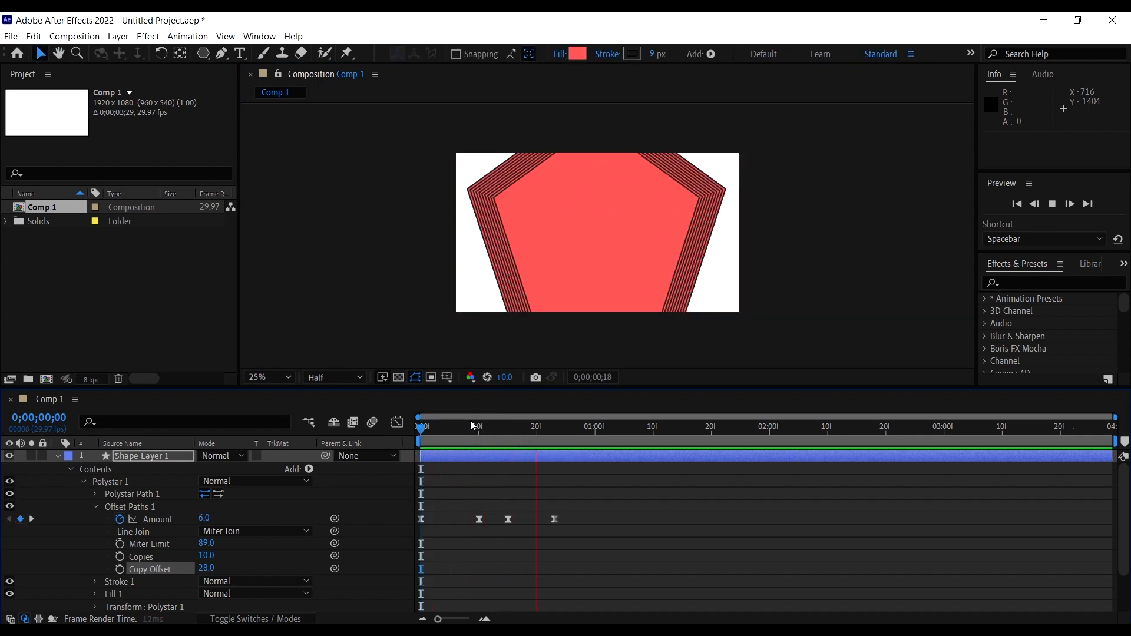
pyautogui.moveTo(509, 447); pyautogui.dragTo(440, 437)
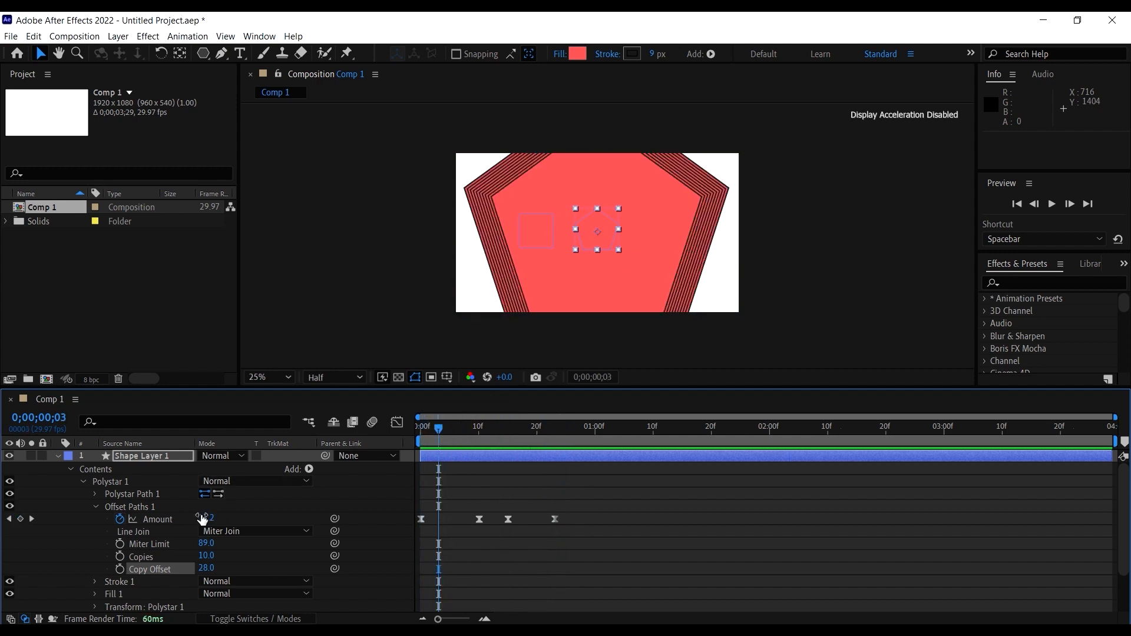
# Set the Offset Paths Copy Offset to -1 and preview the animation from the first frame
pyautogui.moveTo(215, 574); pyautogui.dragTo(186, 563)
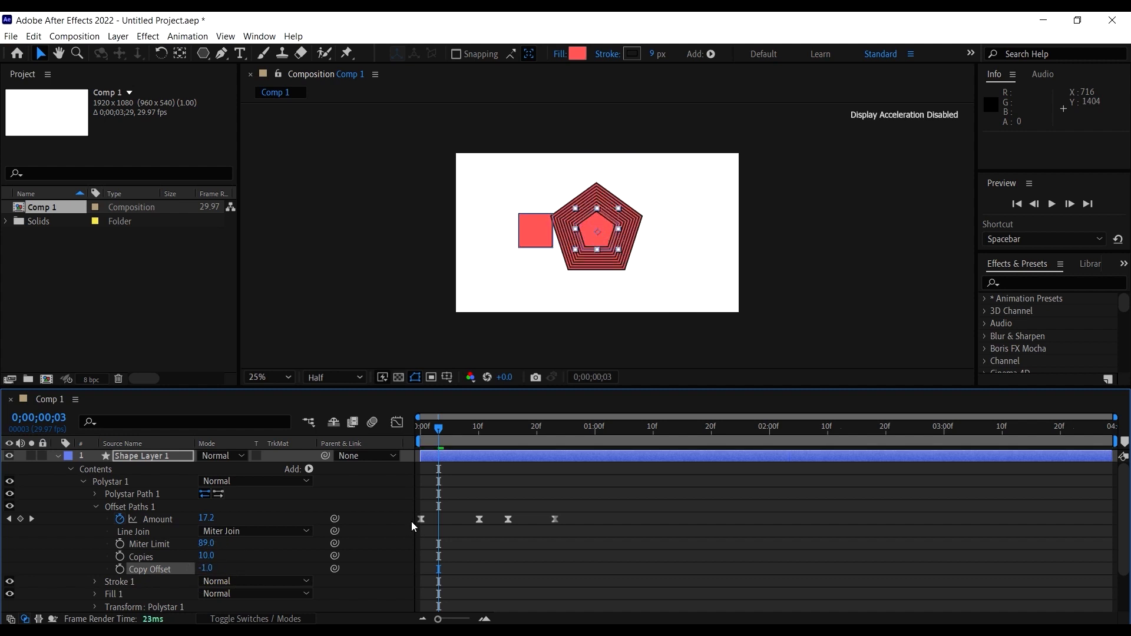
pyautogui.press('space')
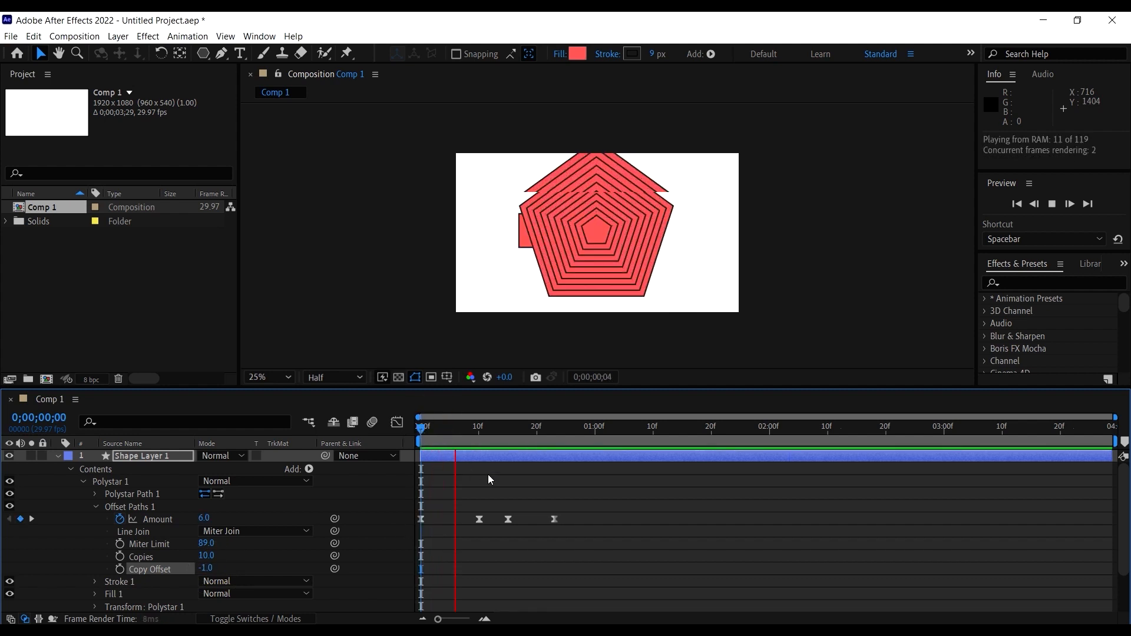
pyautogui.press('space')
pyautogui.moveTo(491, 427); pyautogui.dragTo(405, 430)
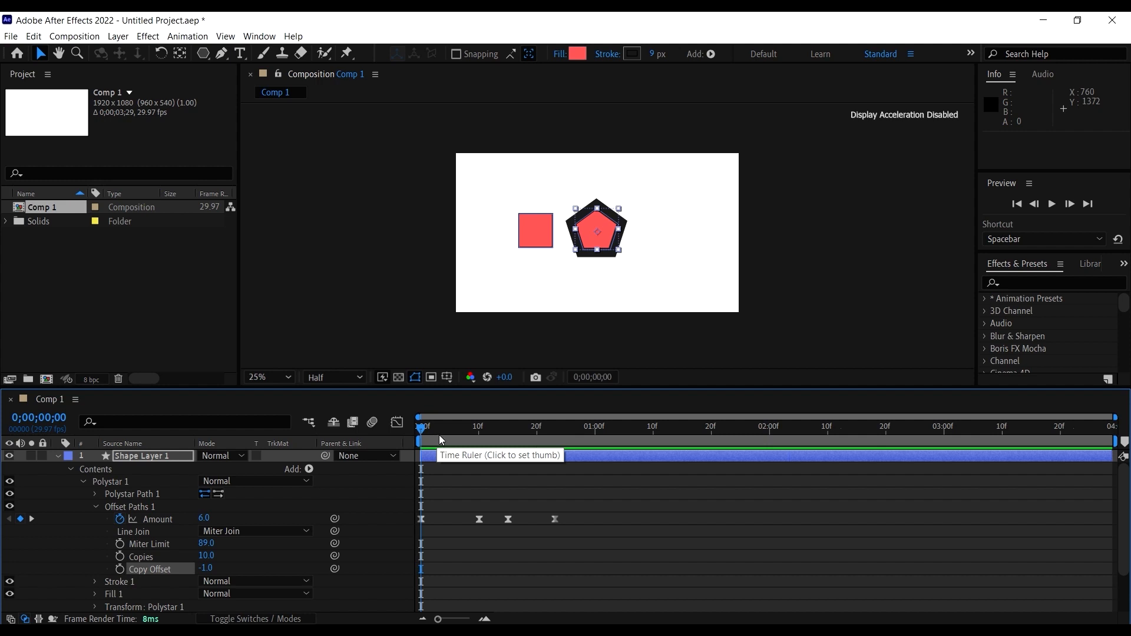
pyautogui.press('space')
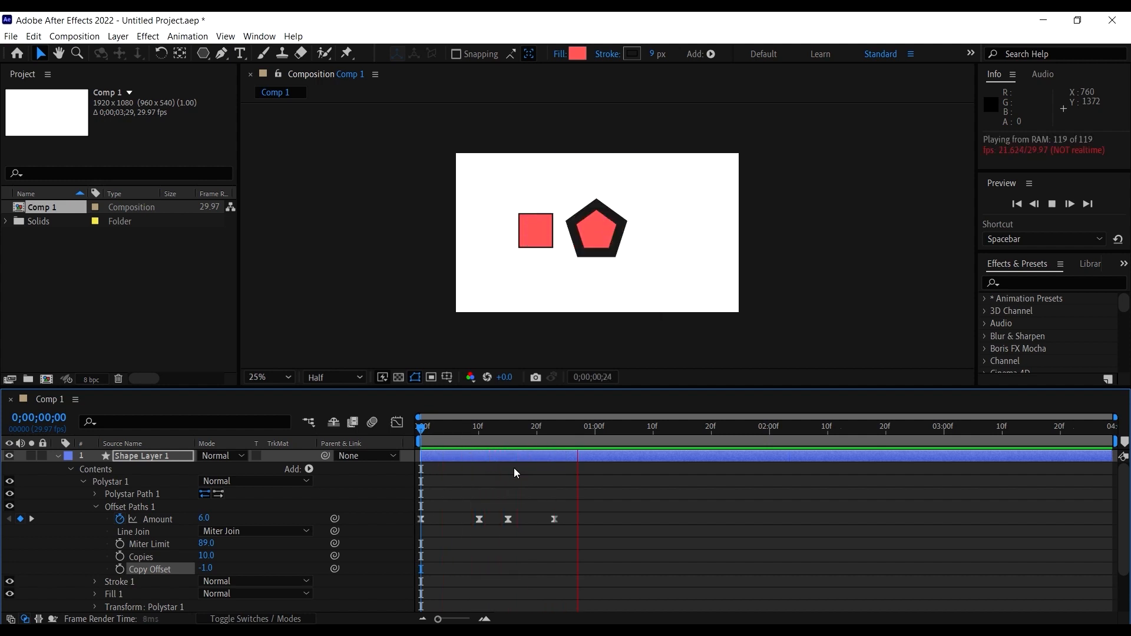
pyautogui.press('space')
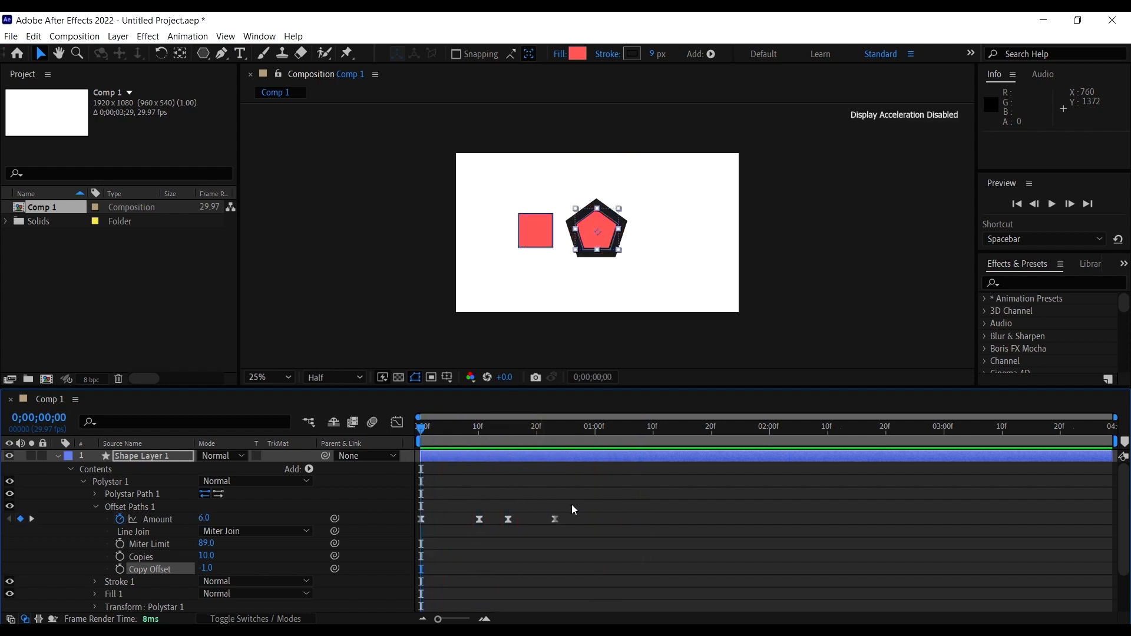
# Move the last two Amount keyframes about eight frames later, to roughly frames 23 and 31, and preview the animation
pyautogui.moveTo(571, 504); pyautogui.dragTo(503, 532)
pyautogui.click(511, 523)
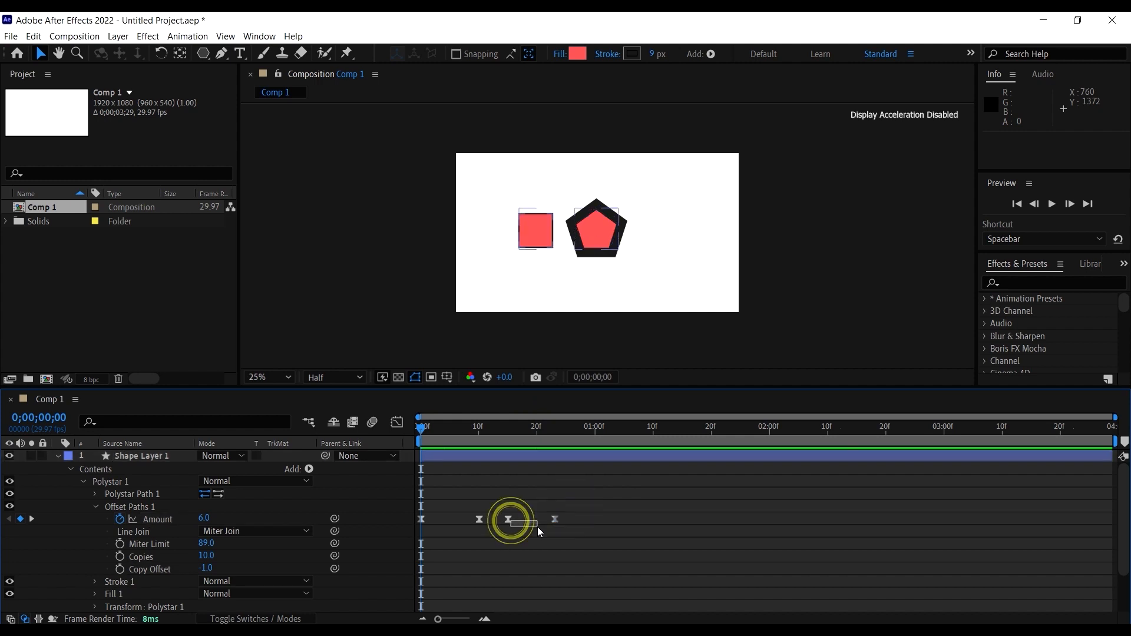
pyautogui.moveTo(573, 534); pyautogui.dragTo(610, 545)
pyautogui.moveTo(554, 521); pyautogui.dragTo(601, 519)
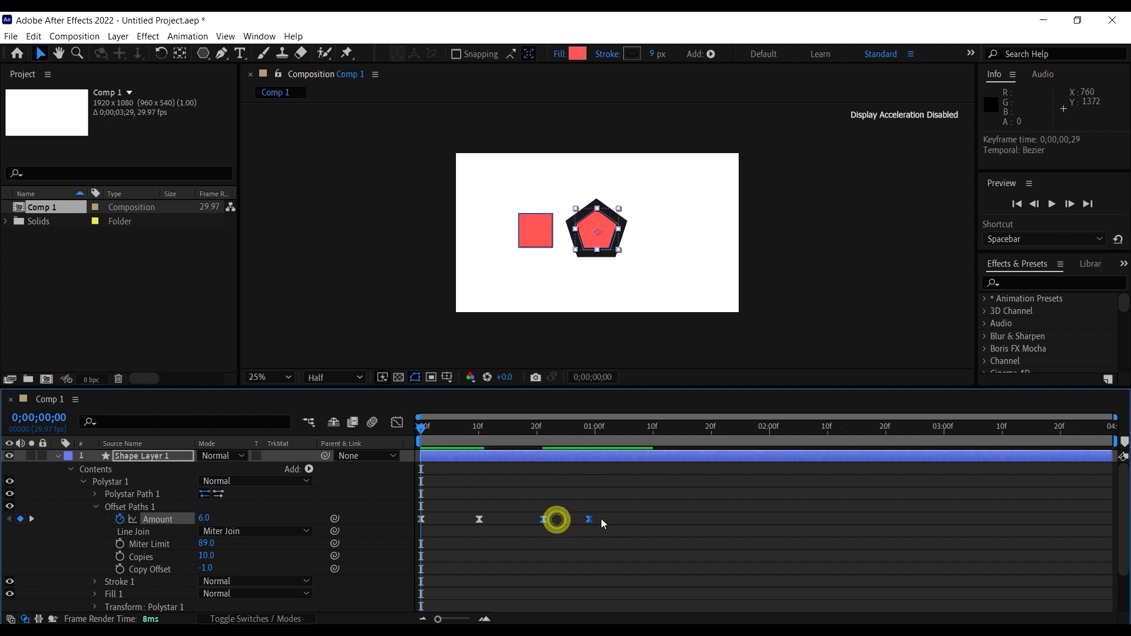
pyautogui.press('space')
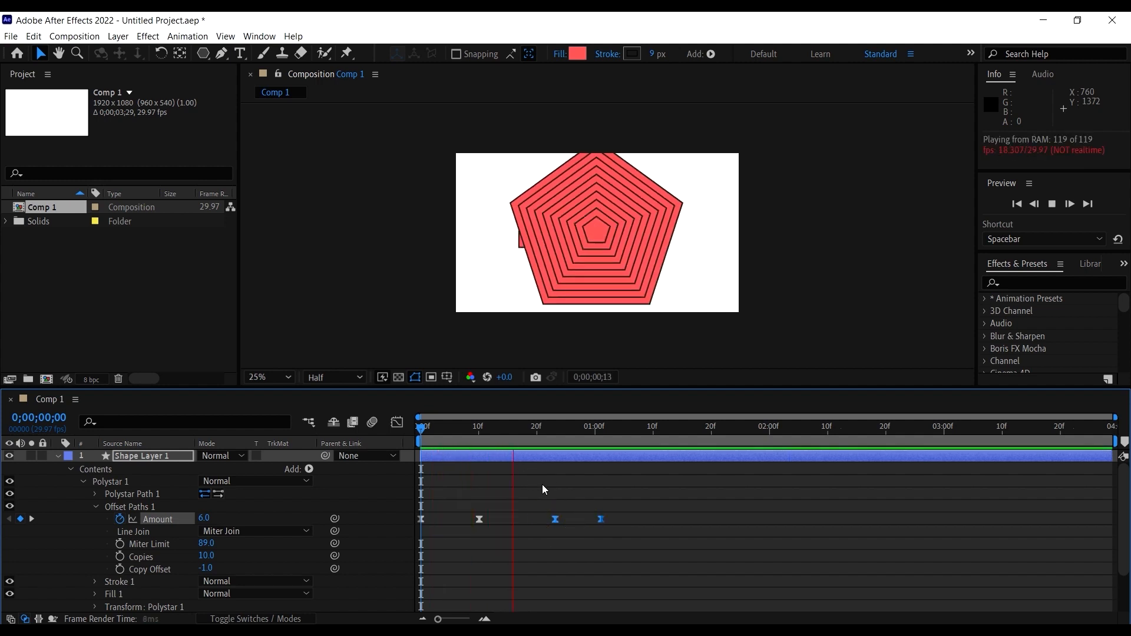
# Replay the opening frames repeatedly to examine how the pentagon's offset copies spread and collapse
pyautogui.press('space')
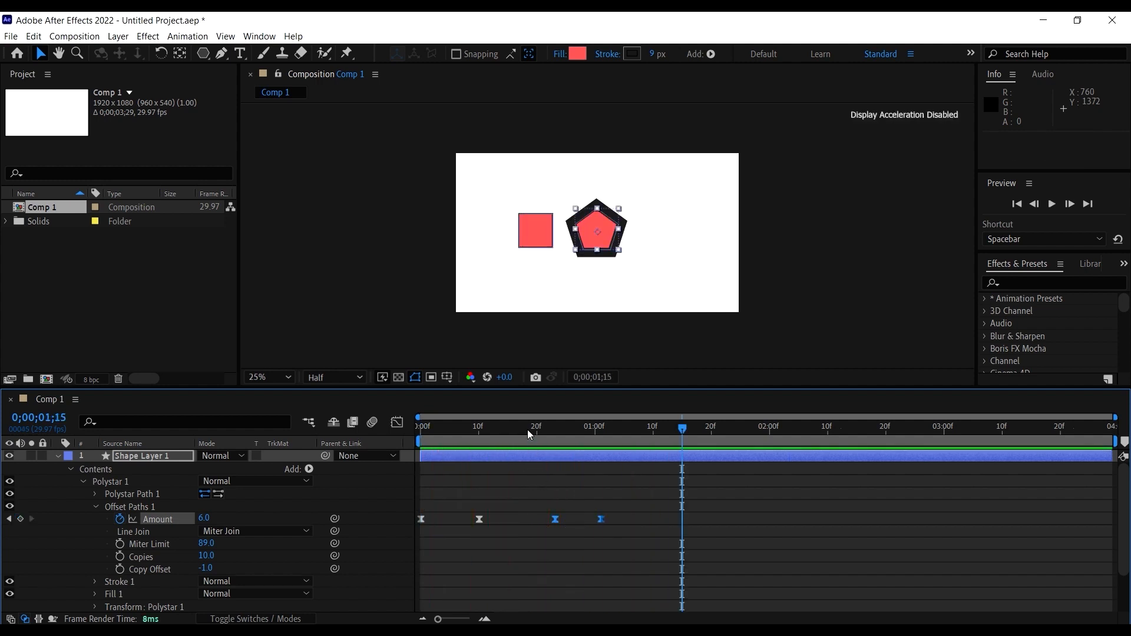
pyautogui.moveTo(531, 435); pyautogui.dragTo(421, 428)
pyautogui.press('space')
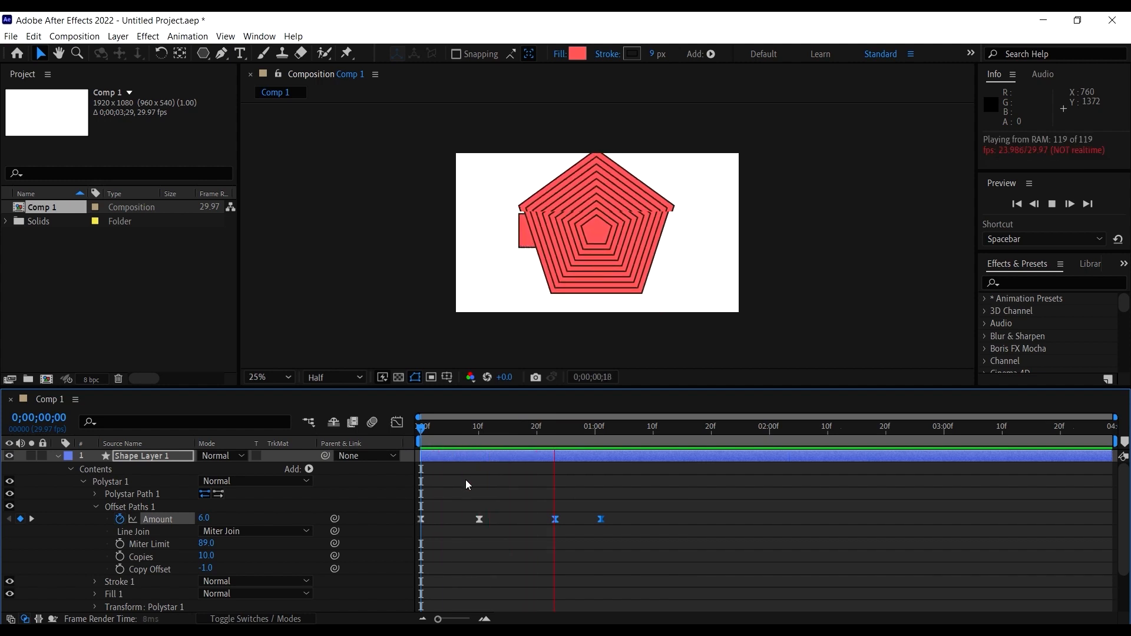
pyautogui.click(466, 436)
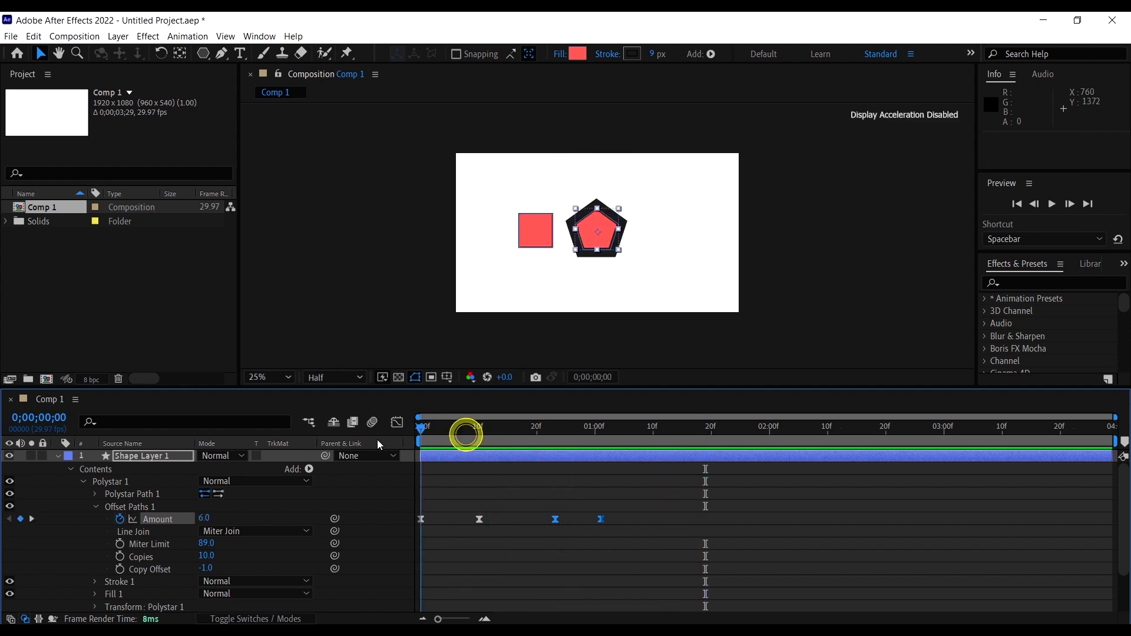
pyautogui.press('space')
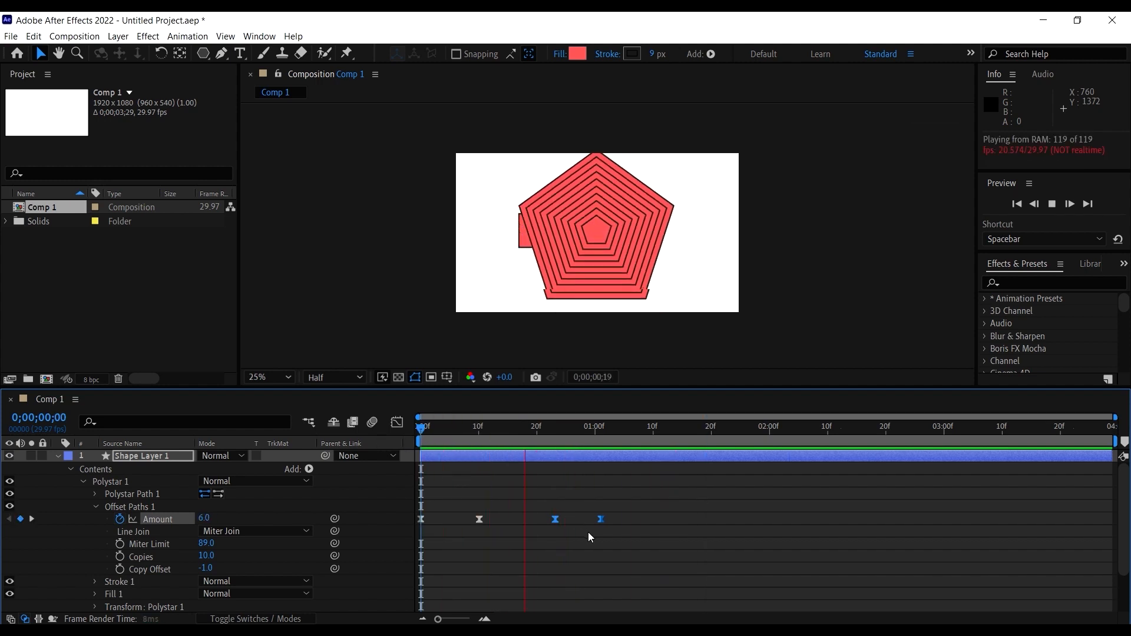
pyautogui.press('space')
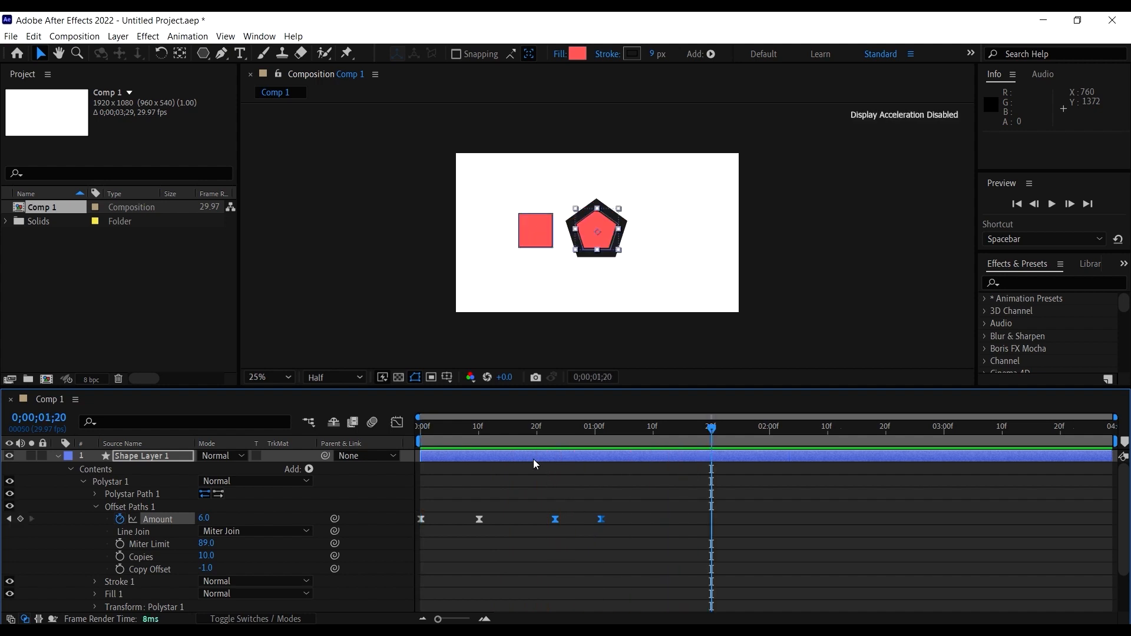
pyautogui.click(499, 433)
pyautogui.press('space')
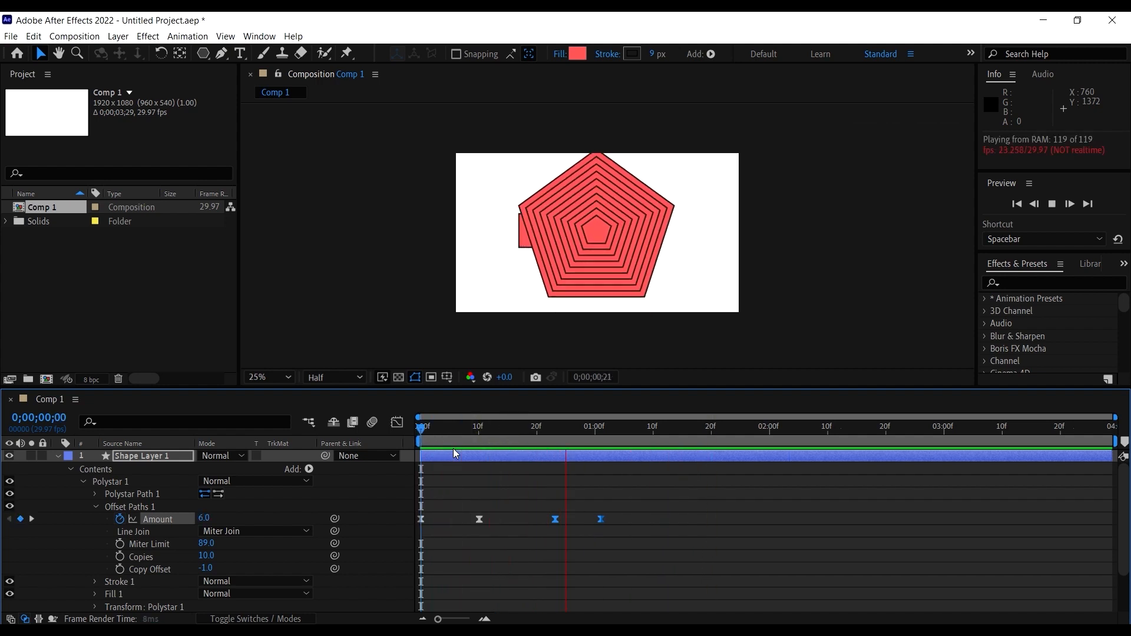
pyautogui.press('space')
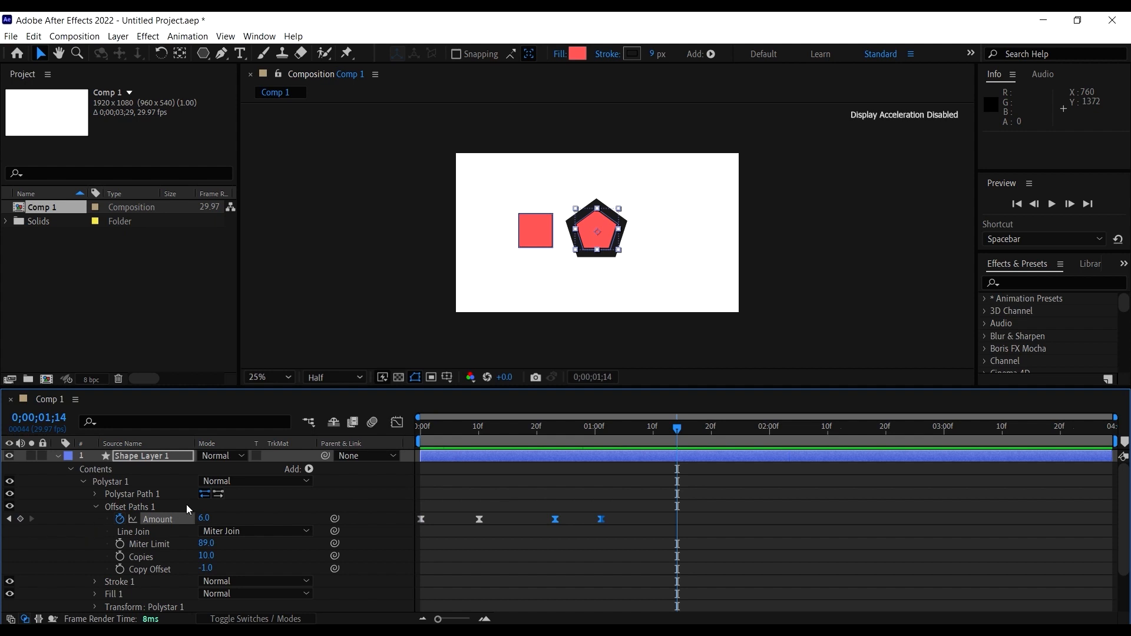
# Delete Offset Paths 1 from the Polystar 1 group and collapse the group
pyautogui.click(139, 507)
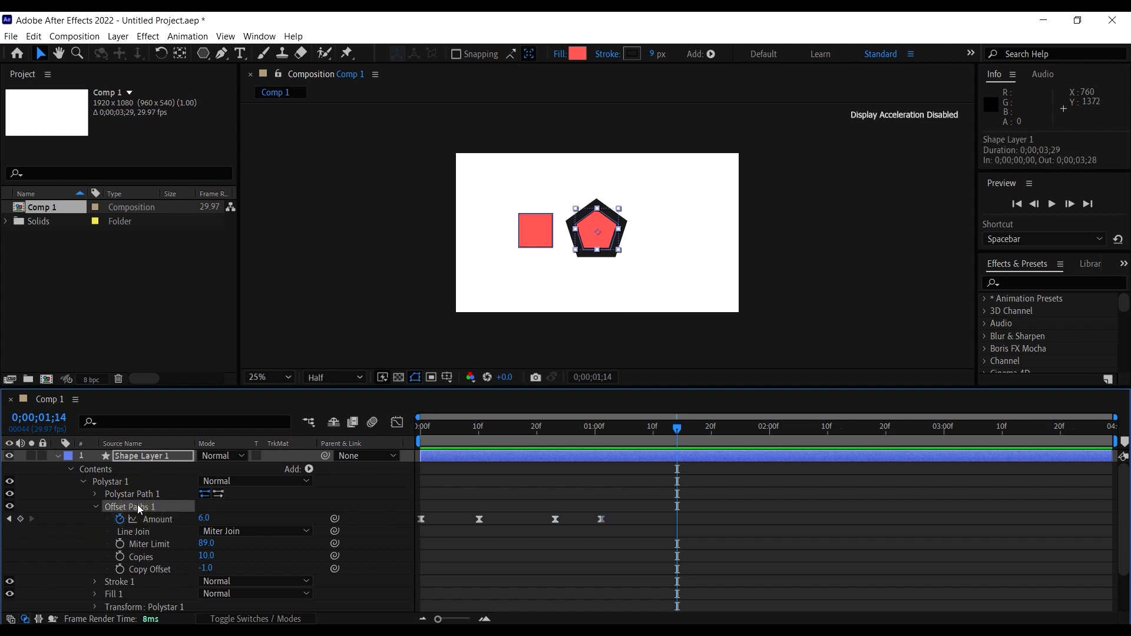
pyautogui.press('Delete')
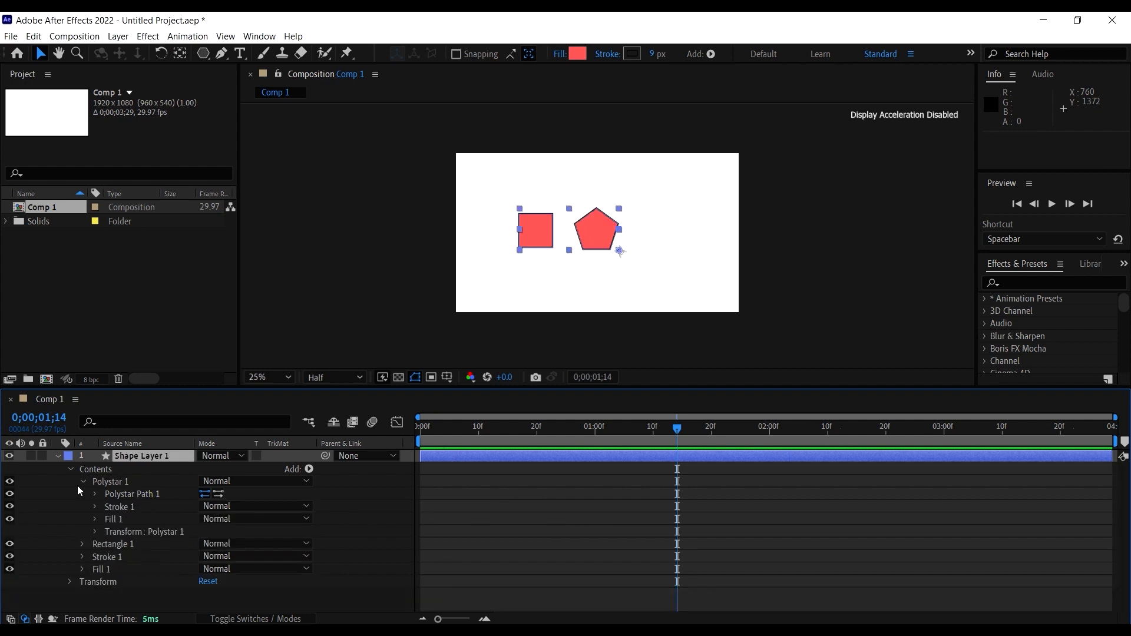
pyautogui.click(83, 479)
# Add a Trim Paths operator to the shape layer's Contents so that it affects both the polystar and the rectangle
pyautogui.click(116, 484)
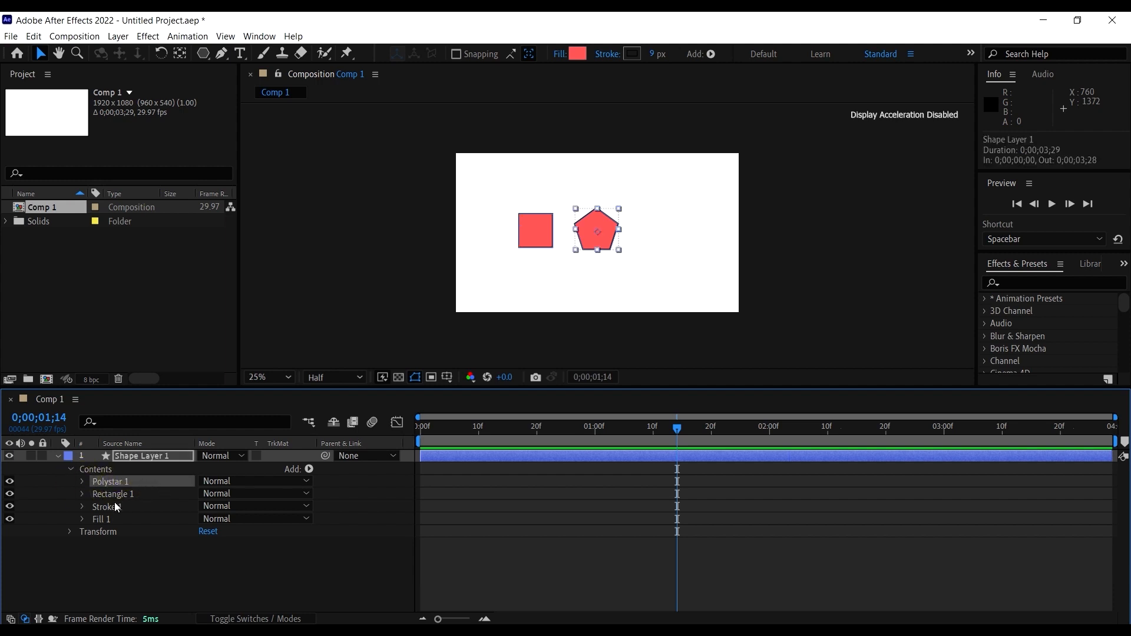
pyautogui.click(99, 470)
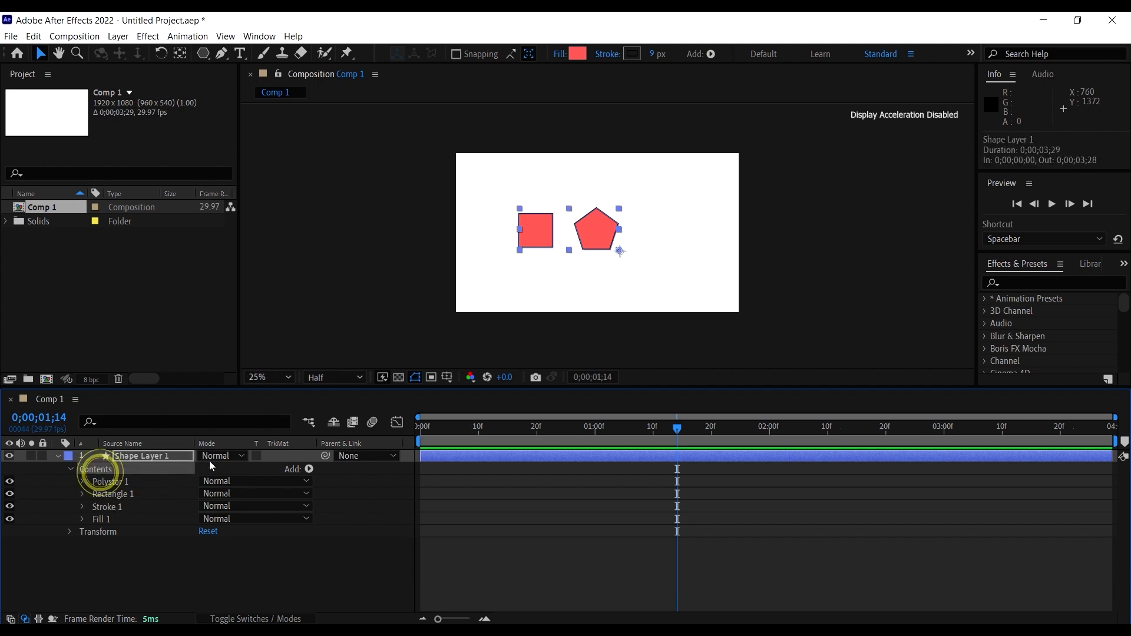
pyautogui.click(314, 469)
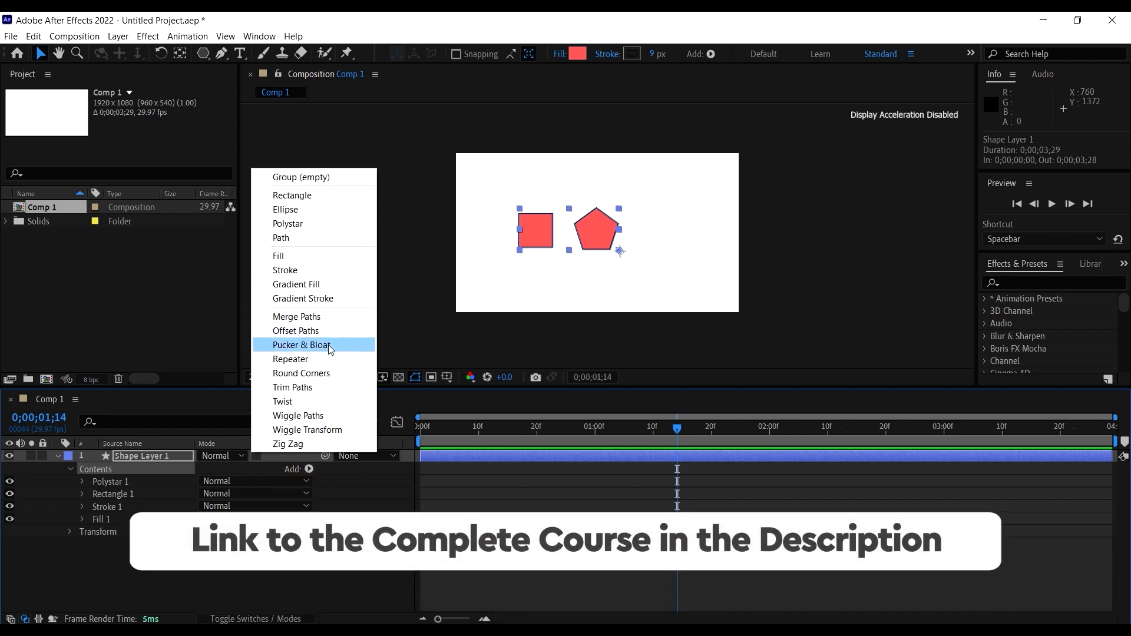
pyautogui.click(321, 388)
pyautogui.scroll(2, 586, 225)
pyautogui.moveTo(587, 226); pyautogui.dragTo(590, 259)
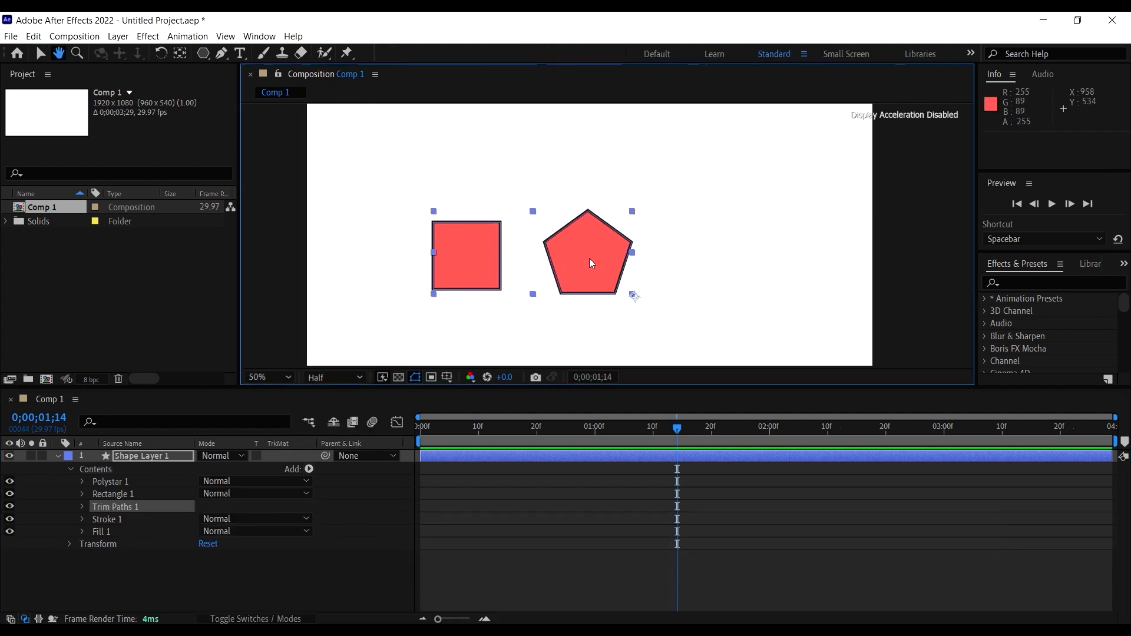
# Expand Trim Paths 1 and vary its Start value to examine how it trims both shapes, returning it to 0%
pyautogui.click(83, 507)
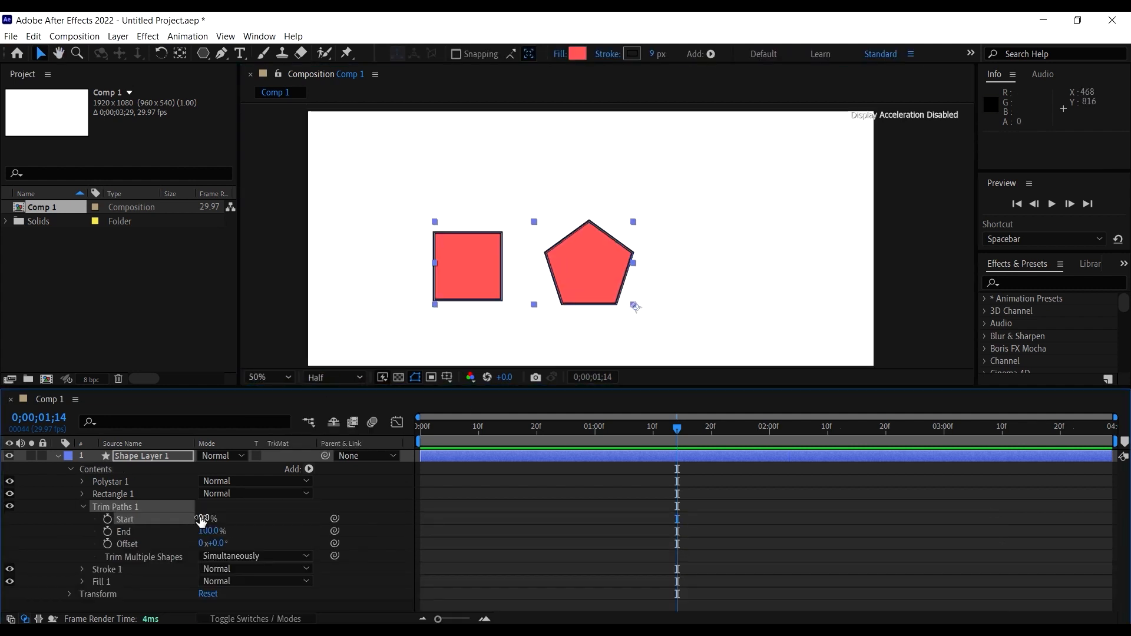
pyautogui.moveTo(206, 522)
pyautogui.mouseDown()
pyautogui.moveTo(293, 538)
pyautogui.moveTo(159, 545)
pyautogui.mouseUp()
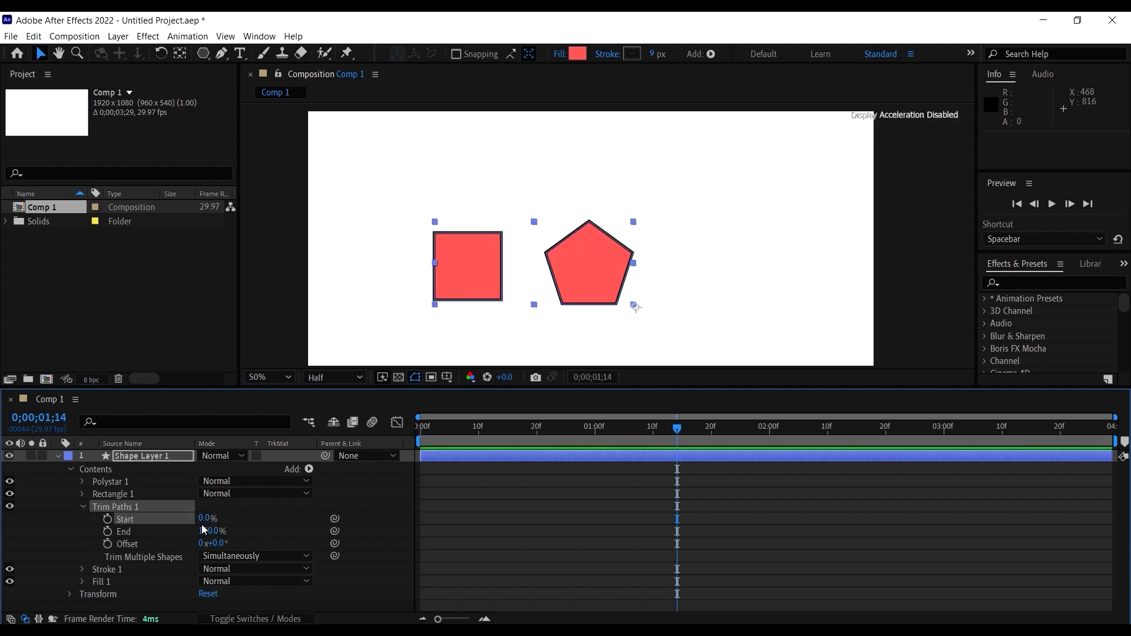
pyautogui.moveTo(205, 518)
pyautogui.mouseDown()
pyautogui.moveTo(294, 530)
pyautogui.moveTo(184, 519)
pyautogui.mouseUp()
# Keyframe the Trim Paths Start at 0% on the first frame and 85% at frame 15, and move the second keyframe to frame 8
pyautogui.press('Home')
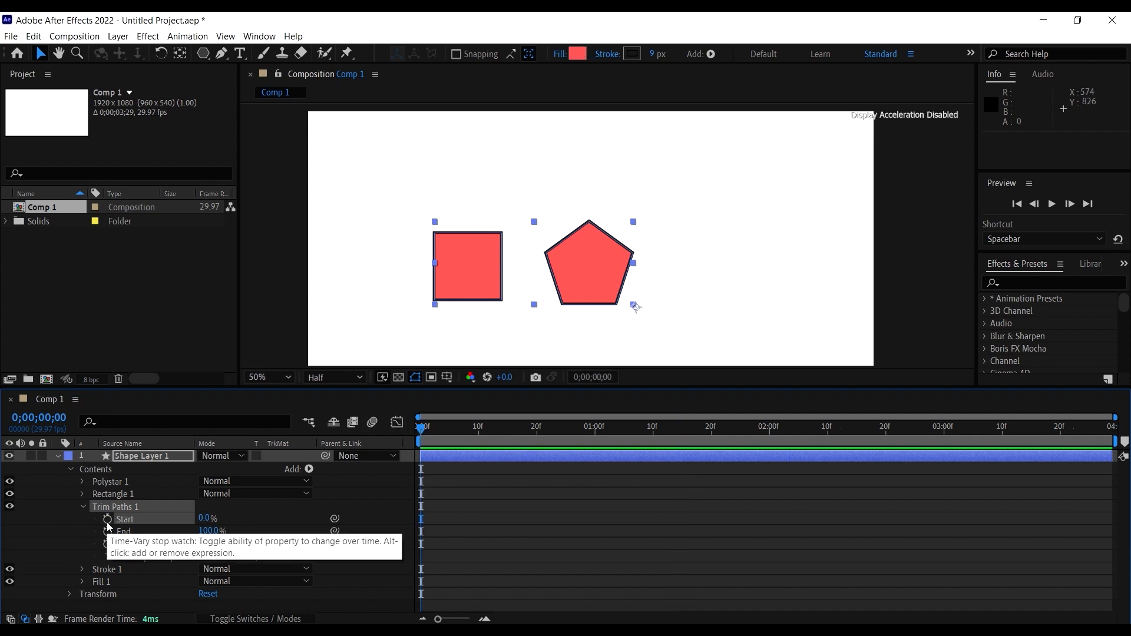
pyautogui.click(108, 522)
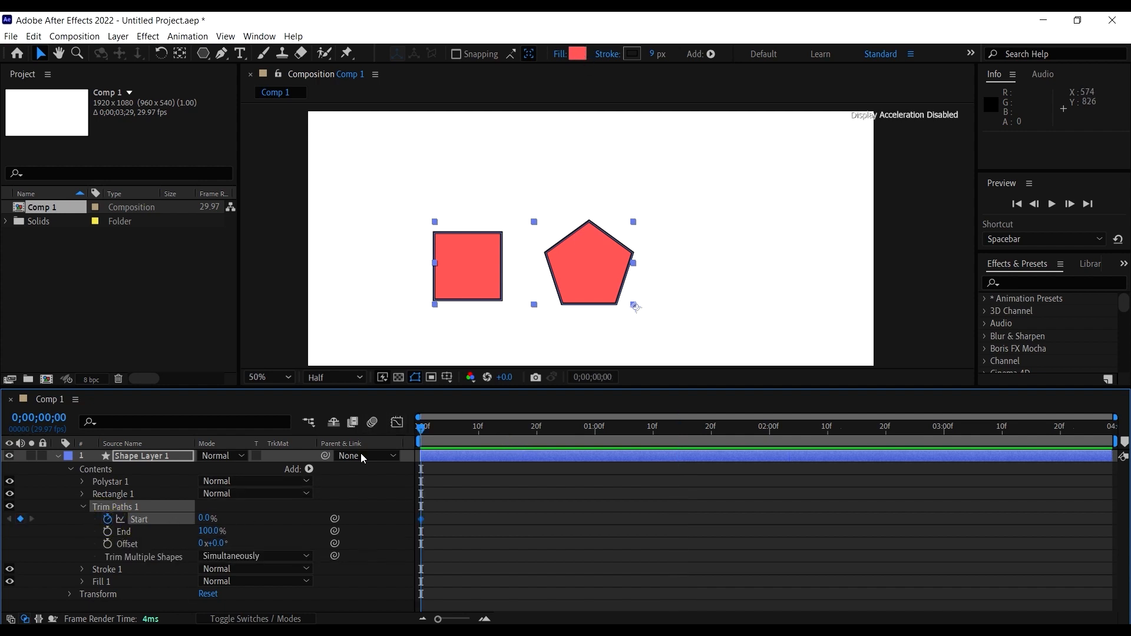
pyautogui.moveTo(475, 433); pyautogui.dragTo(507, 447)
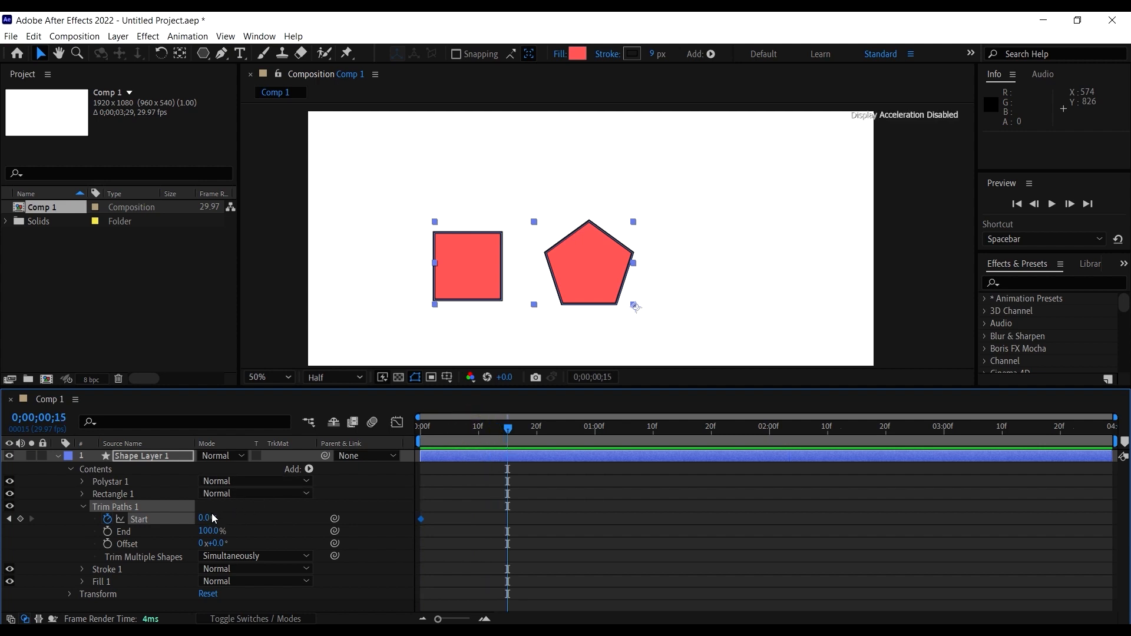
pyautogui.moveTo(205, 518); pyautogui.dragTo(298, 518)
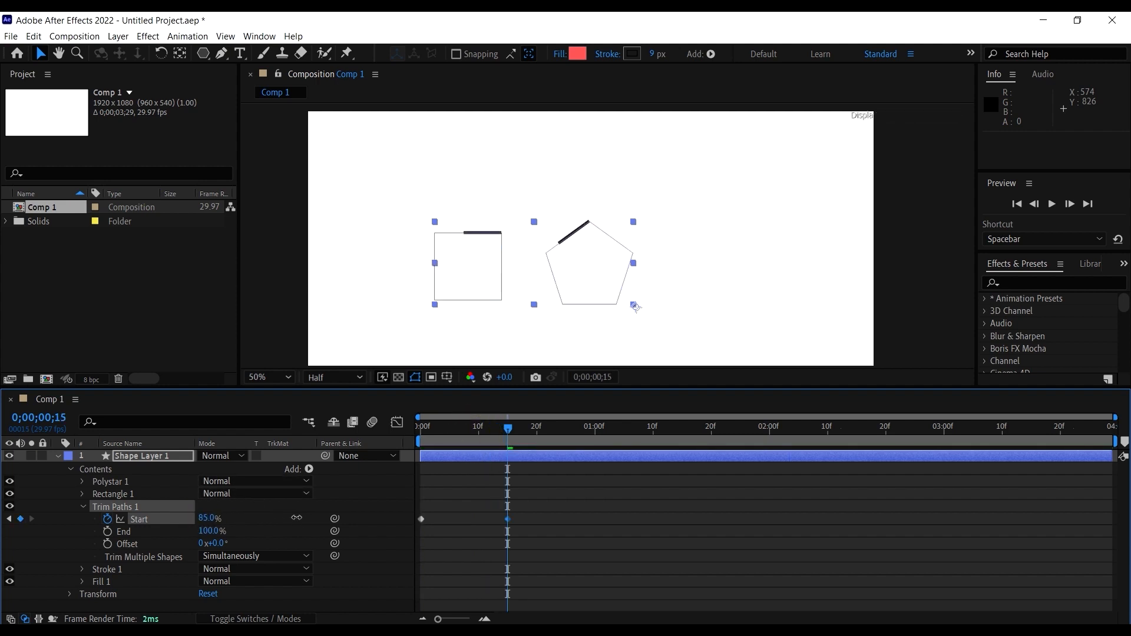
pyautogui.moveTo(571, 534); pyautogui.dragTo(467, 518)
# Preview the trim animation from the first frame and scrub through it to examine how both shapes are trimmed
pyautogui.moveTo(452, 444); pyautogui.dragTo(365, 441)
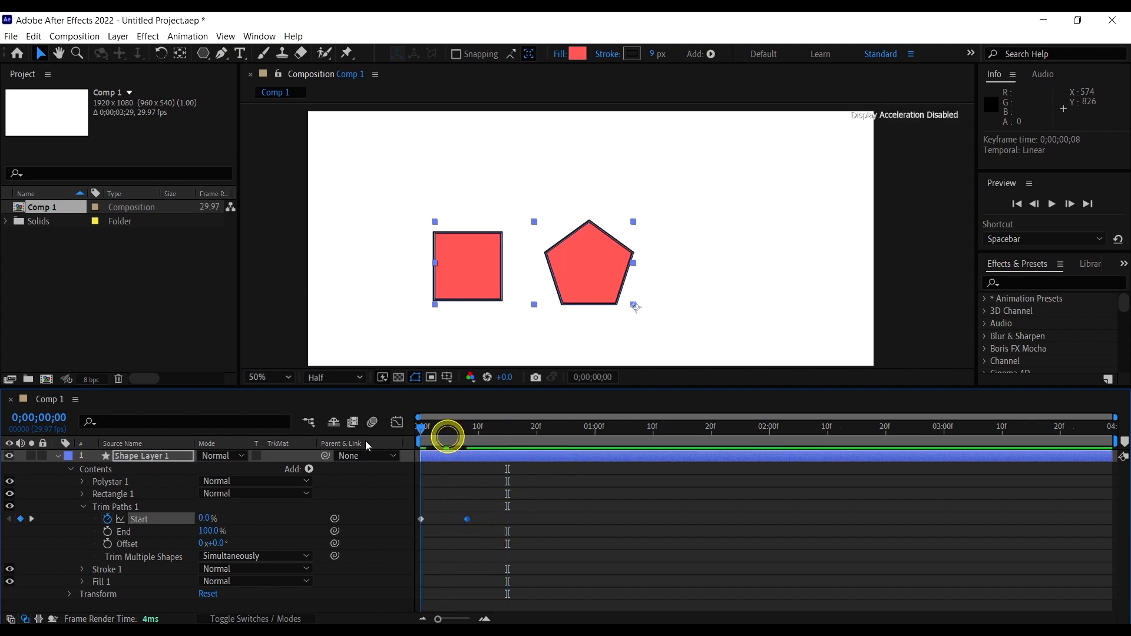
pyautogui.press('space')
pyautogui.press('space')
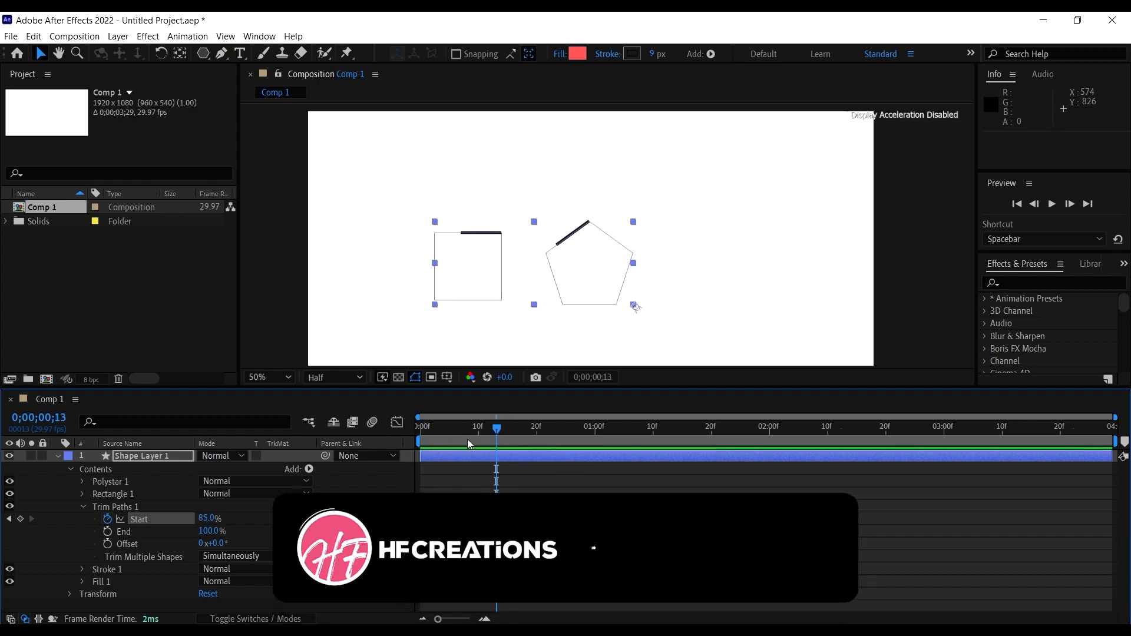
pyautogui.moveTo(464, 427); pyautogui.dragTo(444, 438)
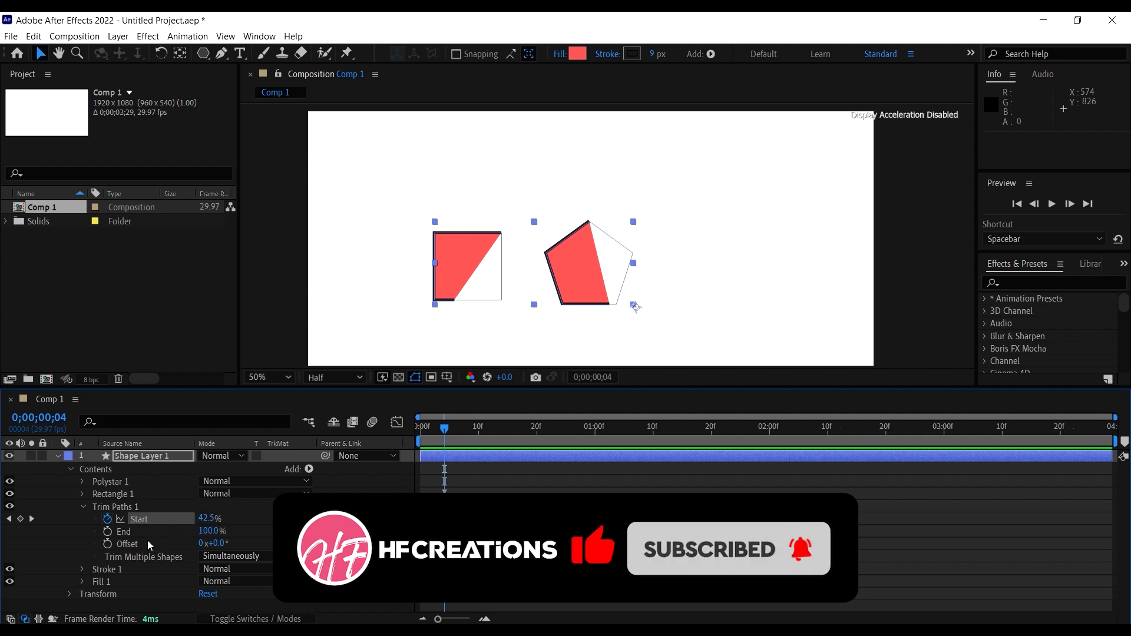
# Reverse the path direction of Rectangle Path 1 and preview the trim animation
pyautogui.click(83, 495)
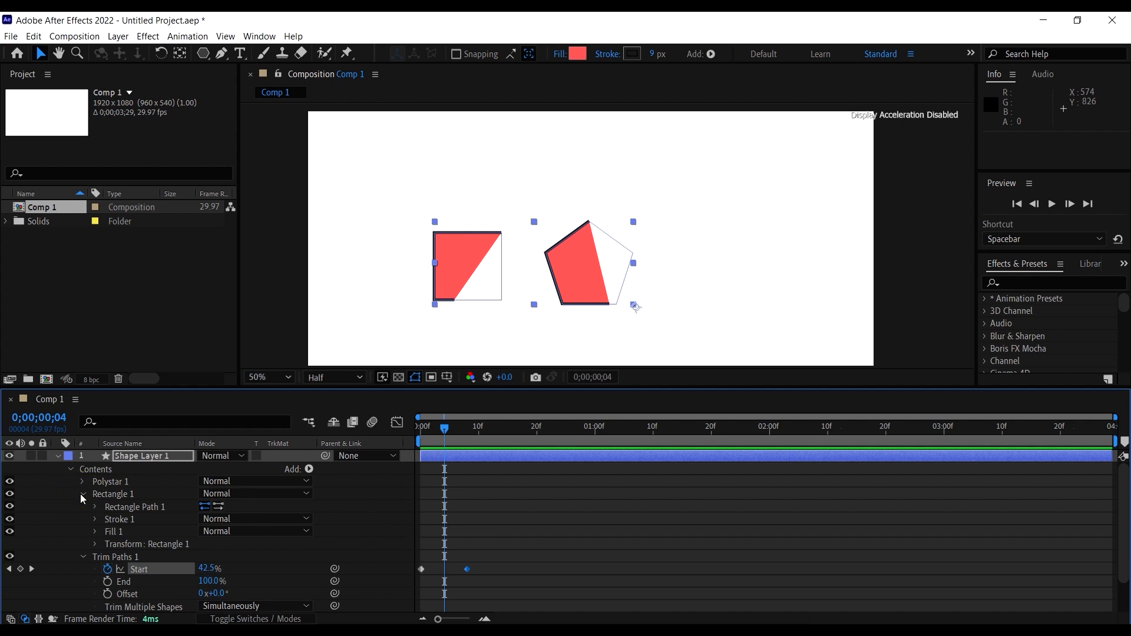
pyautogui.click(218, 507)
pyautogui.press('space')
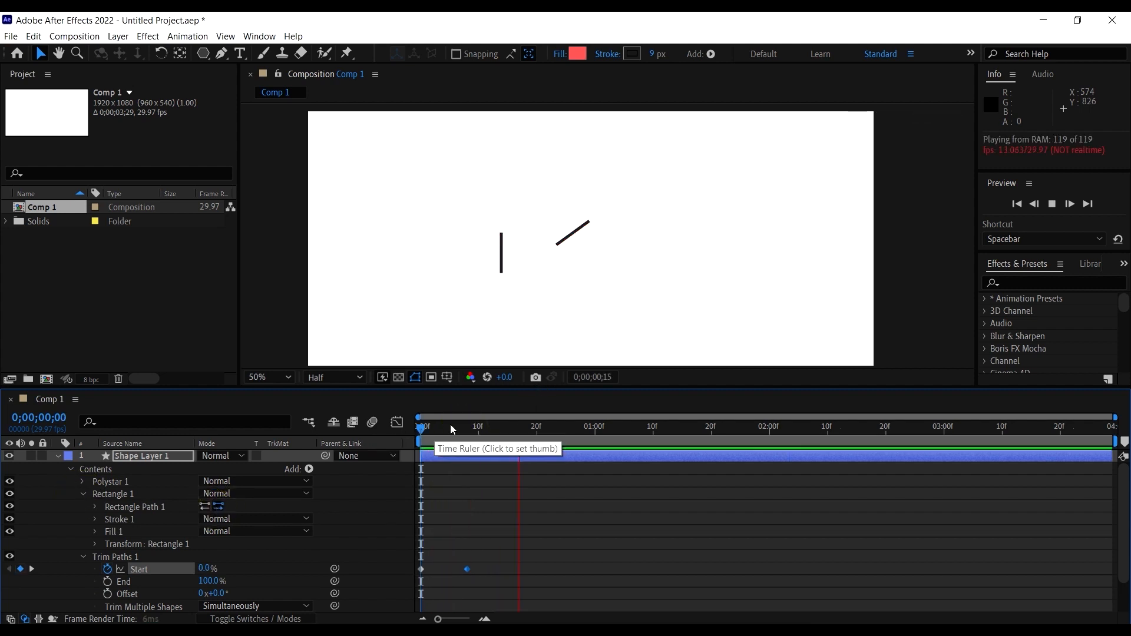
pyautogui.moveTo(451, 425); pyautogui.dragTo(418, 432)
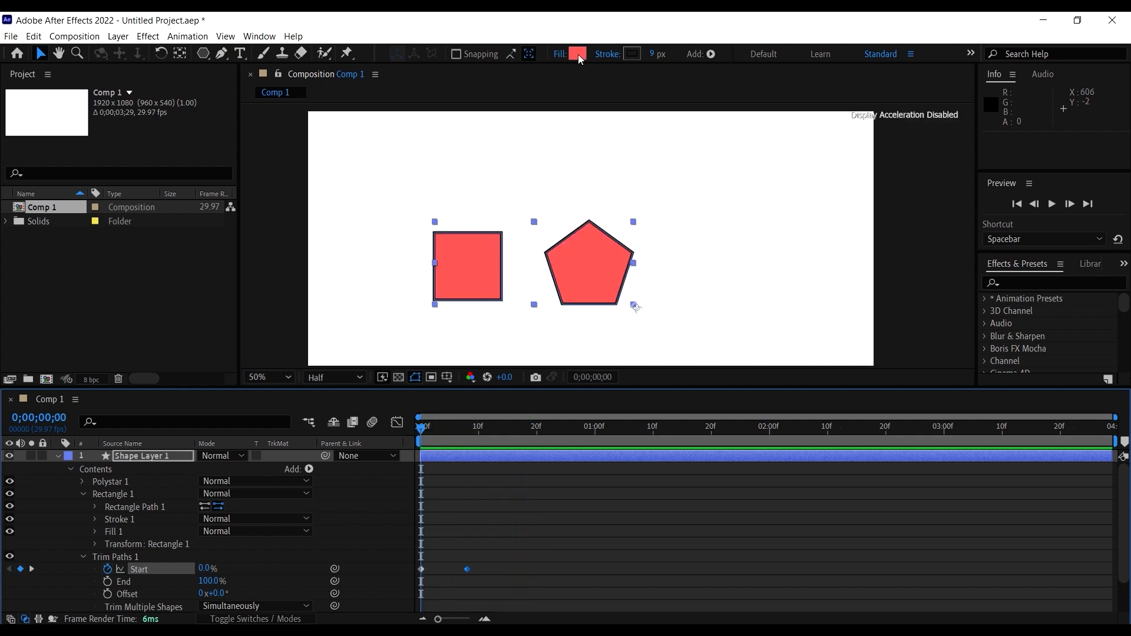
# Set the fill of both shapes to None and preview the stroke-only trim animation from the first frame
pyautogui.click(561, 55)
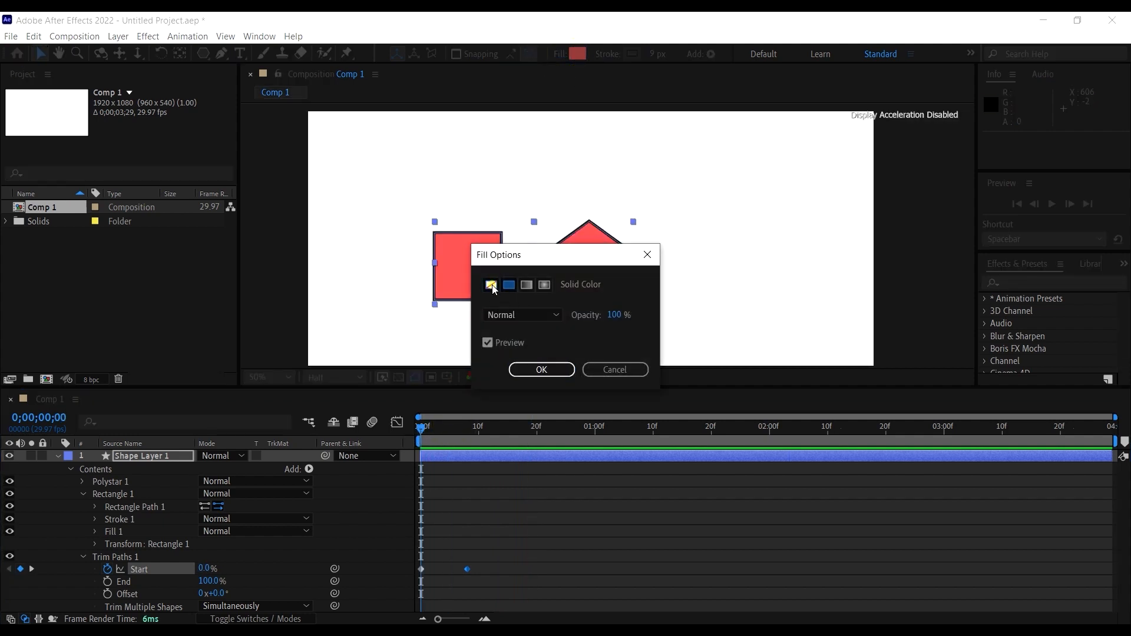
pyautogui.click(491, 285)
pyautogui.click(543, 369)
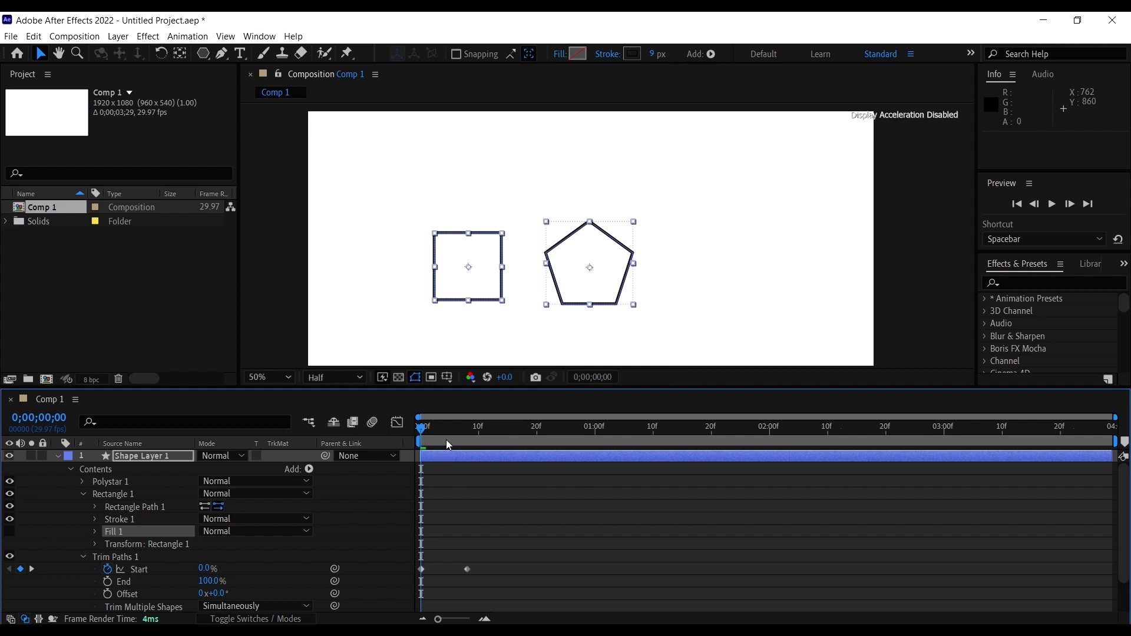
pyautogui.press('space')
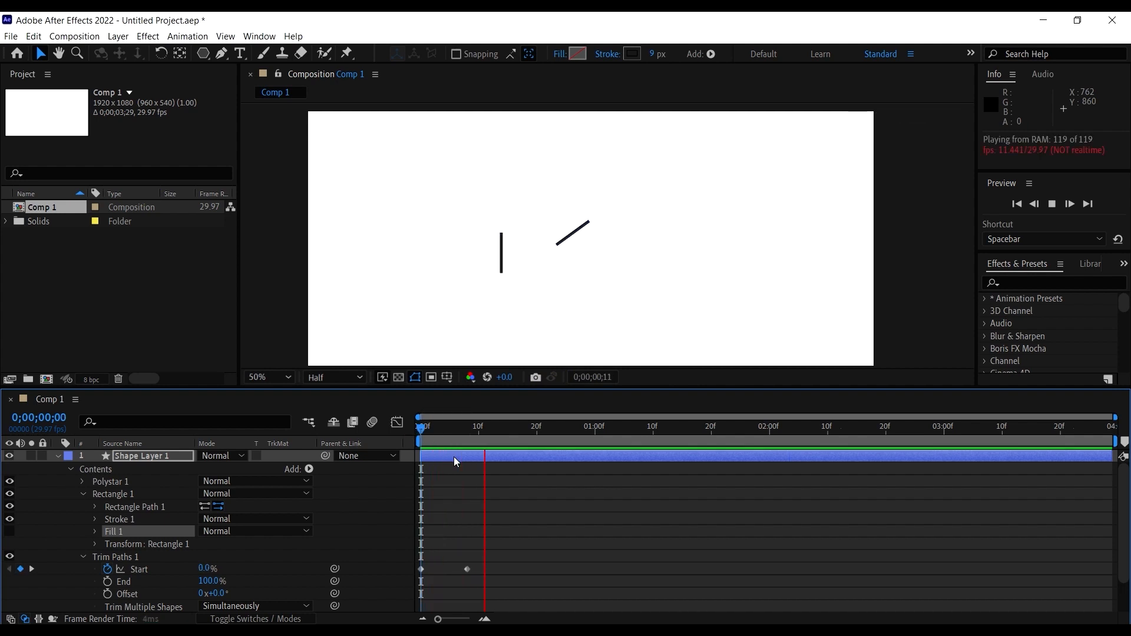
pyautogui.press('space')
pyautogui.click(446, 422)
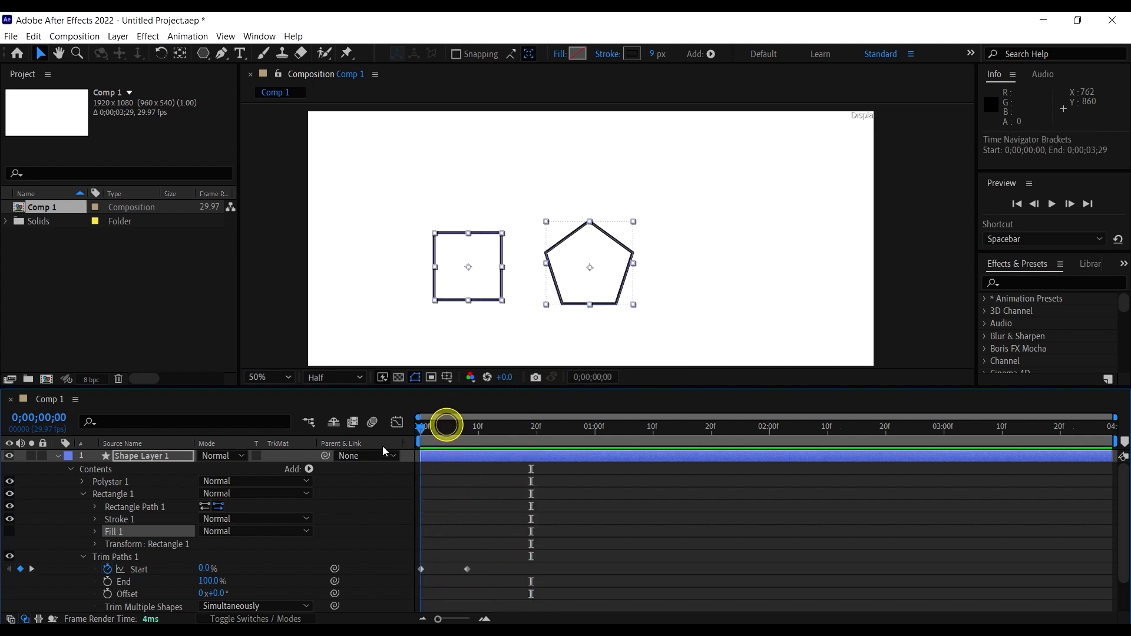
# Delete both Trim Paths Start keyframes and set Start to 80%
pyautogui.moveTo(518, 585); pyautogui.dragTo(416, 531)
pyautogui.press('Delete')
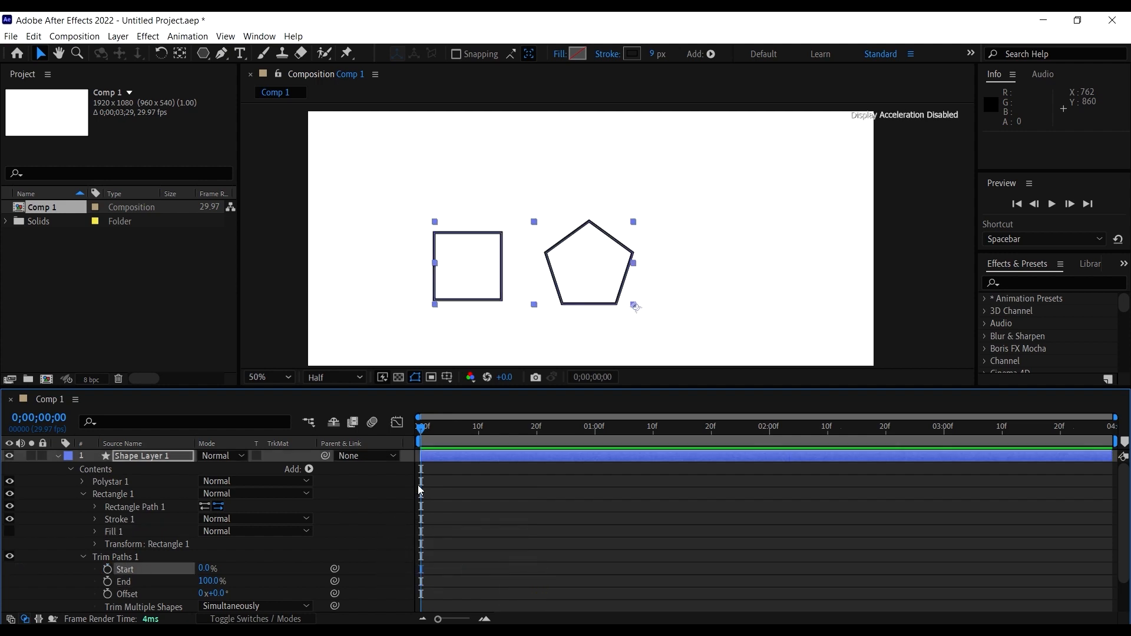
pyautogui.scroll(-2, 118, 554)
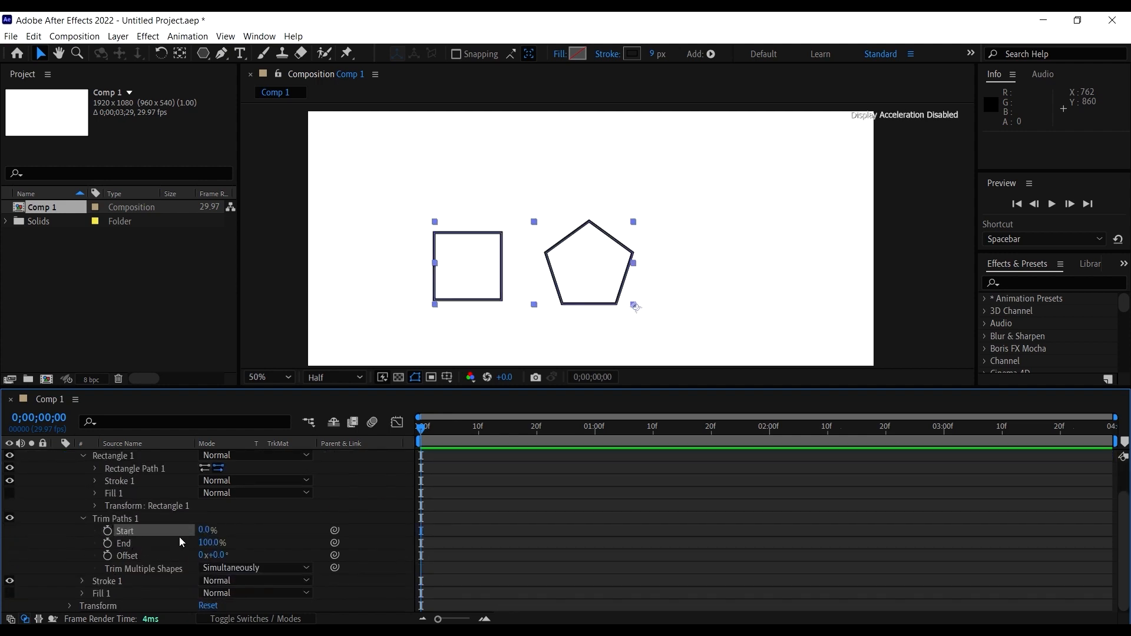
pyautogui.moveTo(203, 534); pyautogui.dragTo(284, 550)
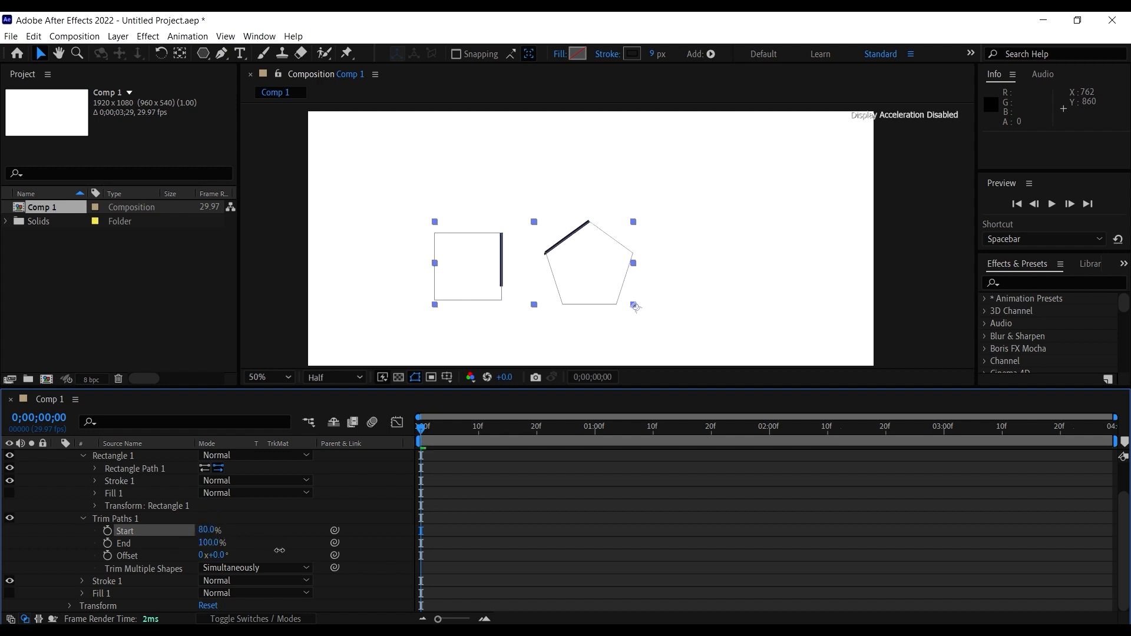
# Move the pentagon horizontally until its trimmed stroke meets the rectangle's right edge, and deselect it
pyautogui.click(586, 260)
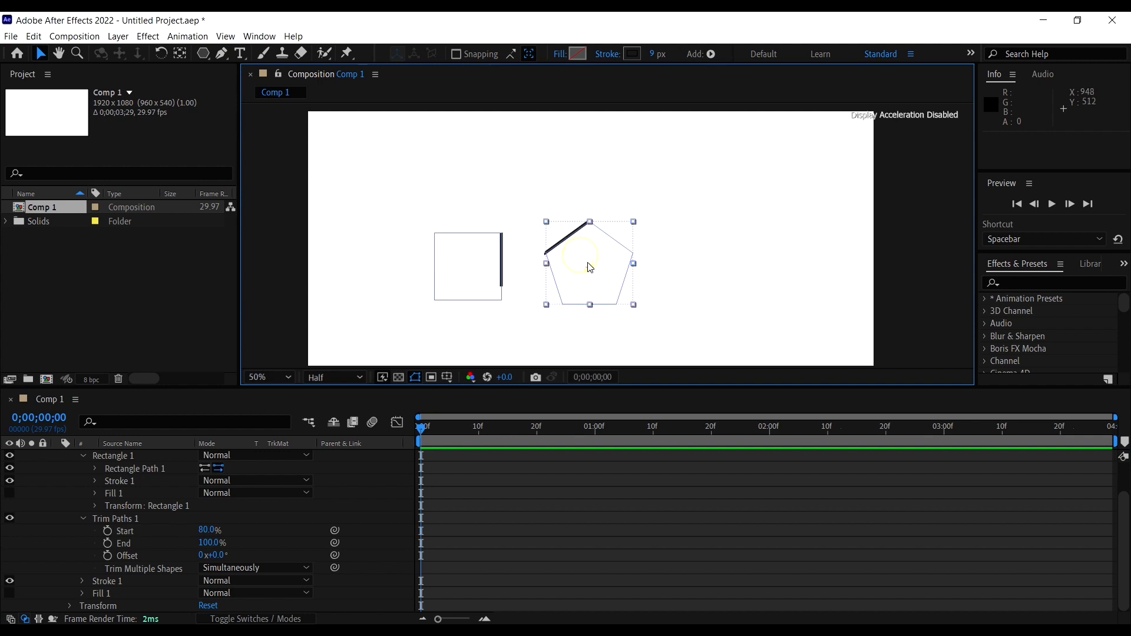
pyautogui.moveTo(571, 260); pyautogui.dragTo(543, 263)
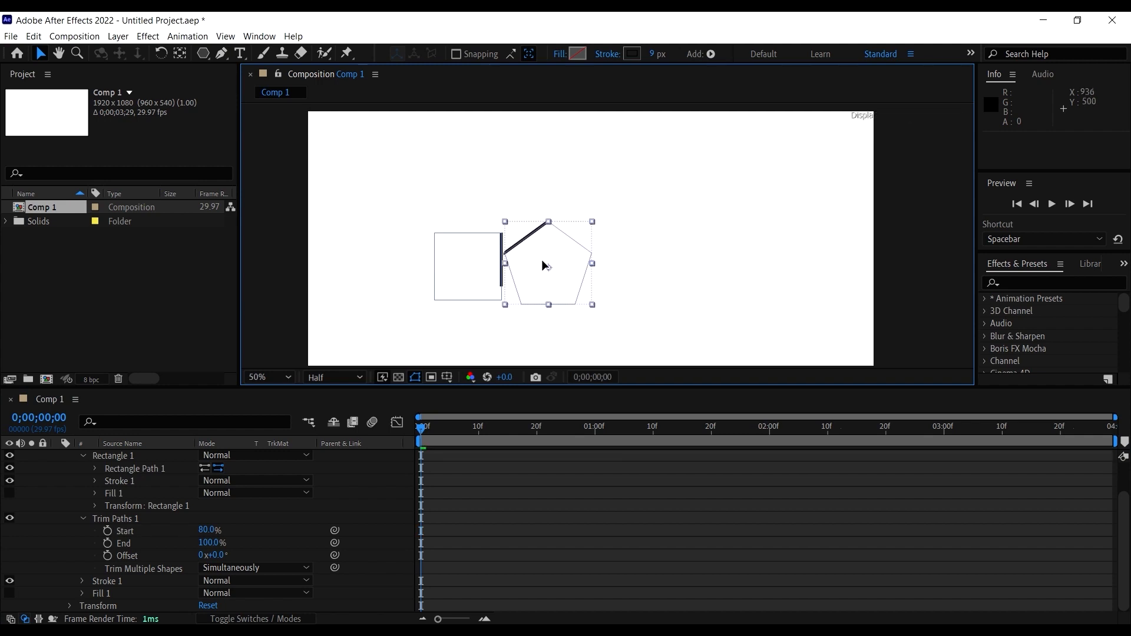
pyautogui.click(623, 270)
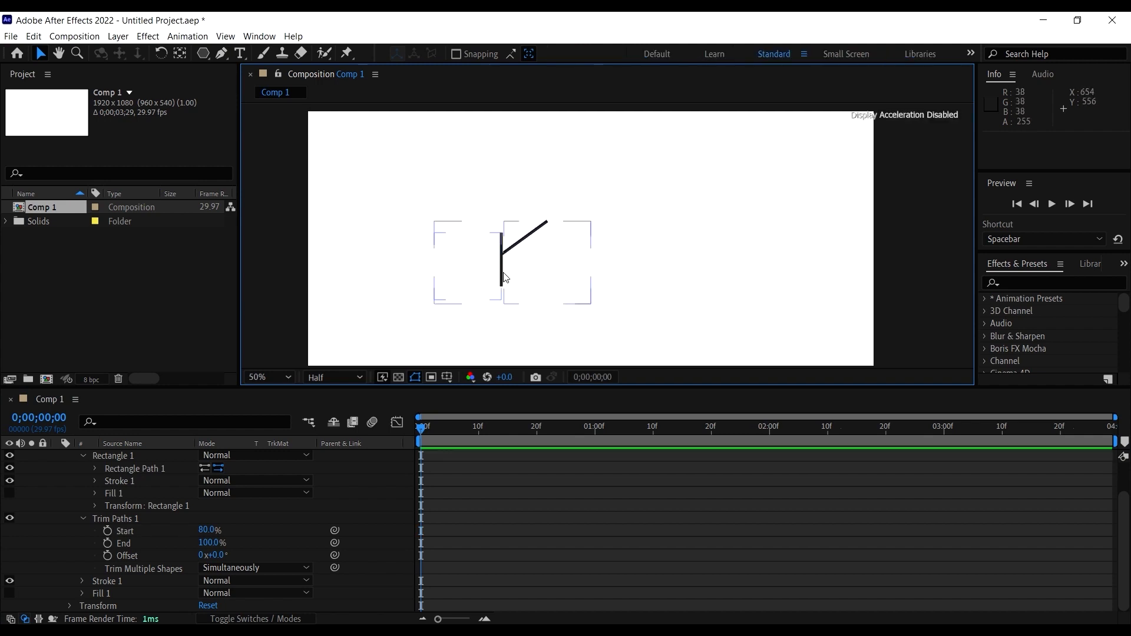
pyautogui.doubleClick(531, 254)
pyautogui.moveTo(535, 263); pyautogui.dragTo(532, 262)
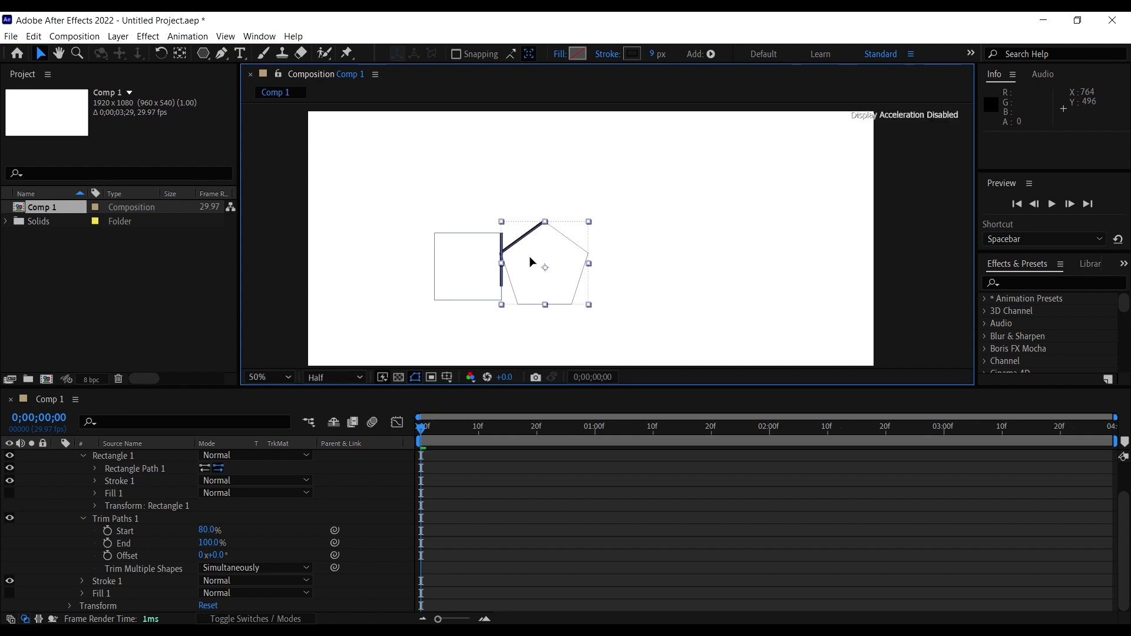
pyautogui.hotkey('ctrl', 'z')
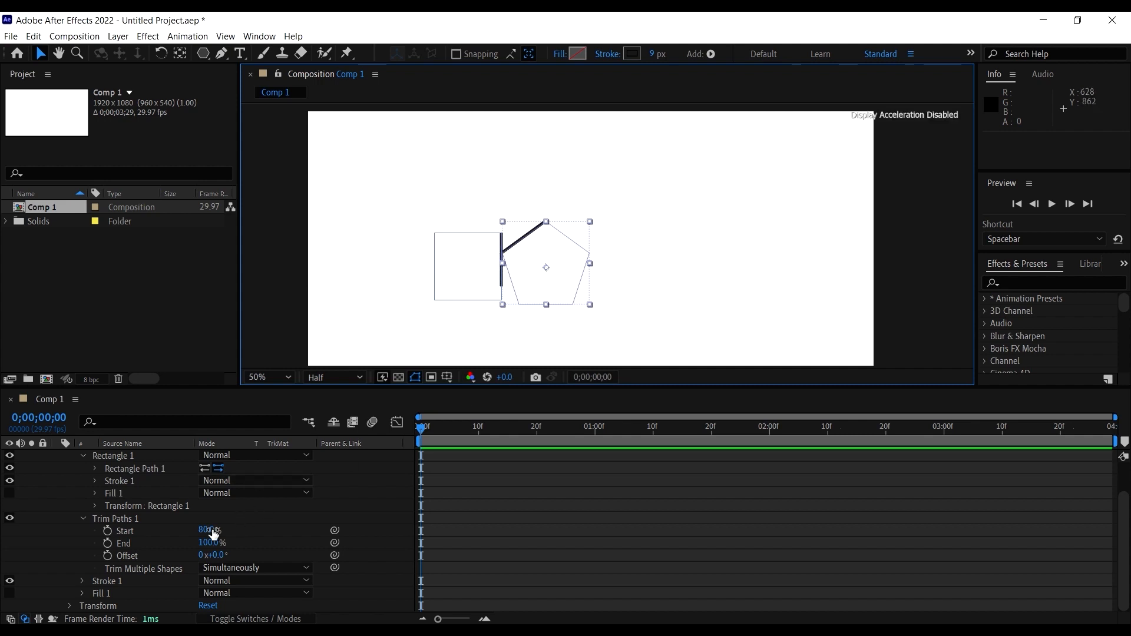
# Try different trim values on both shapes, ending with Trim Paths Start at 99%, End at 87% and Offset at 170°
pyautogui.moveTo(214, 533)
pyautogui.mouseDown()
pyautogui.moveTo(224, 534)
pyautogui.moveTo(192, 534)
pyautogui.moveTo(238, 546)
pyautogui.moveTo(214, 551)
pyautogui.moveTo(319, 555)
pyautogui.moveTo(250, 555)
pyautogui.mouseUp()
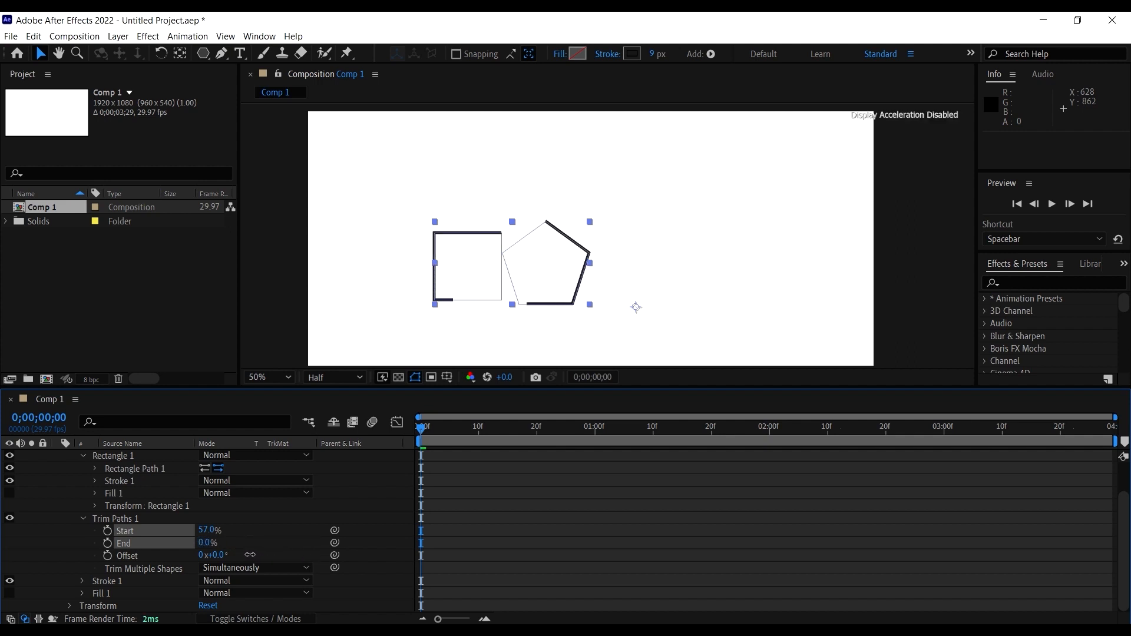
pyautogui.click(368, 201)
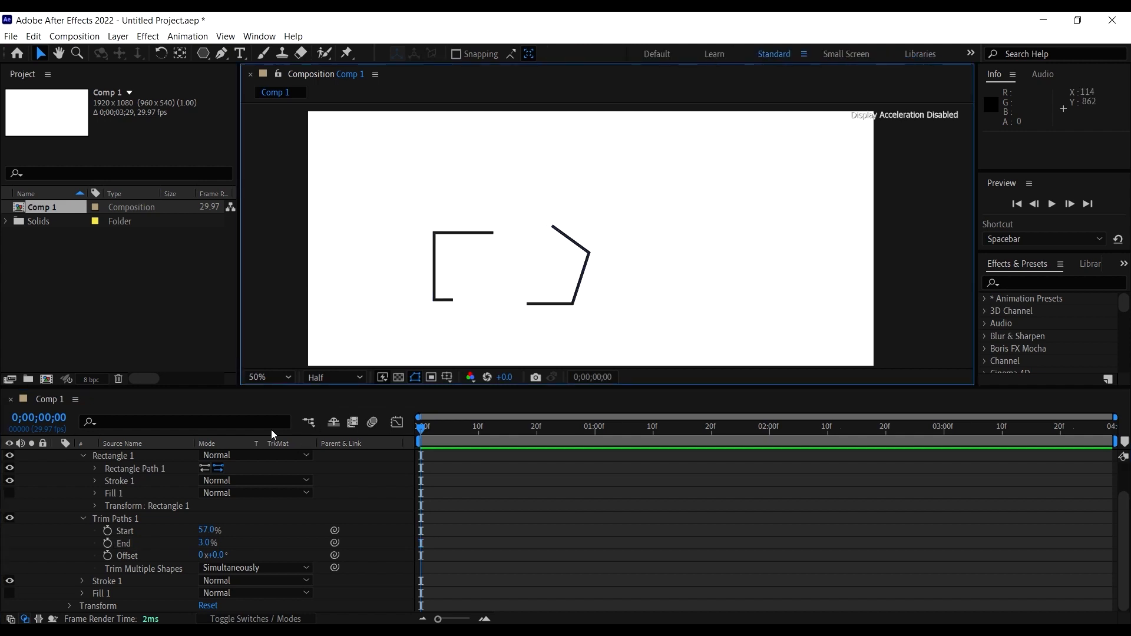
pyautogui.moveTo(208, 530)
pyautogui.mouseDown()
pyautogui.moveTo(268, 555)
pyautogui.moveTo(204, 553)
pyautogui.moveTo(196, 571)
pyautogui.moveTo(219, 554)
pyautogui.moveTo(374, 568)
pyautogui.moveTo(462, 548)
pyautogui.moveTo(633, 545)
pyautogui.moveTo(566, 556)
pyautogui.moveTo(209, 555)
pyautogui.moveTo(209, 545)
pyautogui.moveTo(267, 552)
pyautogui.mouseUp()
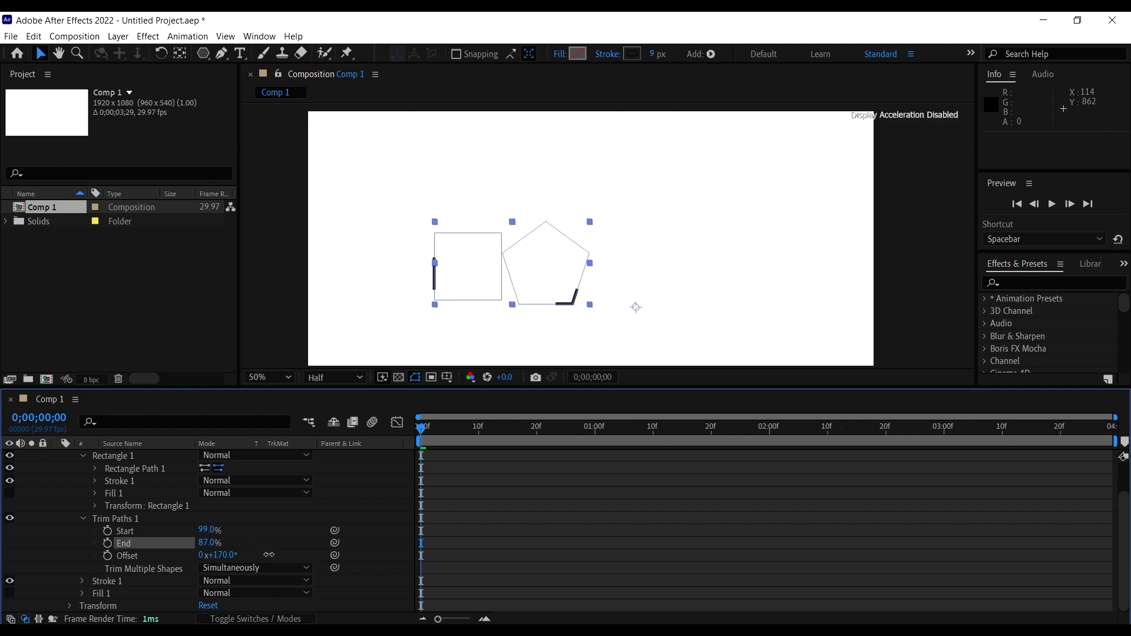
# Trim the shapes Individually and set Trim Paths End to 67%
pyautogui.click(217, 569)
pyautogui.click(257, 596)
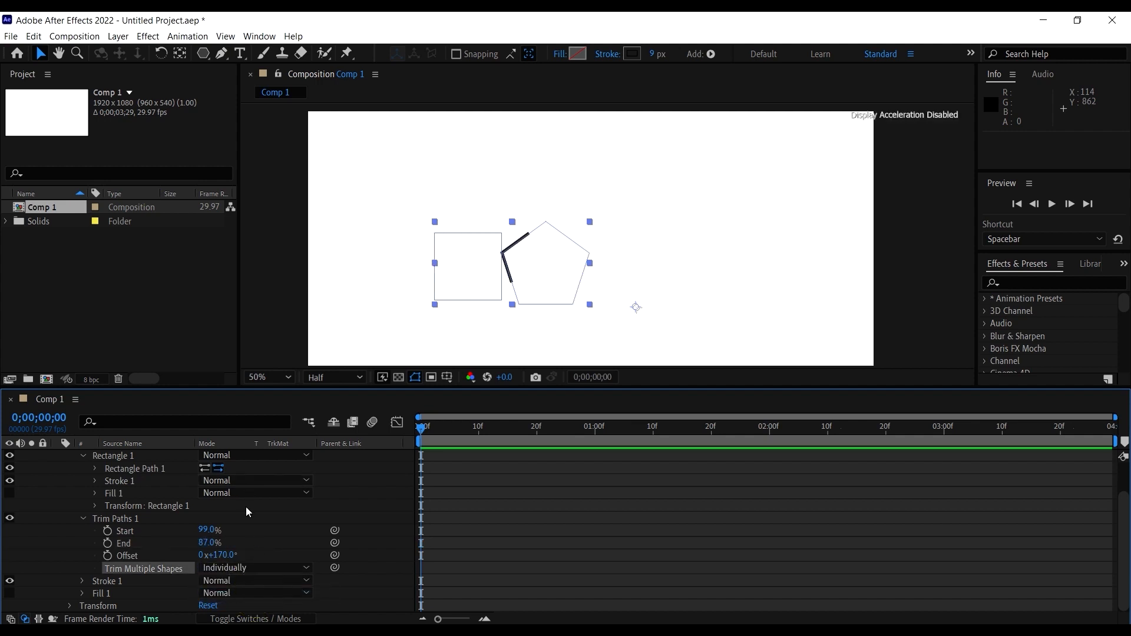
pyautogui.click(207, 543)
pyautogui.write('67')
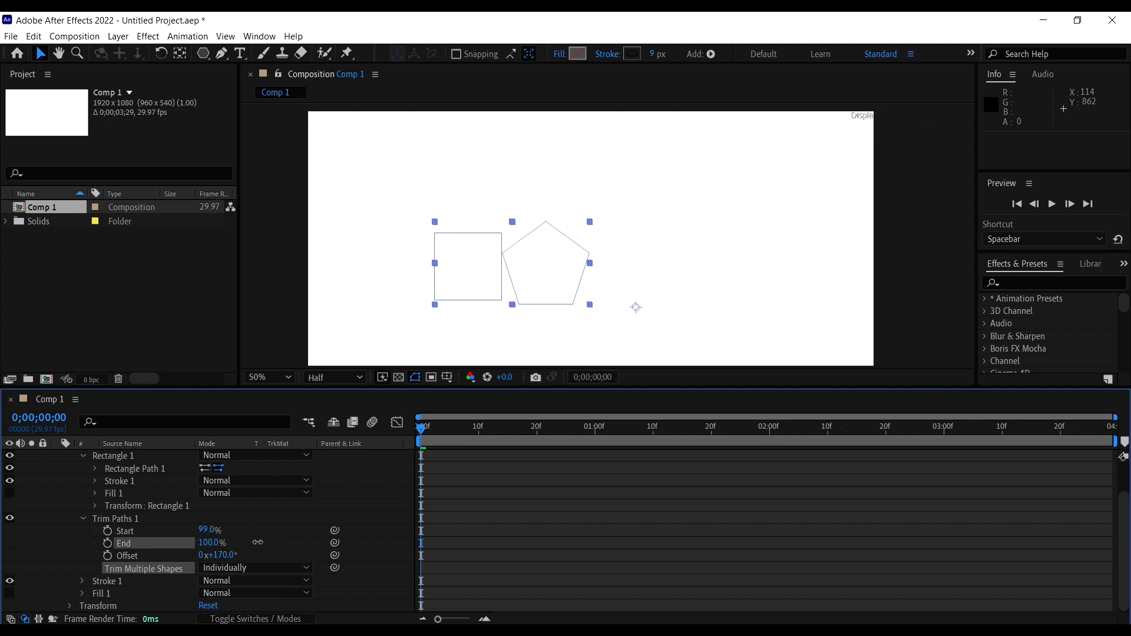
pyautogui.press('Return')
# Switch Trim Multiple Shapes back to Simultaneously
pyautogui.click(254, 568)
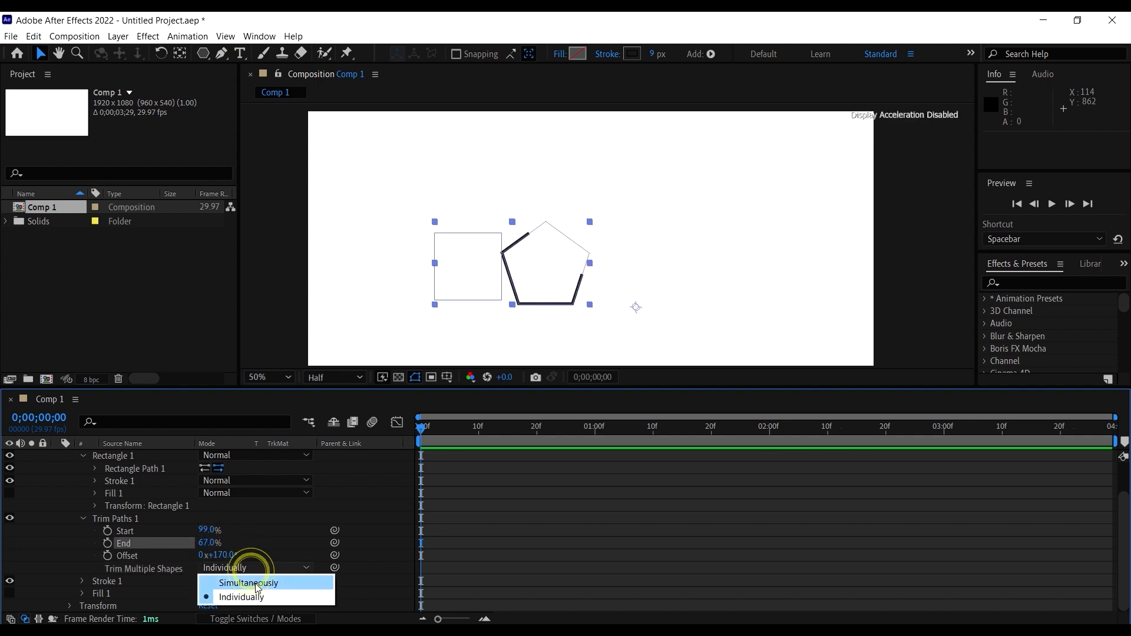
pyautogui.click(250, 581)
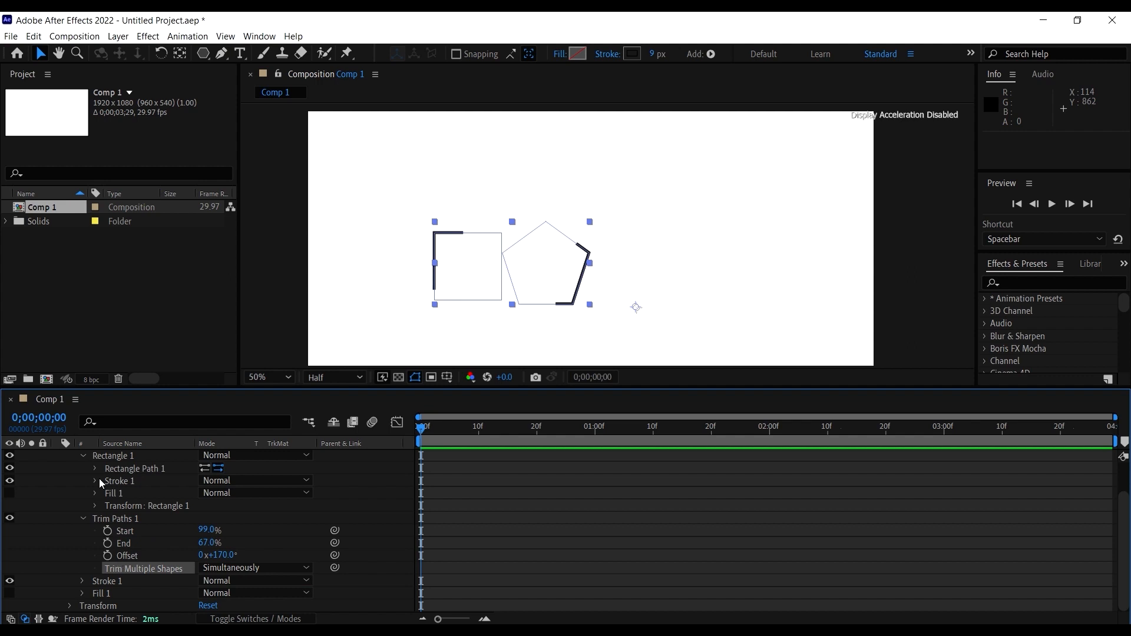
pyautogui.scroll(2, 99, 479)
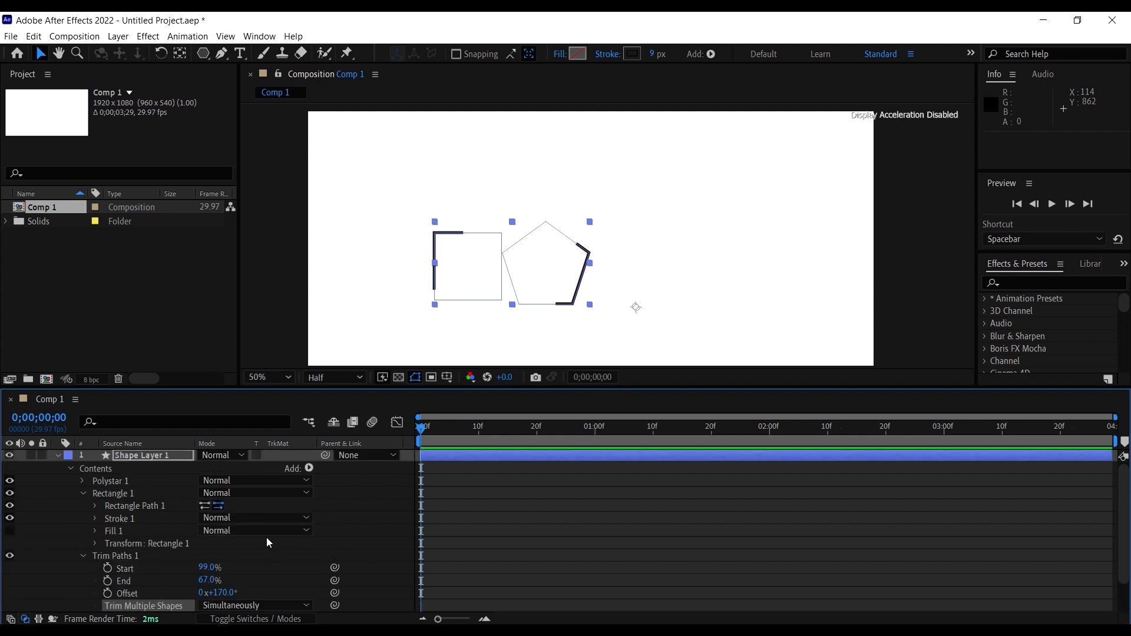
pyautogui.scroll(-2, 266, 538)
# Keyframe Trim Paths Start from 80% at the first frame to 100% at frame 14, and preview the animation
pyautogui.moveTo(208, 531); pyautogui.dragTo(162, 539)
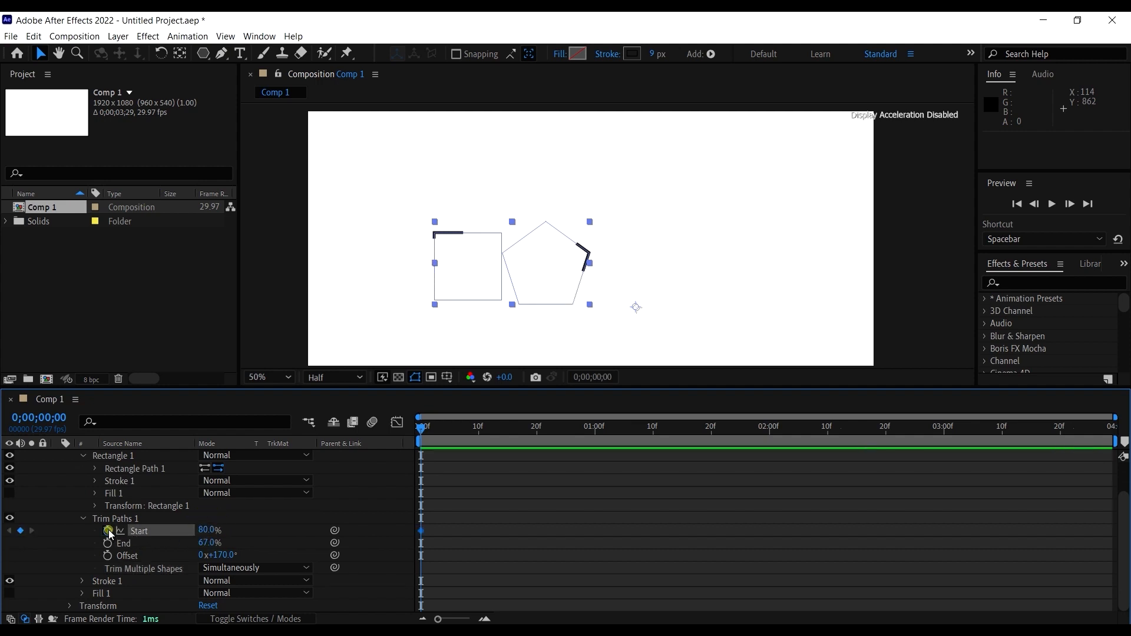
pyautogui.click(504, 439)
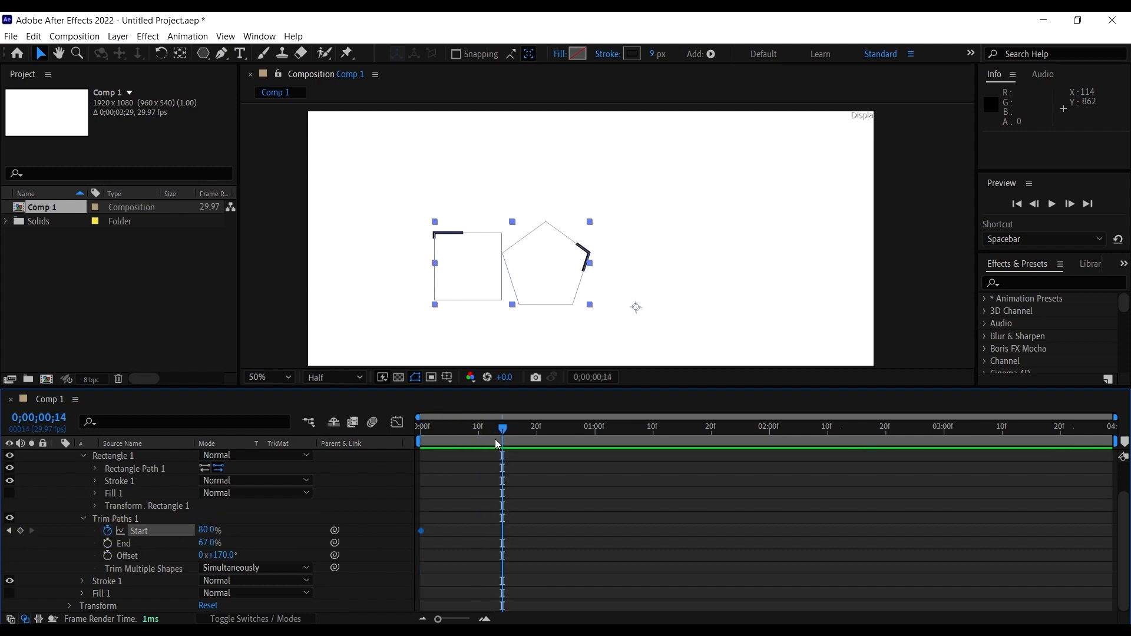
pyautogui.click(207, 530)
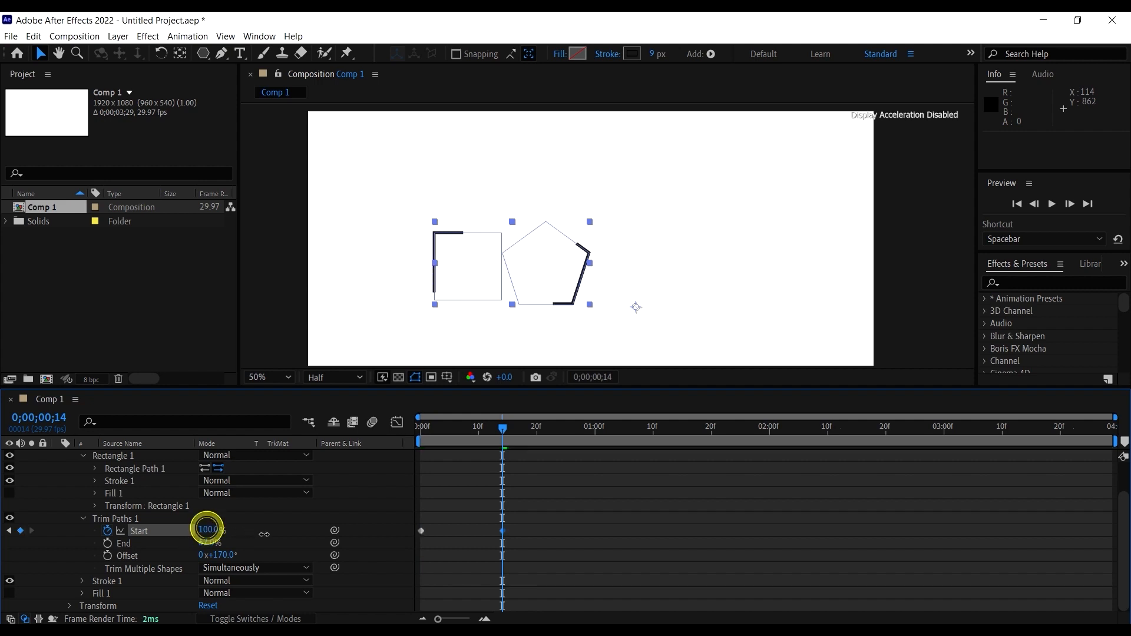
pyautogui.write('100')
pyautogui.press('Return')
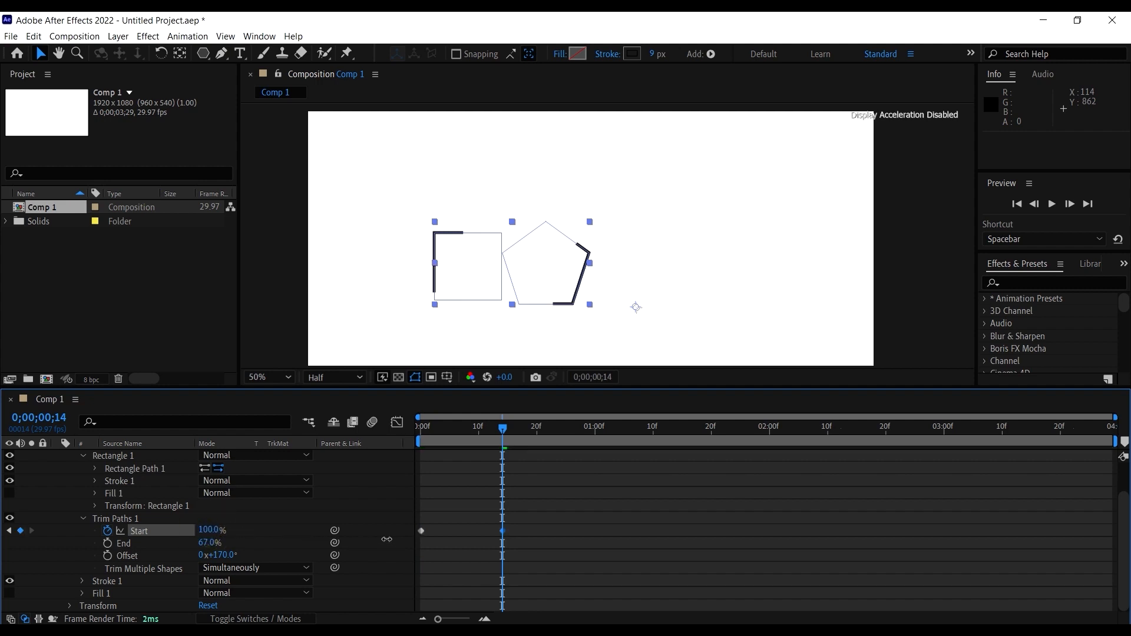
pyautogui.moveTo(471, 434); pyautogui.dragTo(390, 462)
pyautogui.press('space')
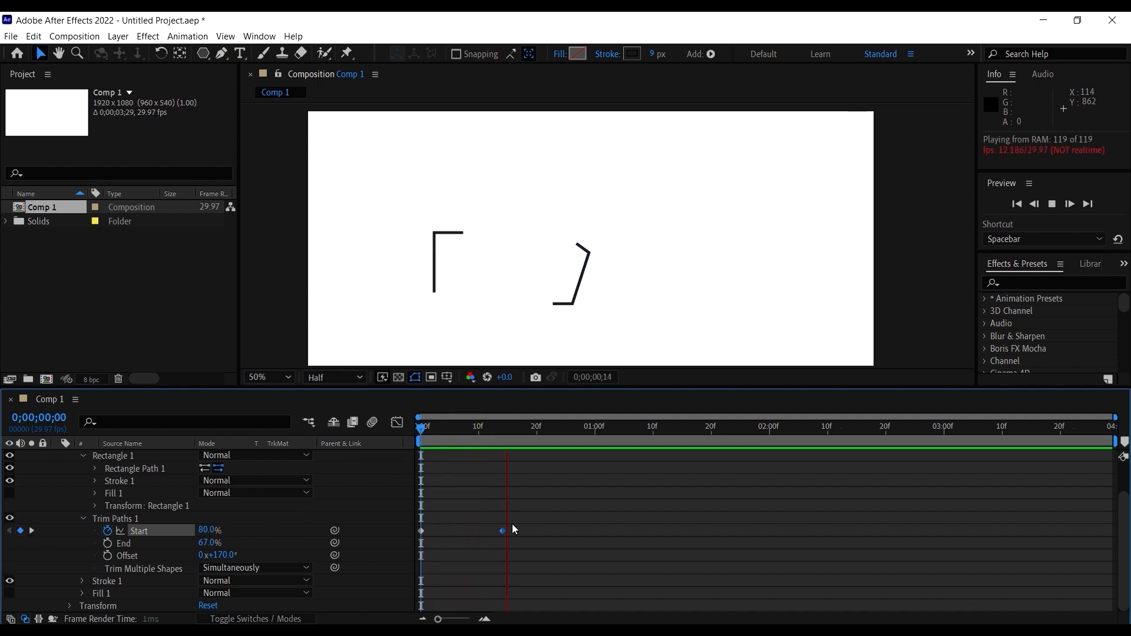
pyautogui.press('space')
# Keyframe Trim Paths End from 67% at the first frame to 87% at frame 14
pyautogui.moveTo(535, 443)
pyautogui.mouseDown()
pyautogui.moveTo(387, 455)
pyautogui.moveTo(226, 498)
pyautogui.mouseUp()
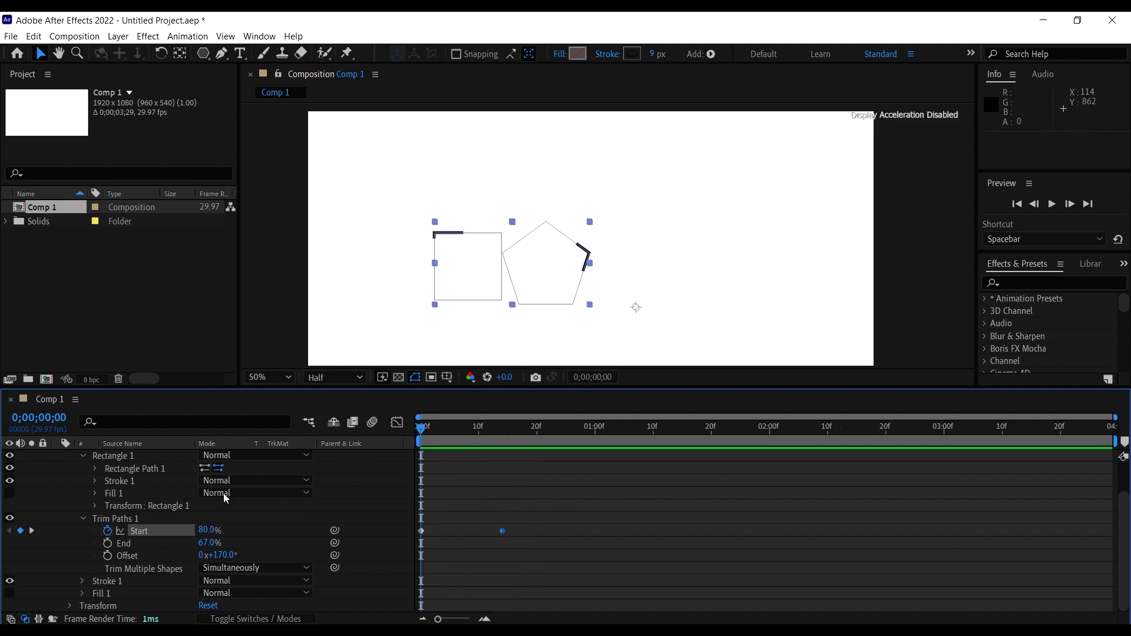
pyautogui.click(109, 543)
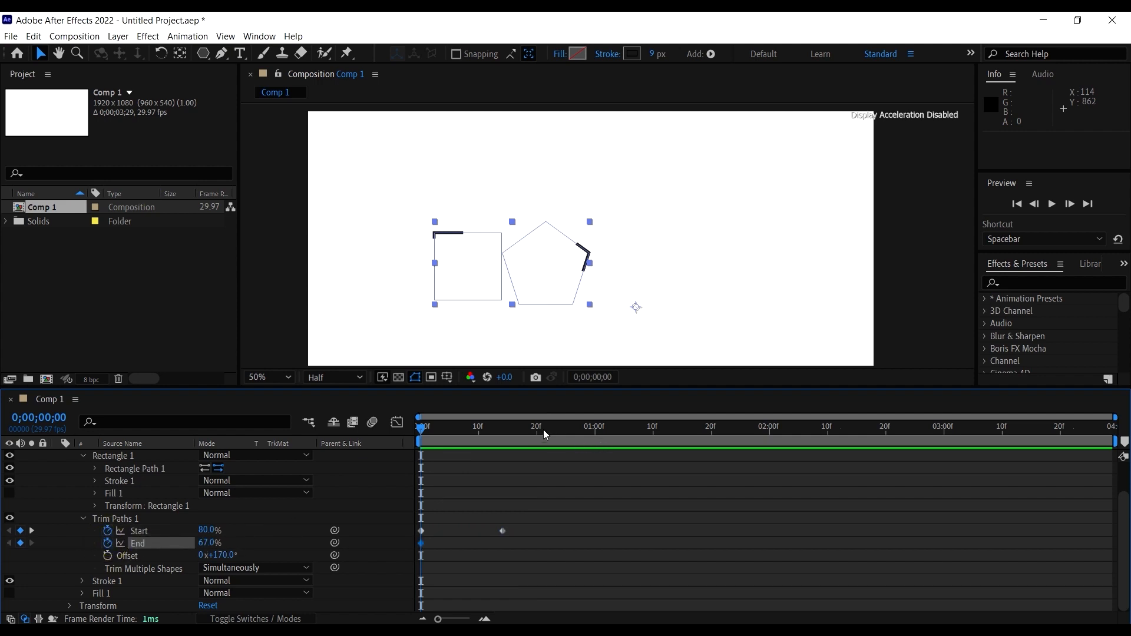
pyautogui.moveTo(472, 435); pyautogui.dragTo(501, 446)
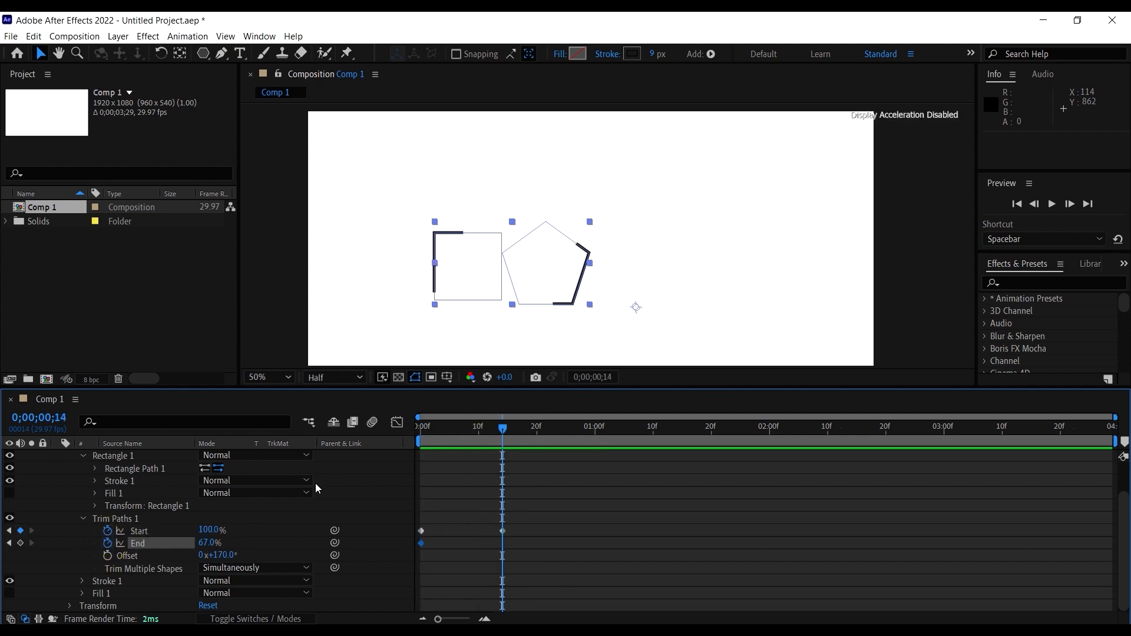
pyautogui.moveTo(204, 552); pyautogui.dragTo(242, 553)
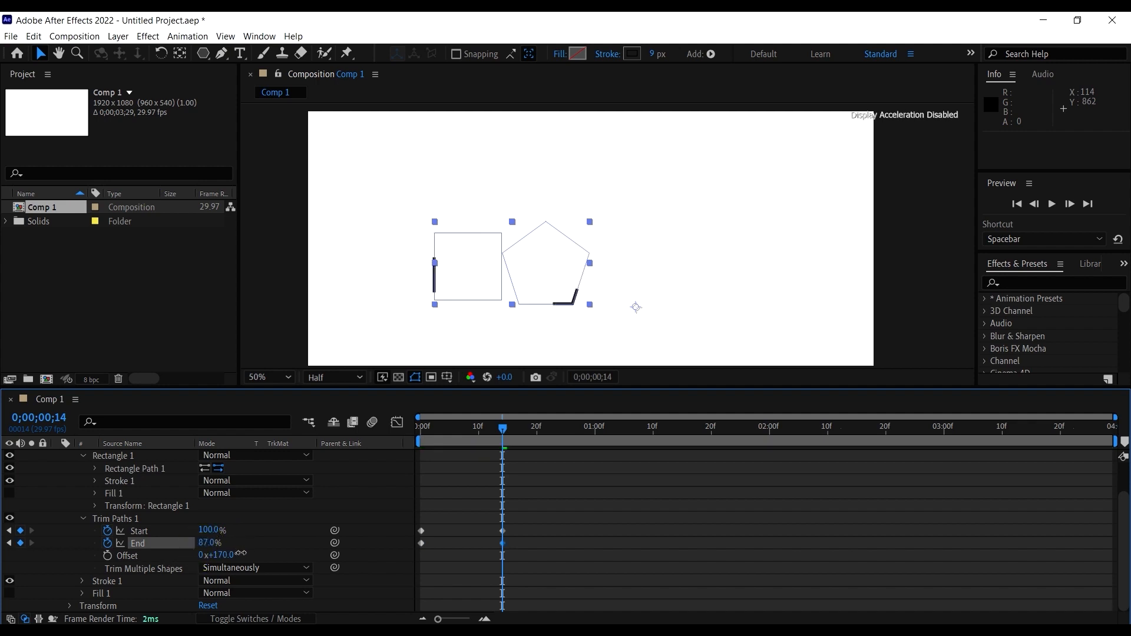
# Keyframe Trim Paths Offset from 170° at the first frame to 1x+56° at frame 14
pyautogui.moveTo(454, 442); pyautogui.dragTo(401, 437)
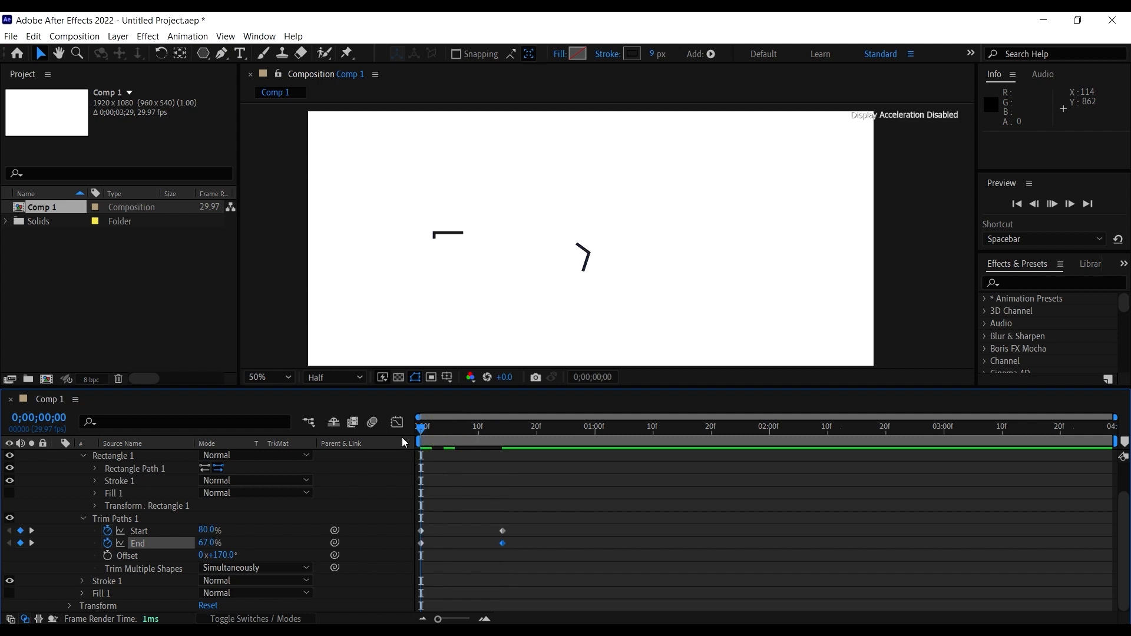
pyautogui.click(106, 556)
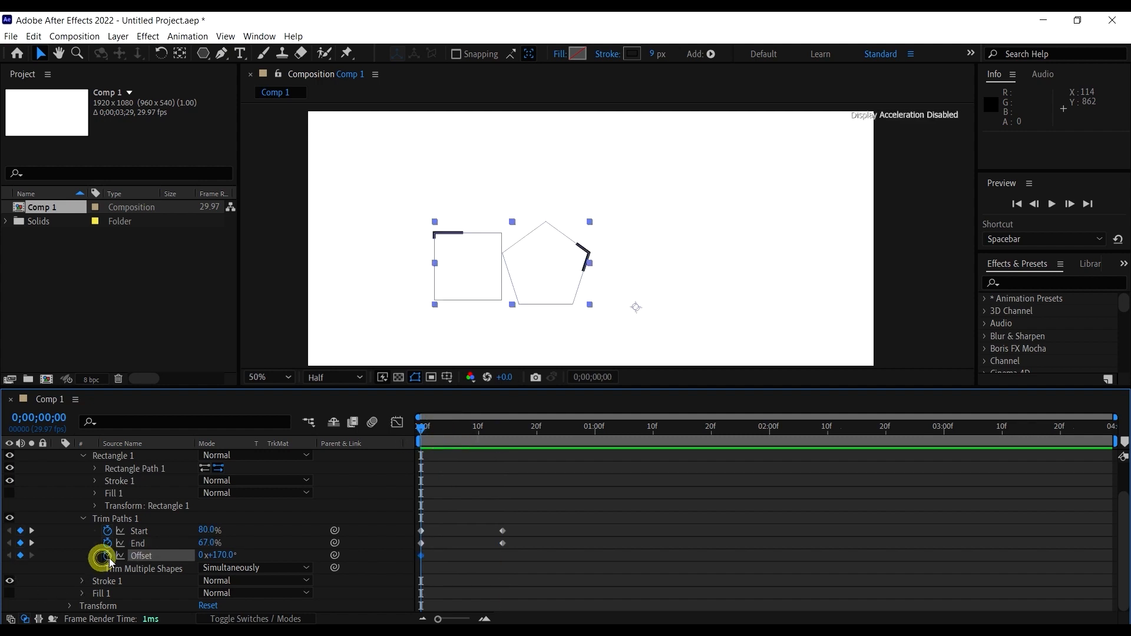
pyautogui.moveTo(481, 430); pyautogui.dragTo(501, 436)
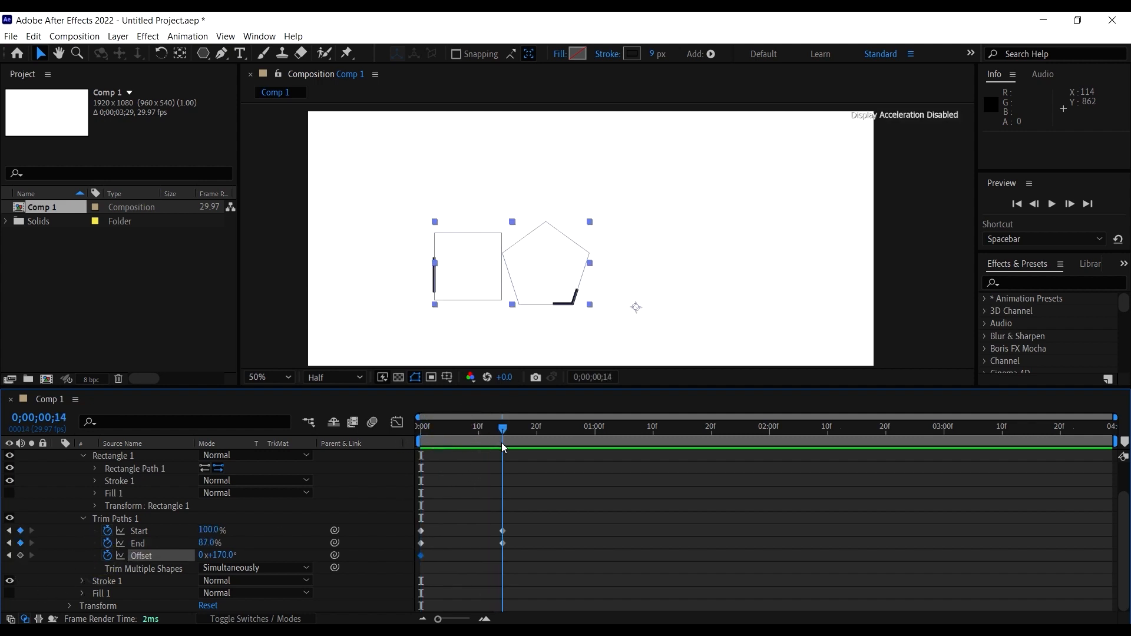
pyautogui.moveTo(210, 558); pyautogui.dragTo(393, 553)
# Apply Easy Ease to all Start, End and Offset keyframes of Trim Paths
pyautogui.moveTo(570, 495); pyautogui.dragTo(427, 588)
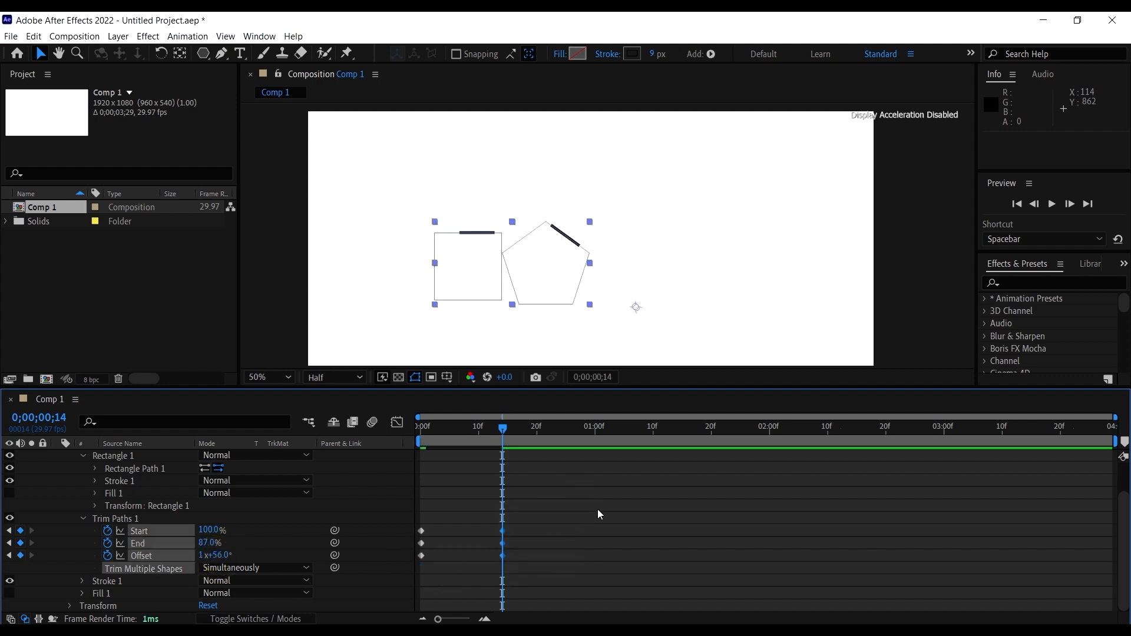
pyautogui.moveTo(575, 505); pyautogui.dragTo(422, 561)
pyautogui.rightClick(422, 557)
pyautogui.moveTo(493, 552)
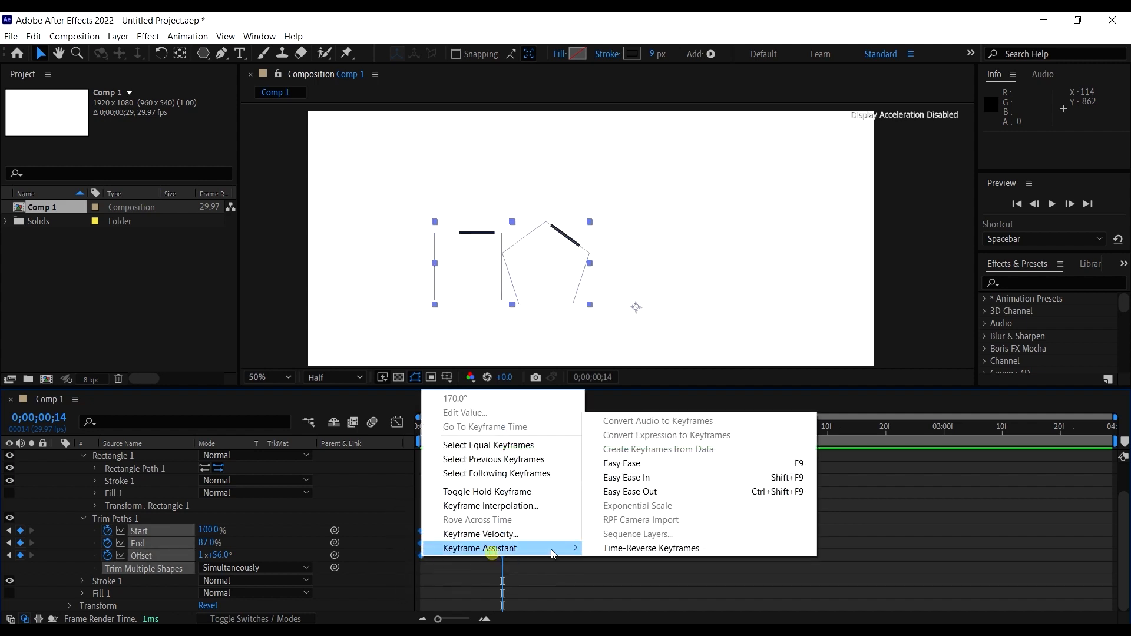
pyautogui.click(638, 464)
# Shift the two Offset keyframes to about frames 3 and 17, and preview the animation from the first frame
pyautogui.moveTo(570, 554); pyautogui.dragTo(439, 558)
pyautogui.click(460, 419)
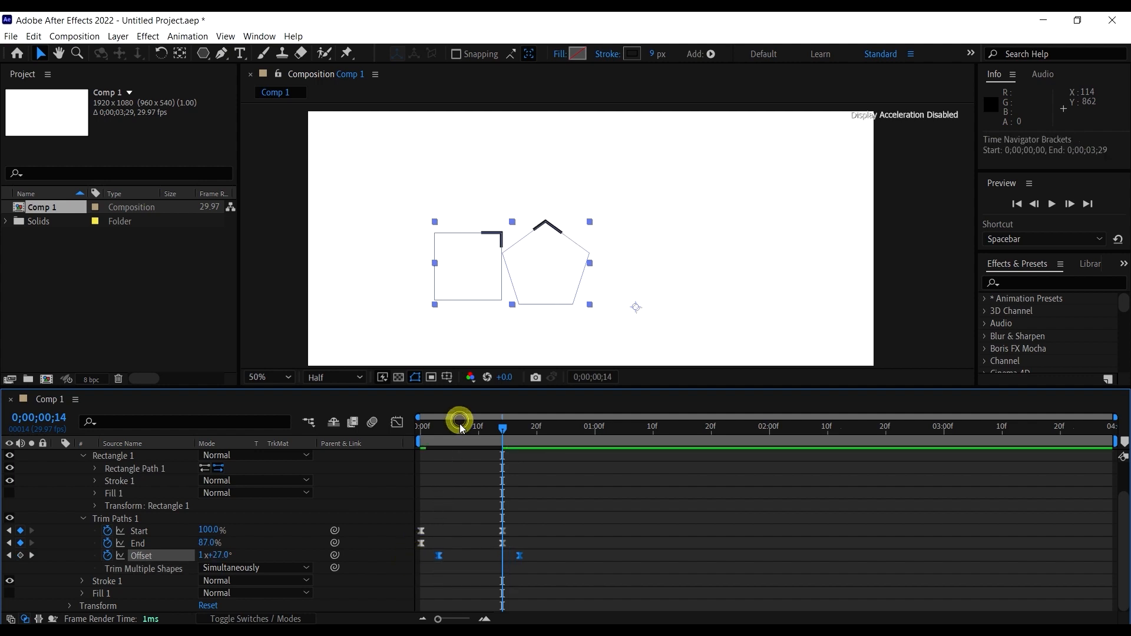
pyautogui.moveTo(456, 427); pyautogui.dragTo(391, 430)
pyautogui.press('space')
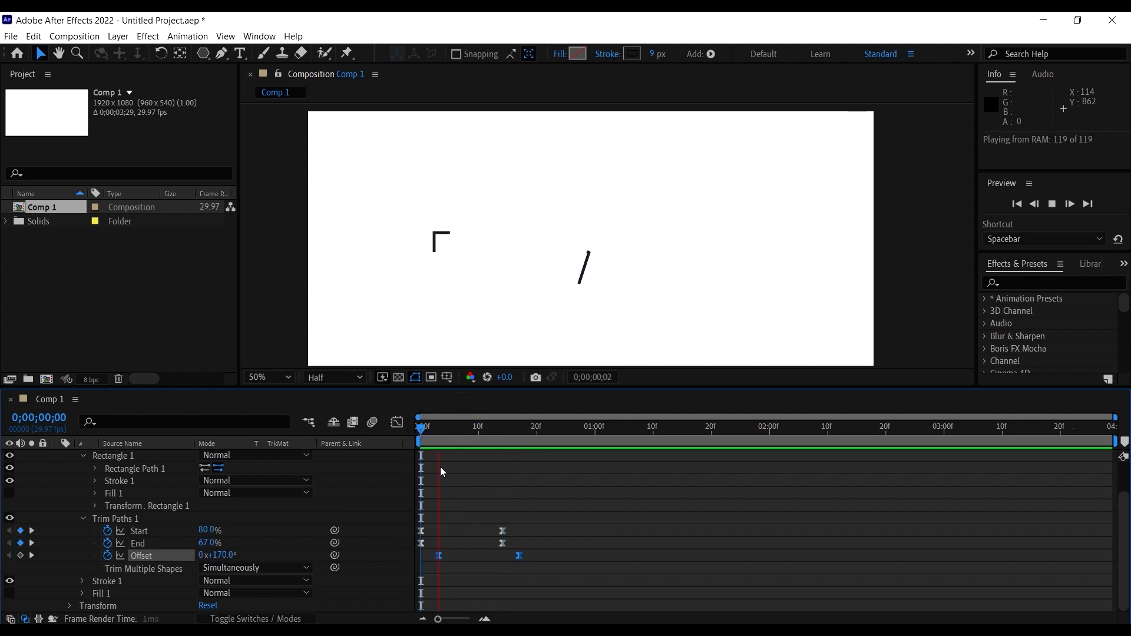
pyautogui.press('space')
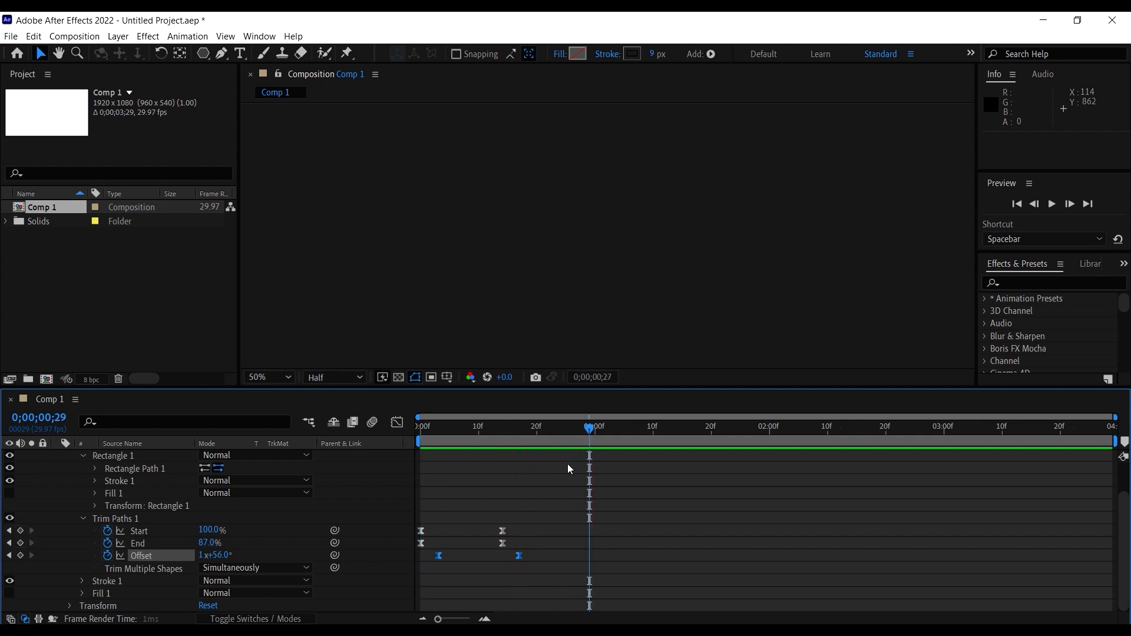
# Move the two Start keyframes to about frames 5 and 25, and preview the animation from the first frame
pyautogui.moveTo(507, 432); pyautogui.dragTo(410, 457)
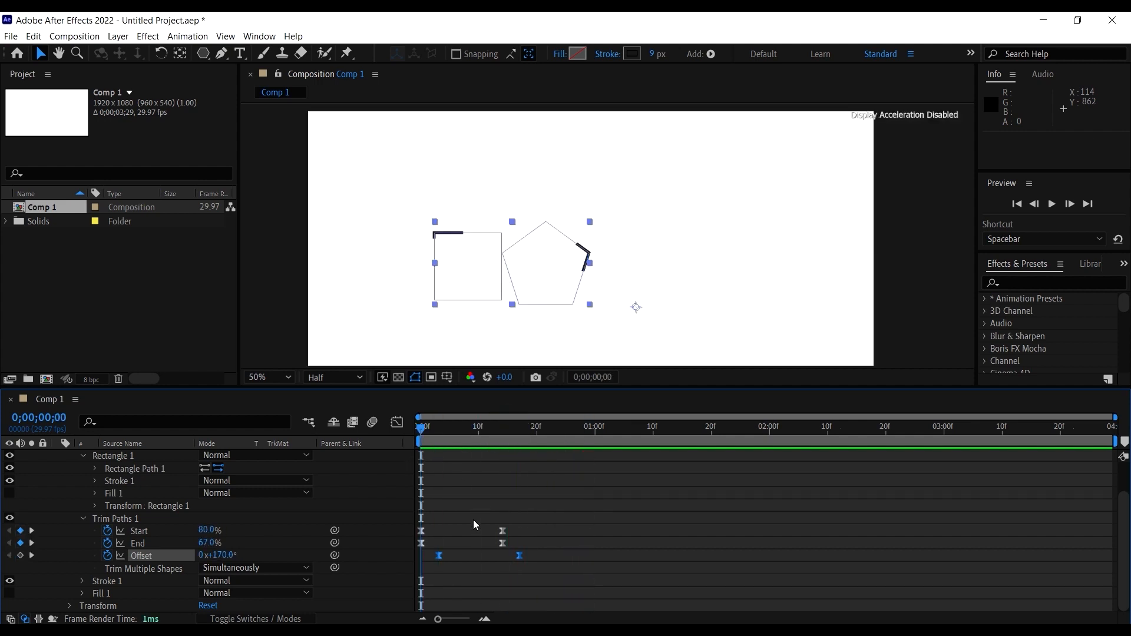
pyautogui.moveTo(424, 531); pyautogui.dragTo(565, 532)
pyautogui.press('space')
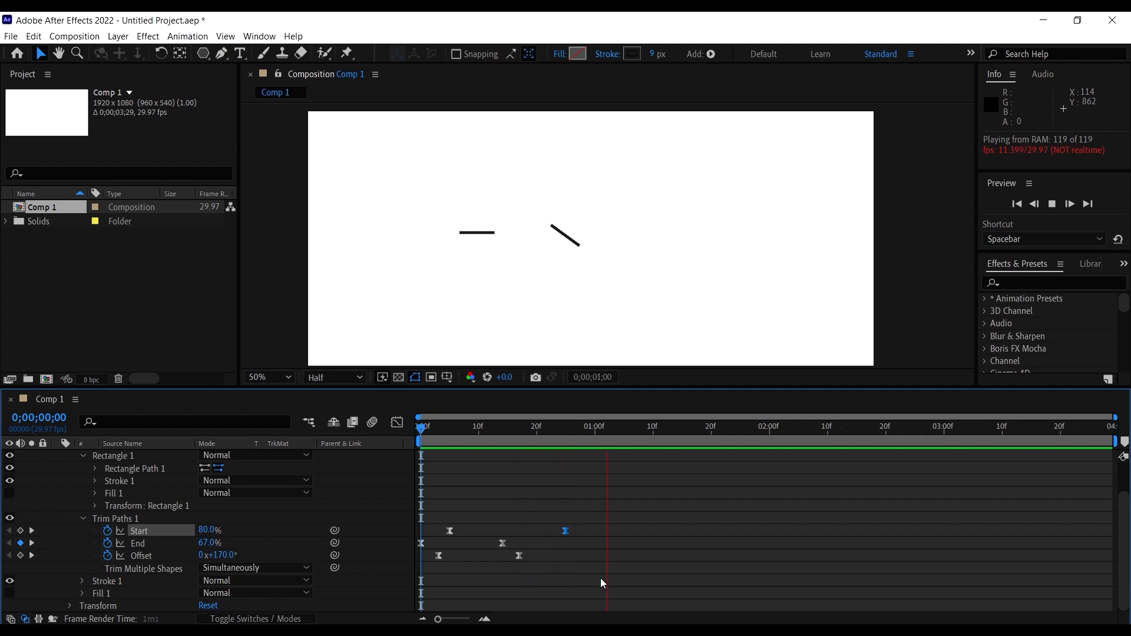
# Select the Start, End and Offset keyframes and display their speed graph in the Graph Editor
pyautogui.moveTo(599, 578); pyautogui.dragTo(426, 494)
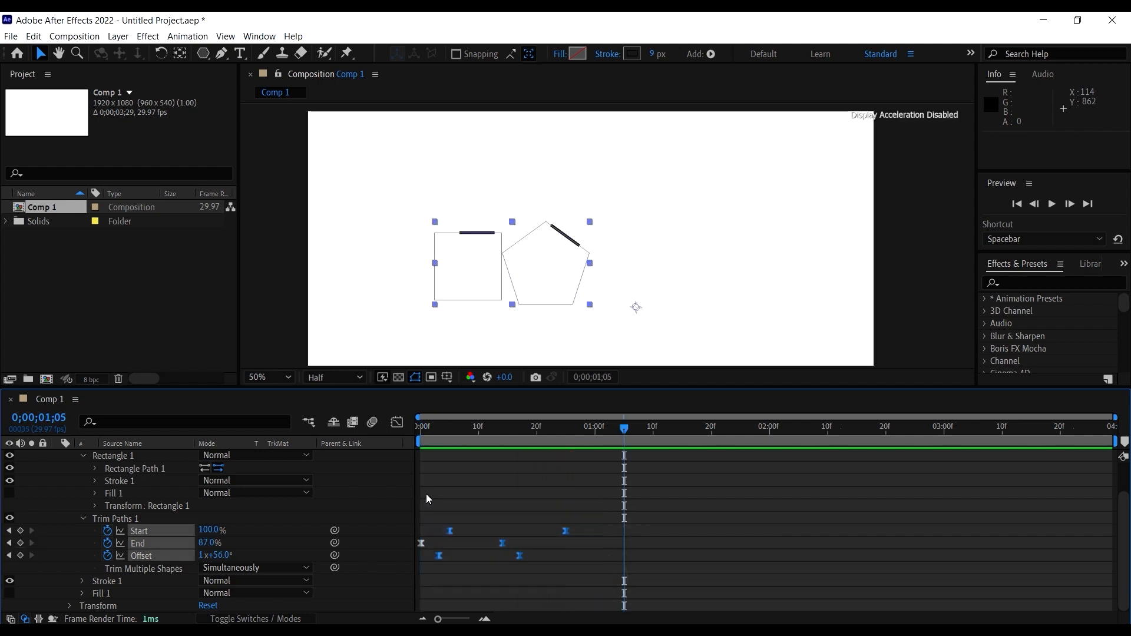
pyautogui.click(394, 423)
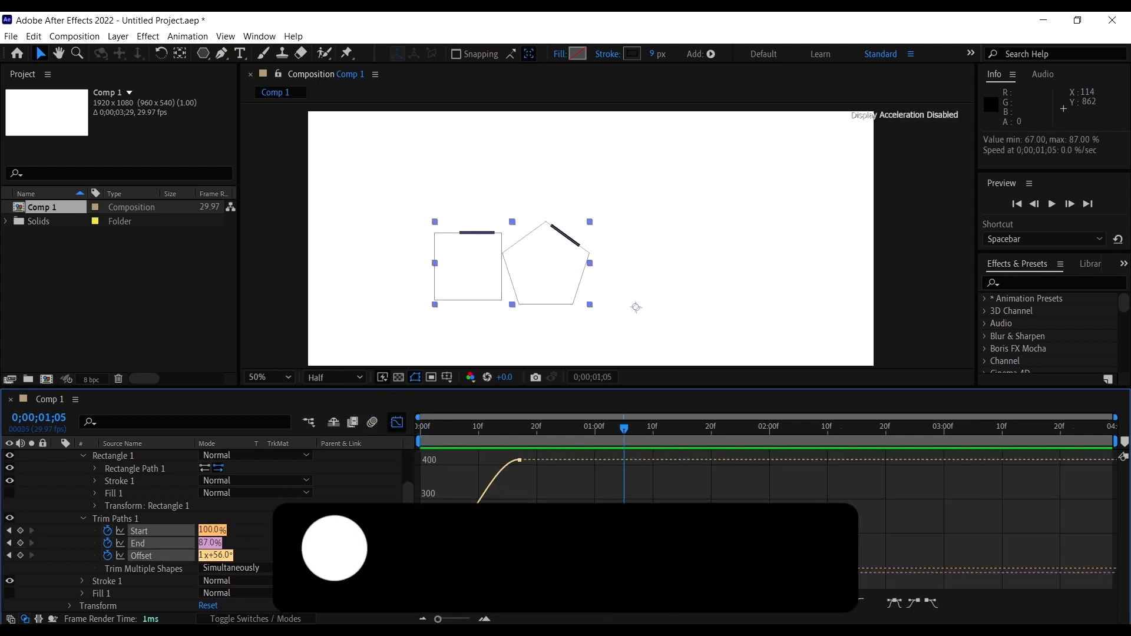
pyautogui.rightClick(570, 494)
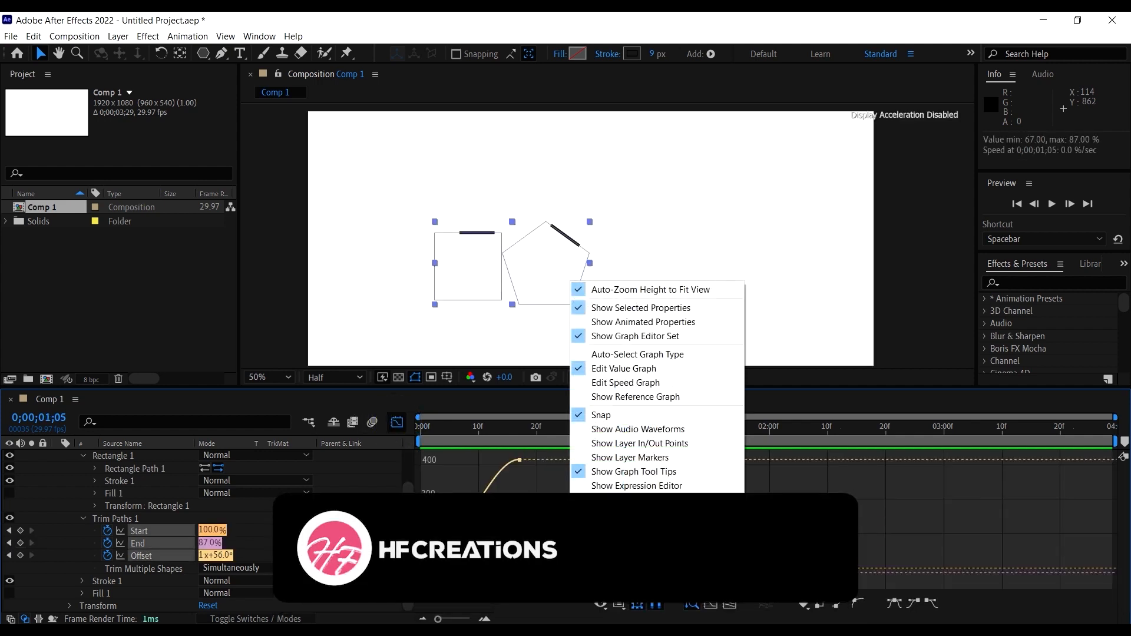
pyautogui.click(627, 383)
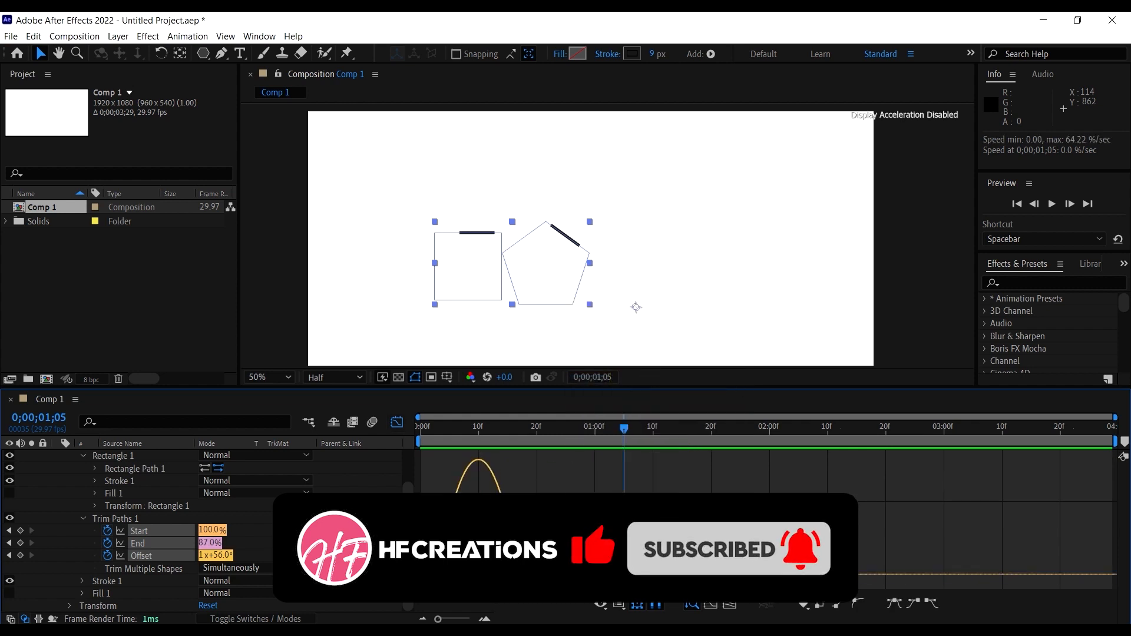
# Stretch the ending keyframes' ease handles toward the start so the speed peaks early, and preview the animation from the first frame
pyautogui.moveTo(493, 578); pyautogui.dragTo(451, 578)
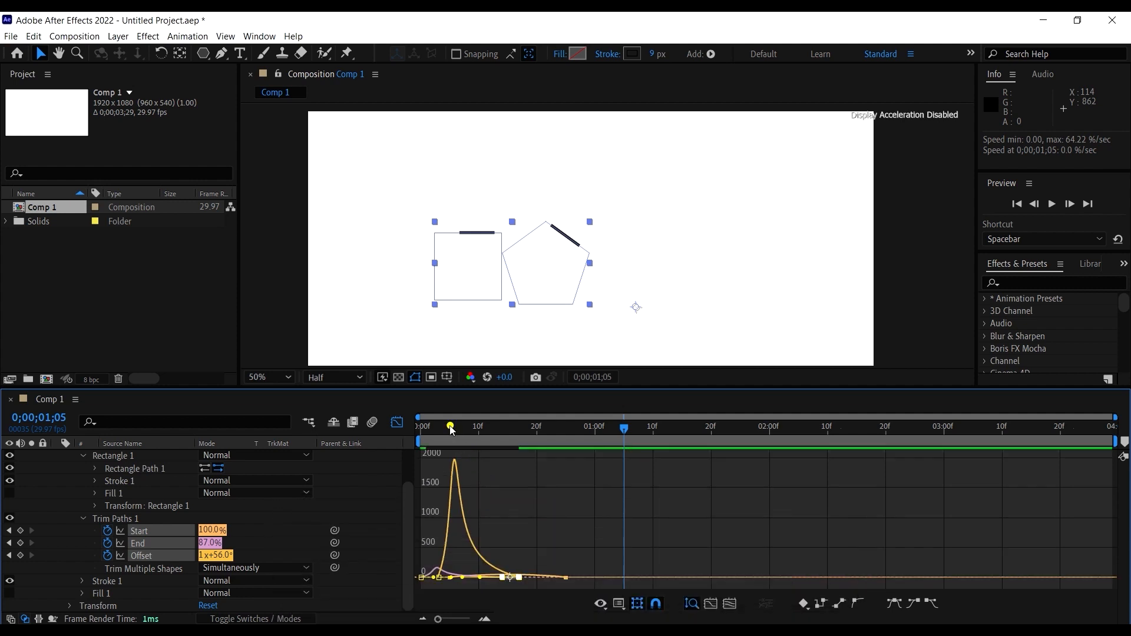
pyautogui.moveTo(453, 431); pyautogui.dragTo(363, 427)
pyautogui.press('space')
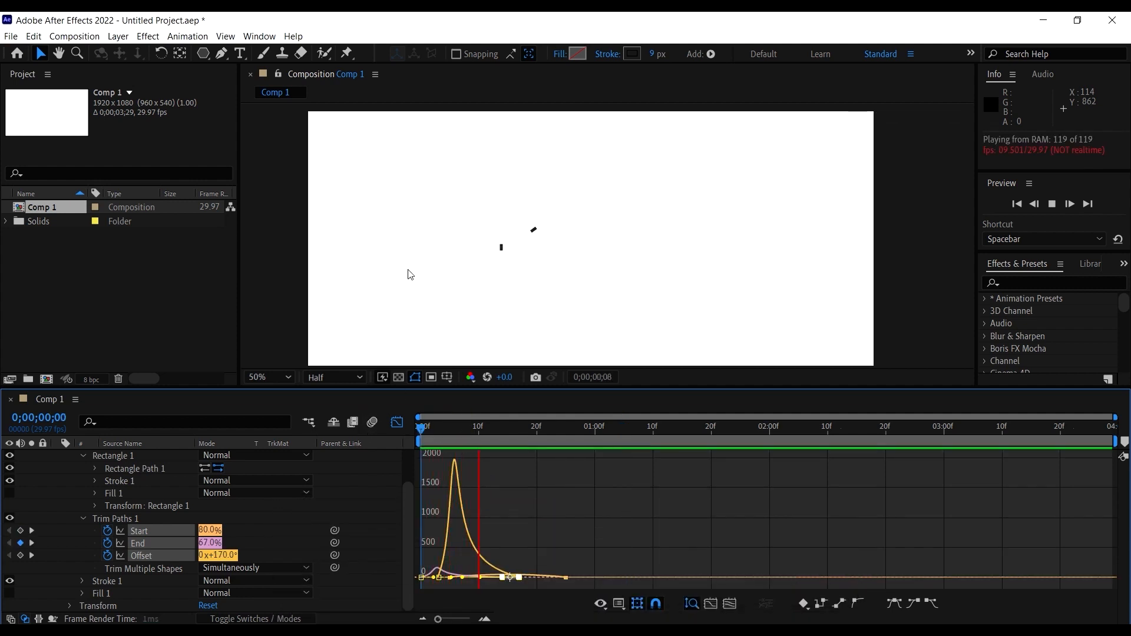
# Stop the preview, return from the Graph Editor to the keyframe view, and collapse the Trim Paths, shape and Contents groups of Shape Layer 1
pyautogui.press('space')
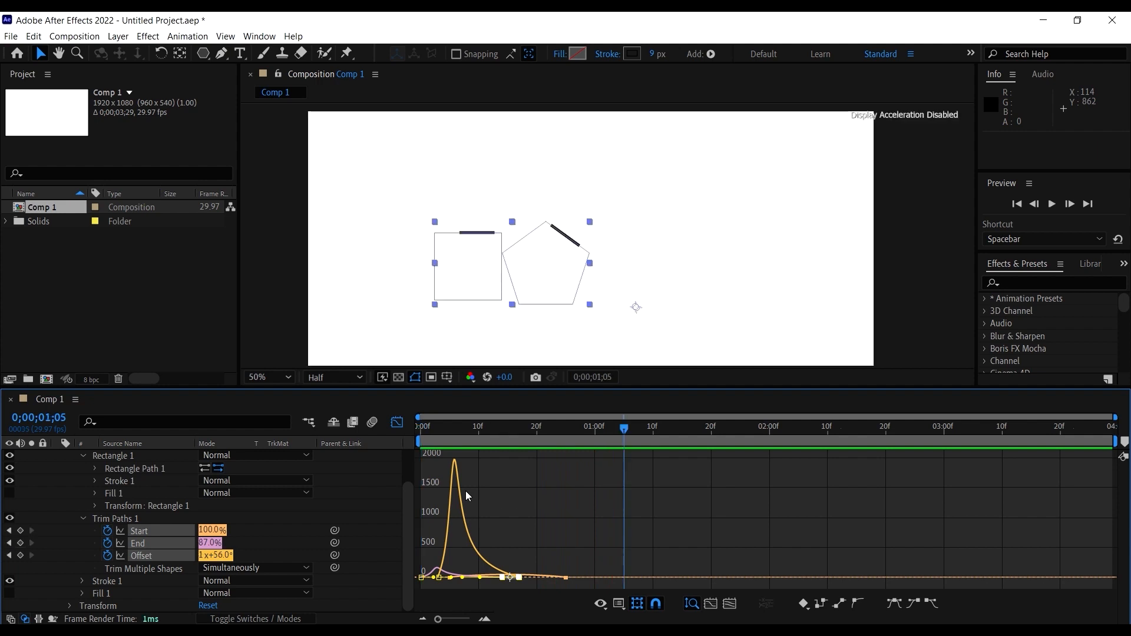
pyautogui.click(401, 421)
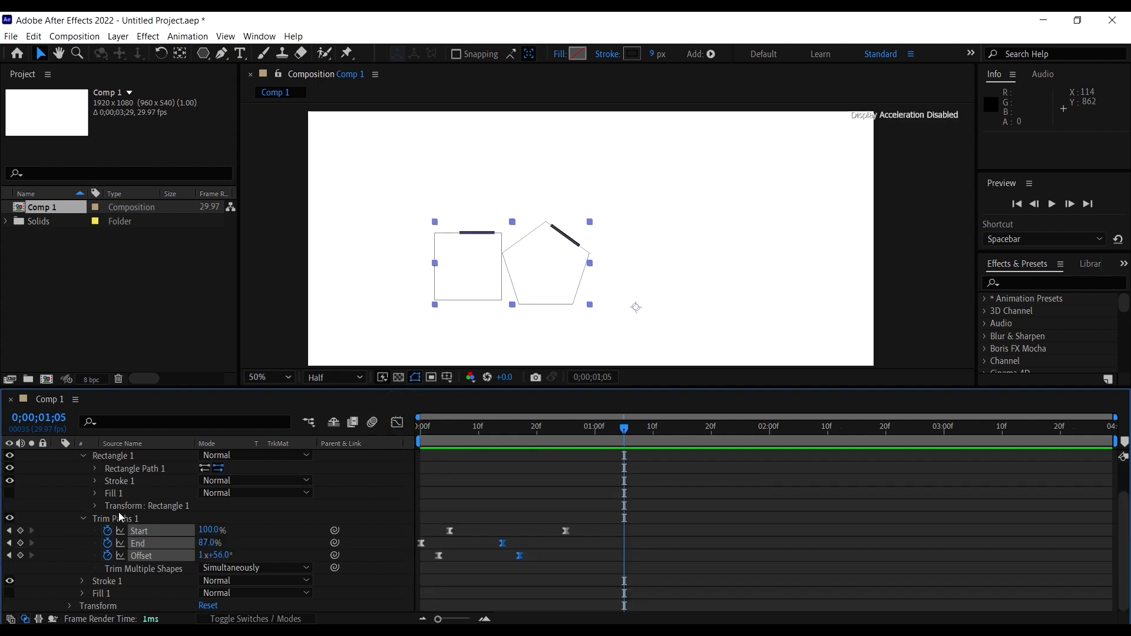
pyautogui.click(93, 523)
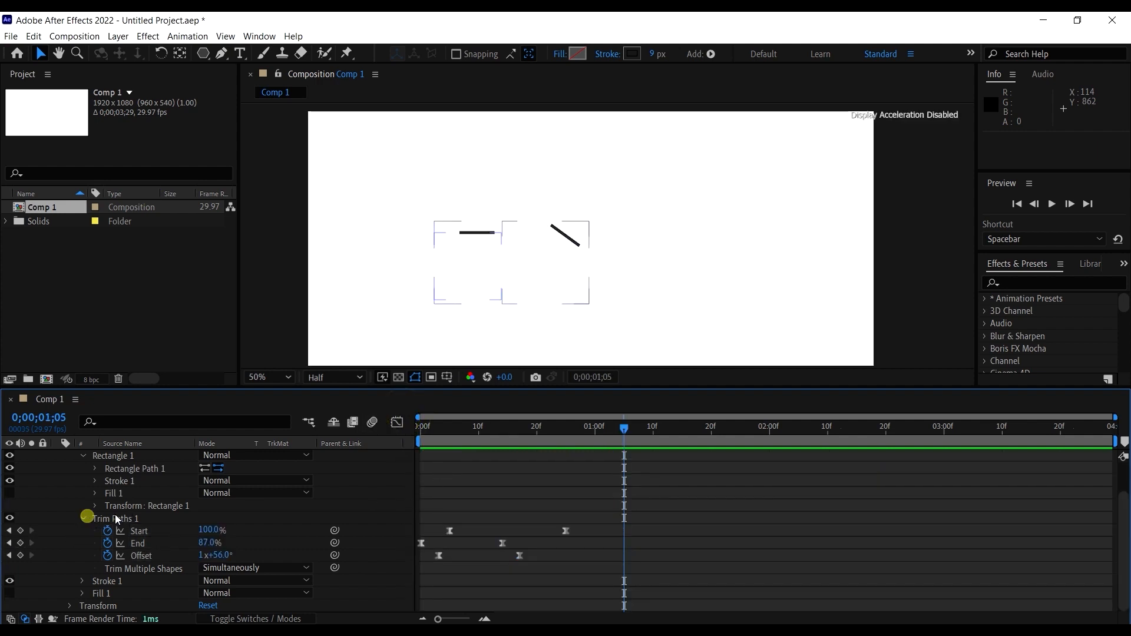
pyautogui.click(83, 516)
pyautogui.click(83, 494)
pyautogui.click(91, 471)
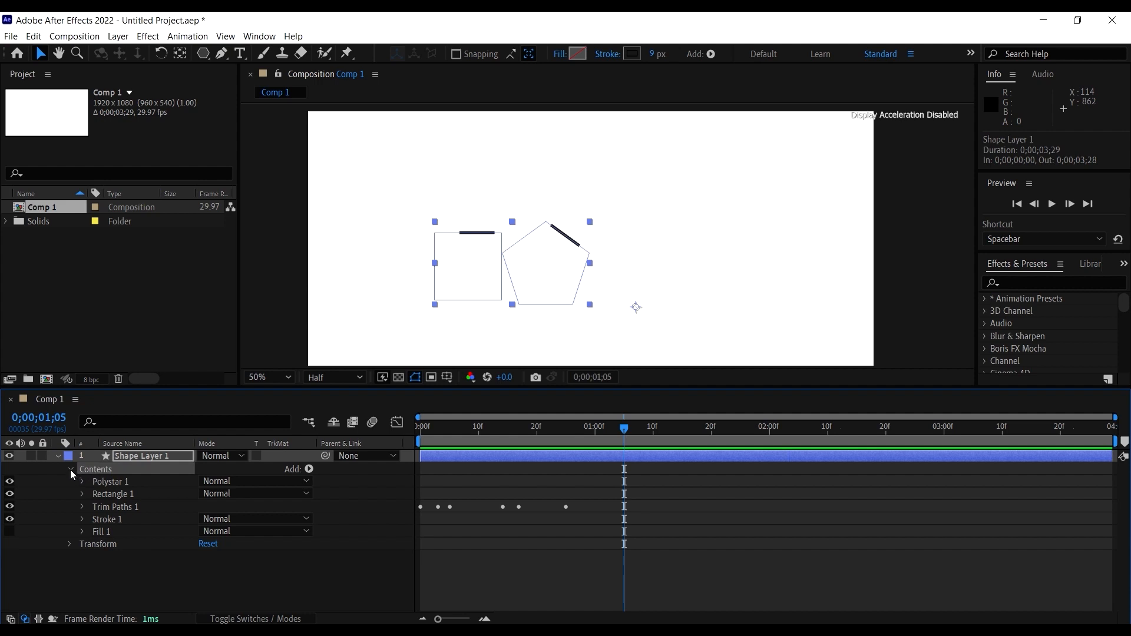
pyautogui.click(70, 469)
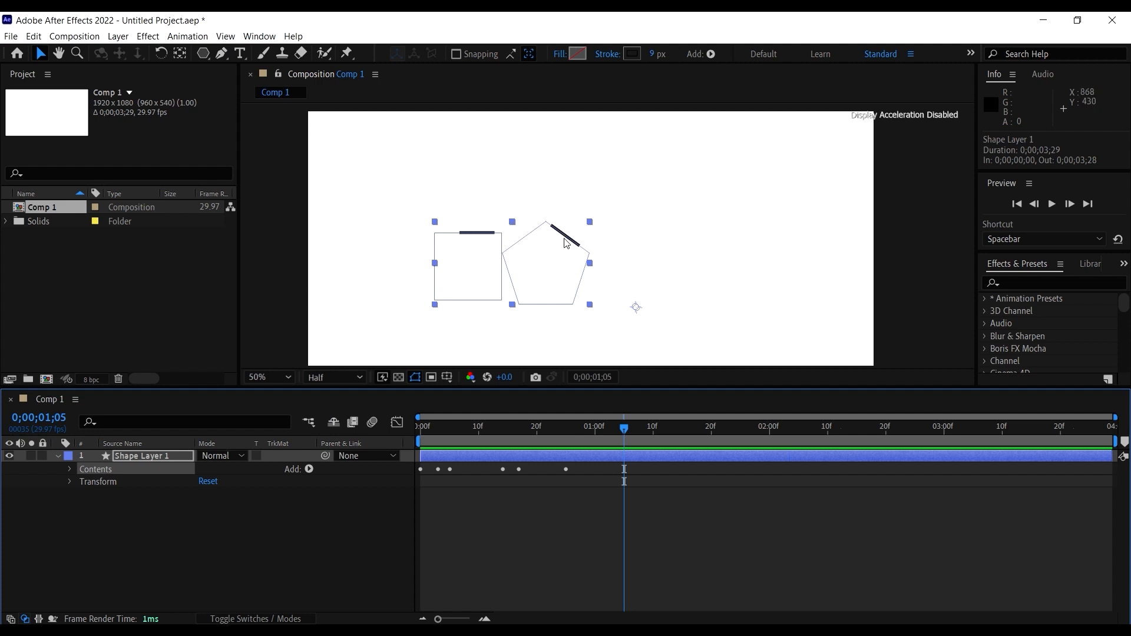
# Deselect the shape layer and preview the finished Trim Paths animation from the first frame with the whole composition in view
pyautogui.scroll(-2, 589, 243)
pyautogui.click(869, 259)
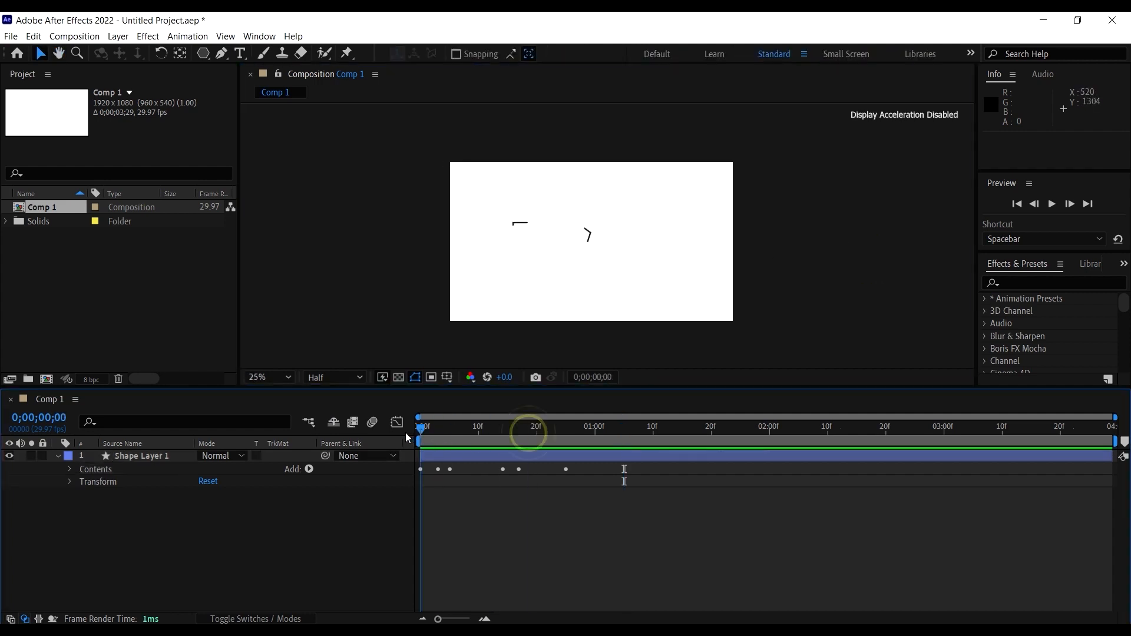
pyautogui.press('space')
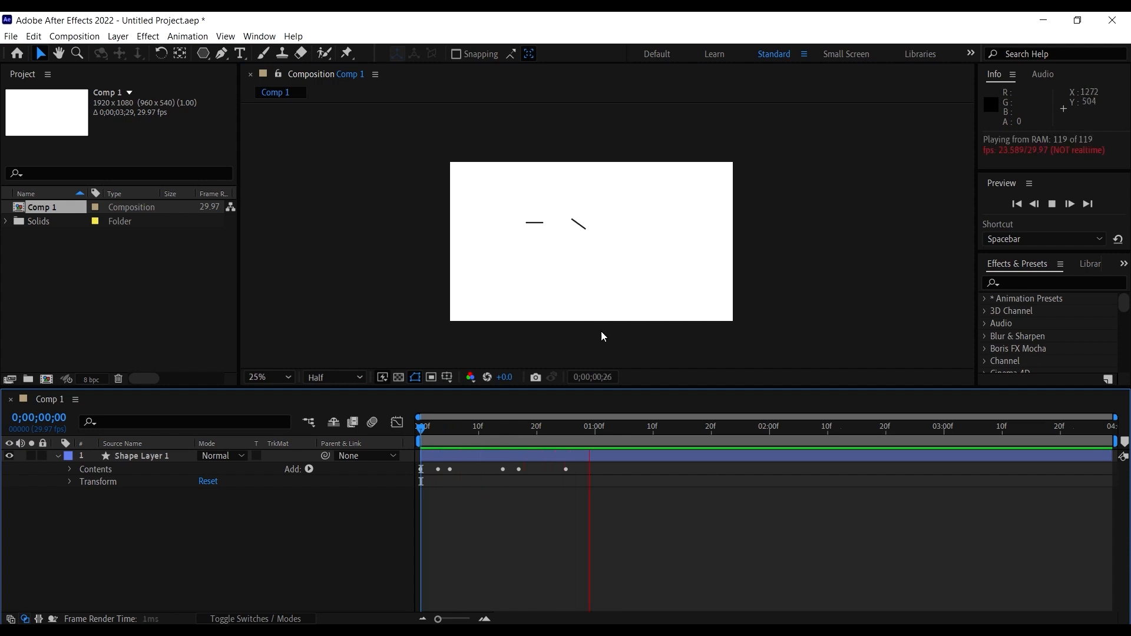
pyautogui.press('space')
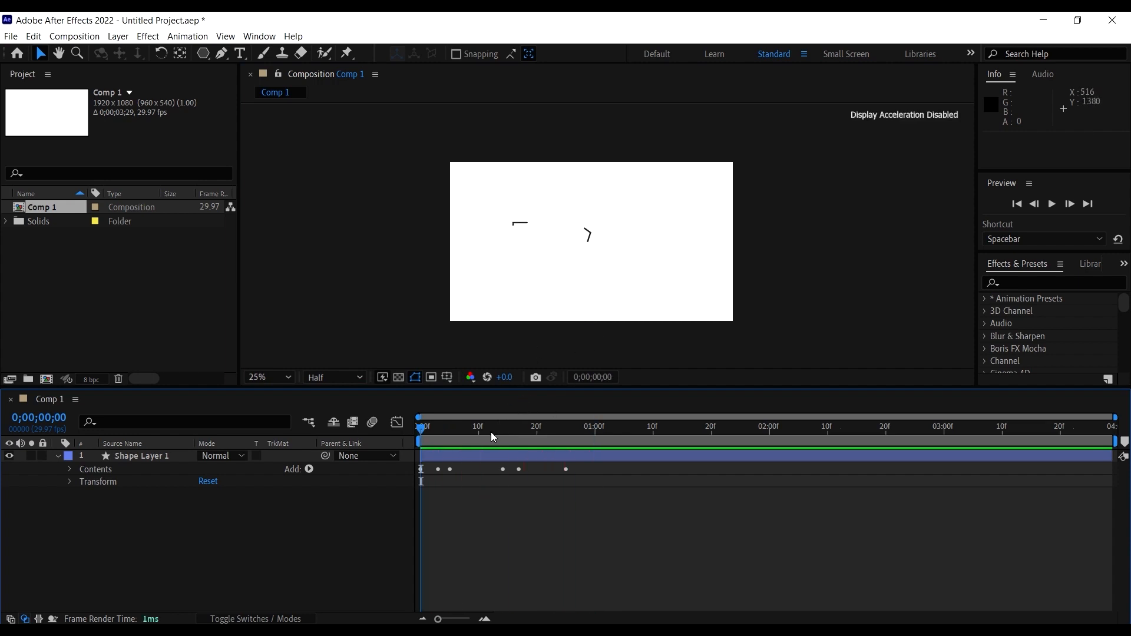
pyautogui.click(493, 436)
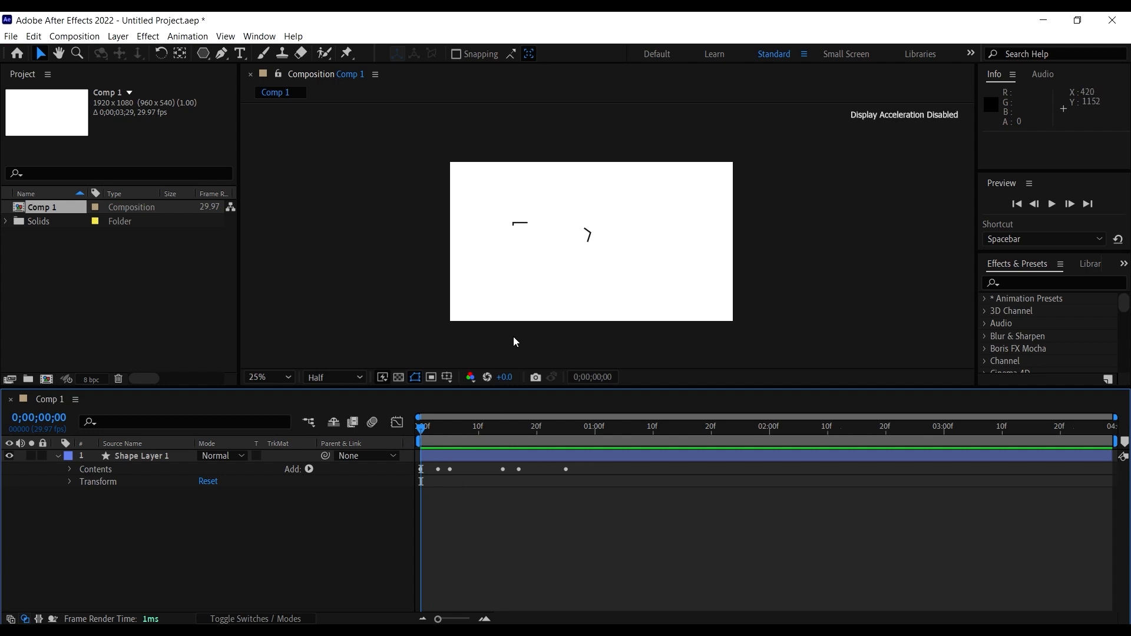